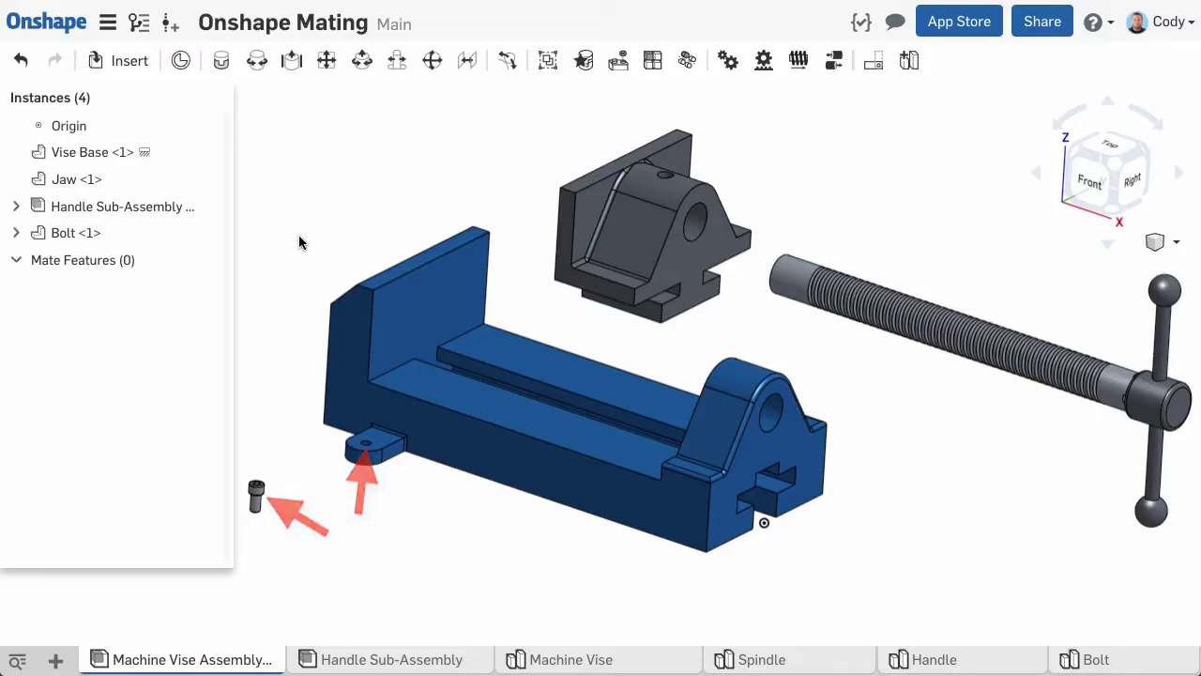
- Fasten the bolt's shoulder connector to the connector at the vise base tab's hole
{"action": "left_click", "coordinate": [223, 61]}
{"action": "middle_click_drag", "start_coordinate": [256, 494], "coordinate": [420, 488]}
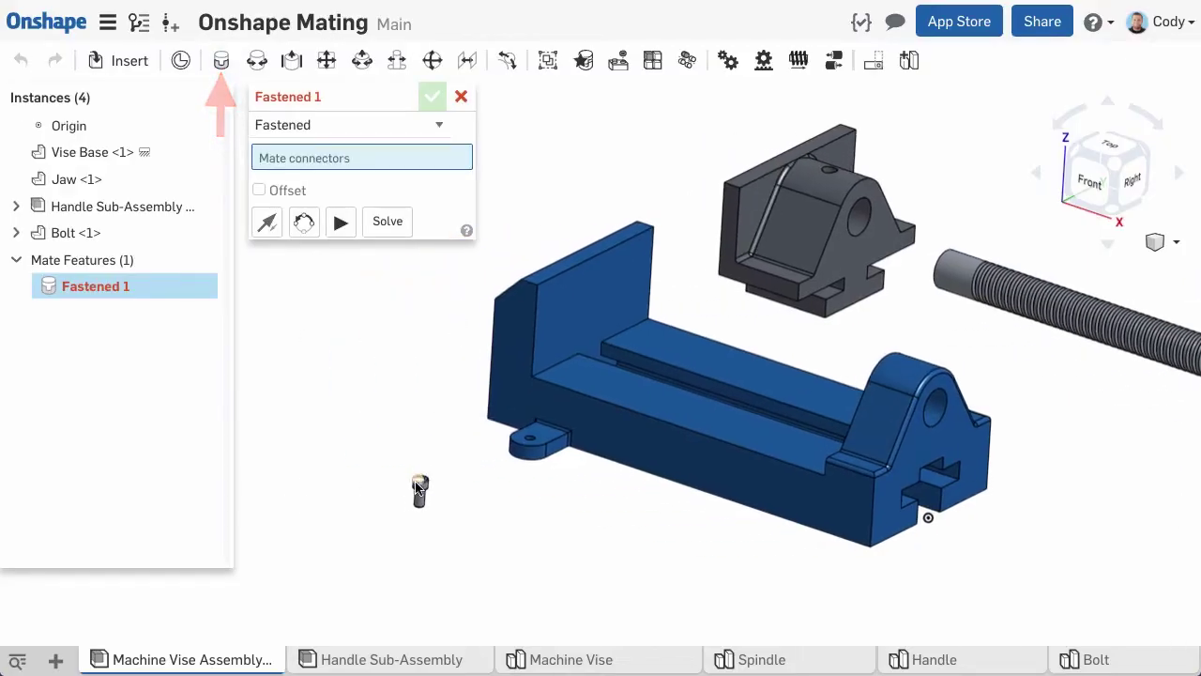
{"action": "right_click_drag", "start_coordinate": [419, 488], "coordinate": [429, 349]}
{"action": "scroll", "coordinate": [422, 482], "scroll_direction": "up", "scroll_amount": 5}
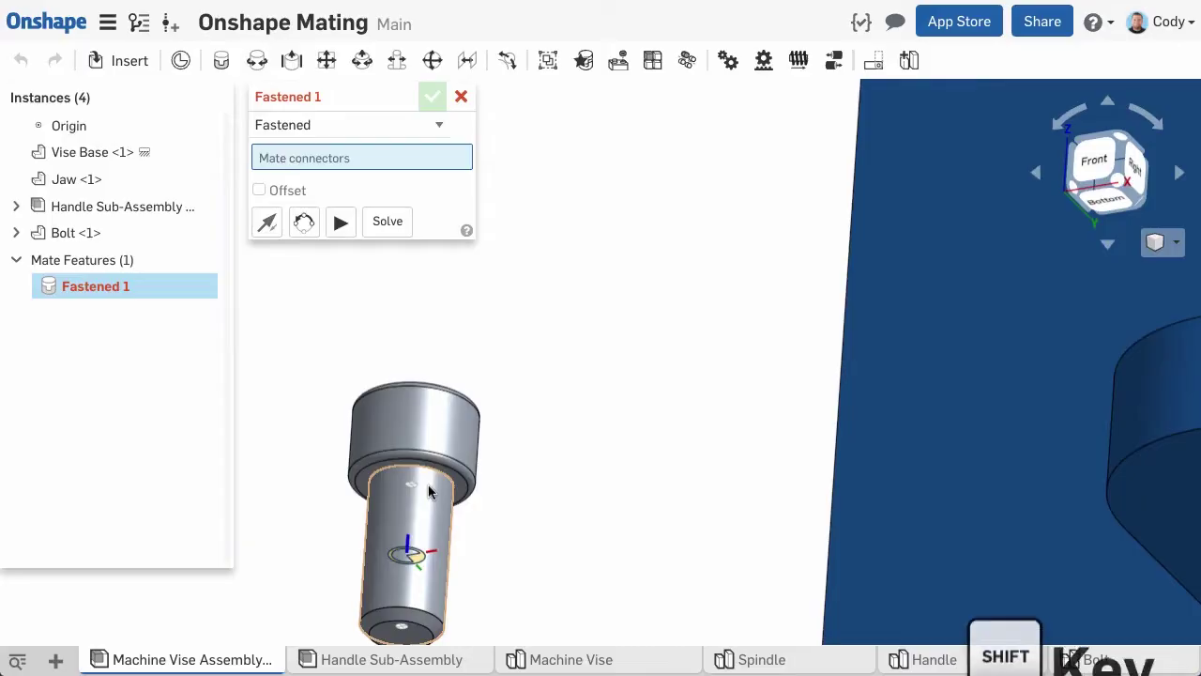
{"action": "scroll", "coordinate": [428, 490], "scroll_direction": "up", "scroll_amount": 3}
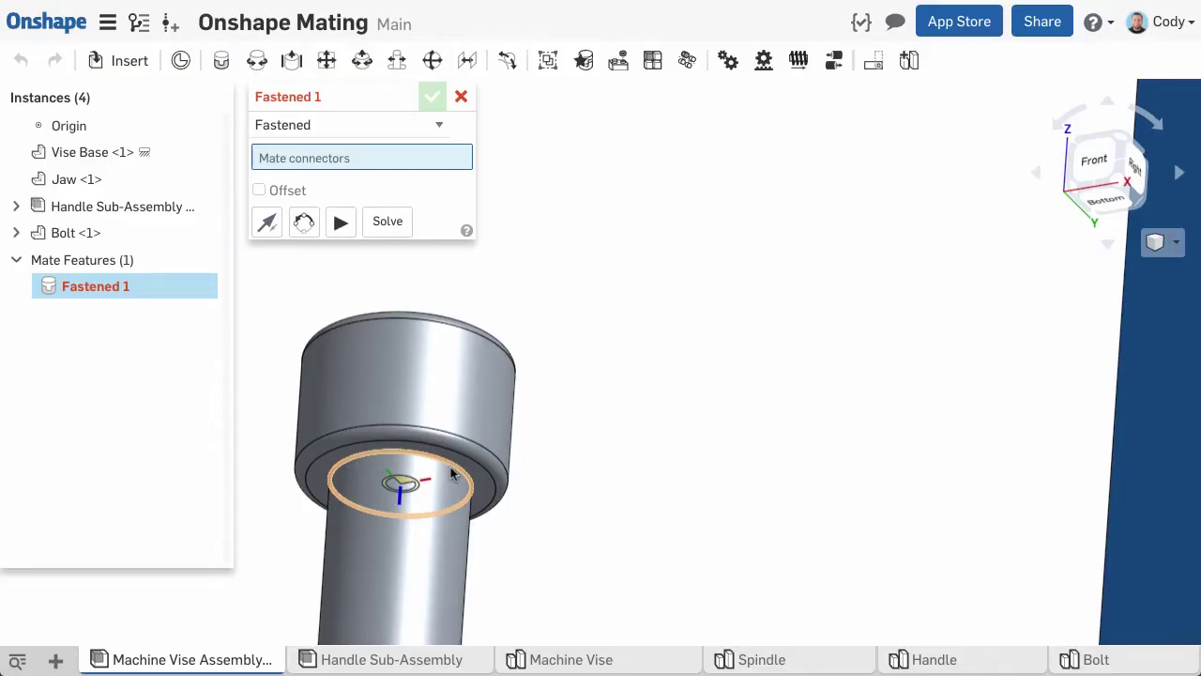
{"action": "left_click", "coordinate": [446, 466]}
{"action": "scroll", "coordinate": [617, 465], "scroll_direction": "down", "scroll_amount": 5}
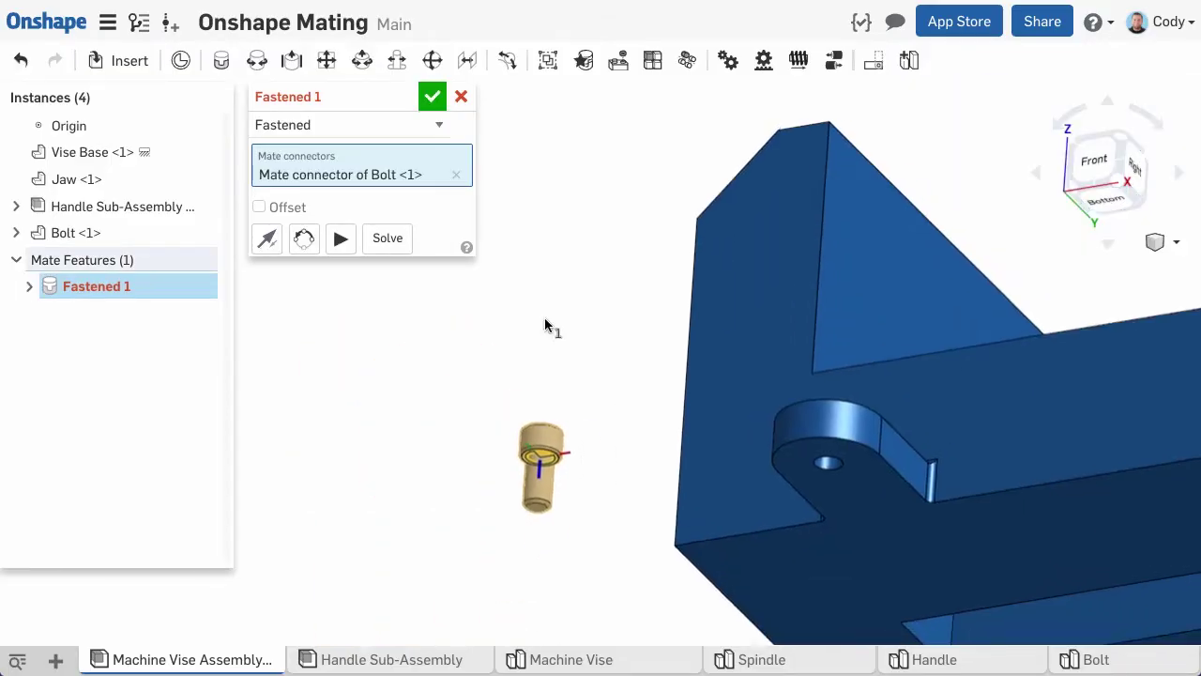
{"action": "right_click_drag", "start_coordinate": [544, 325], "coordinate": [525, 403]}
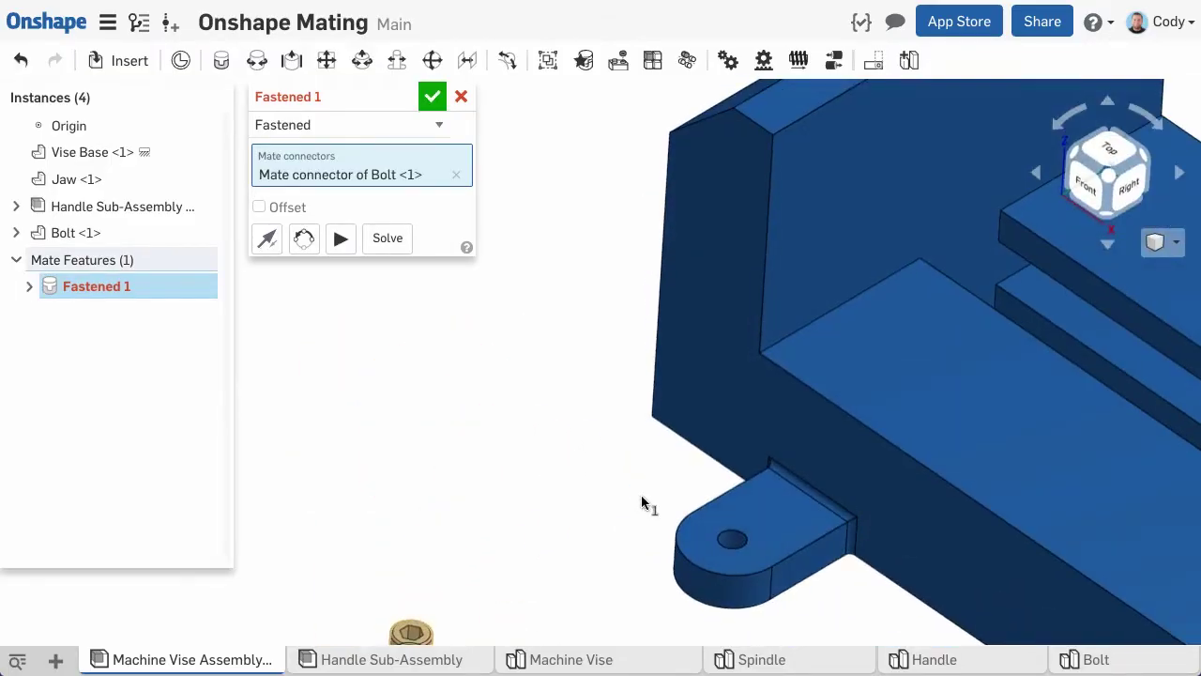
{"action": "left_click", "coordinate": [737, 542]}
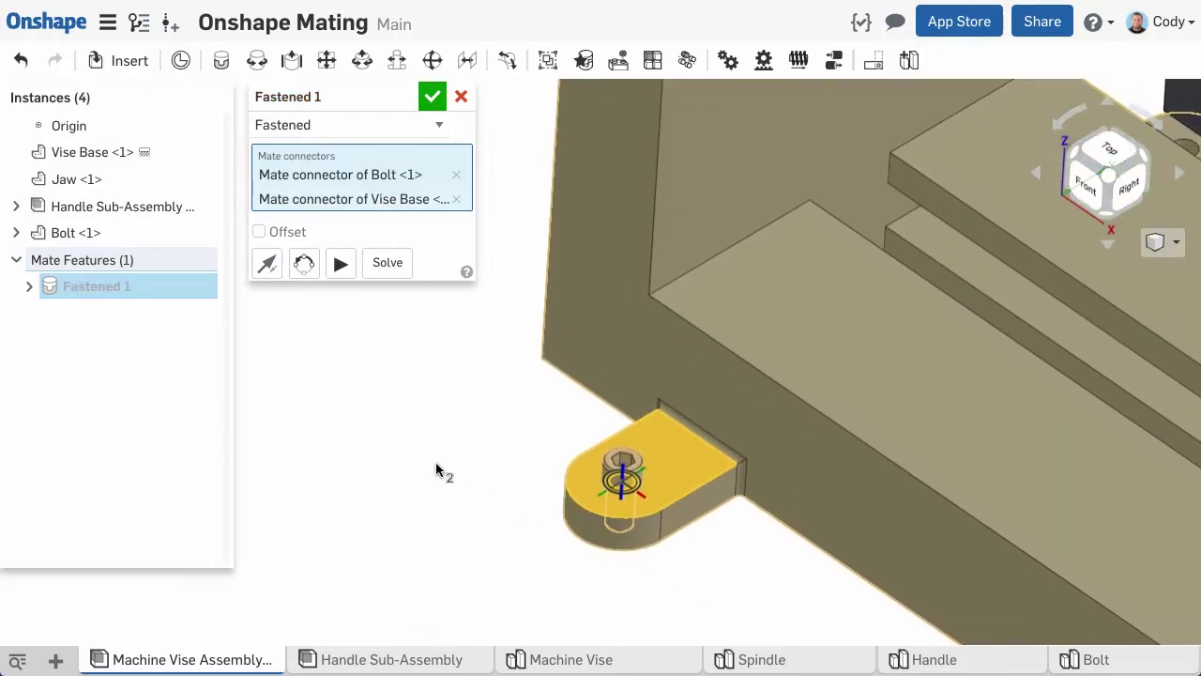
{"action": "right_click_drag", "start_coordinate": [437, 465], "coordinate": [435, 437]}
{"action": "right_click_drag", "start_coordinate": [403, 484], "coordinate": [557, 514]}
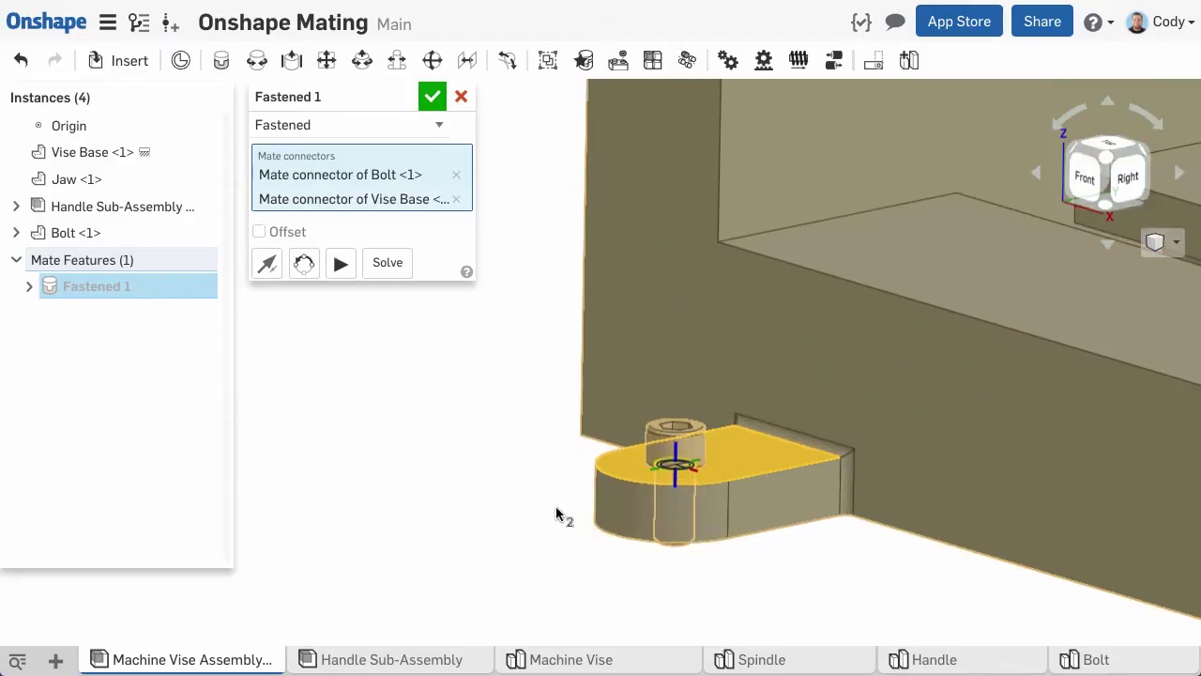
{"action": "scroll", "coordinate": [504, 482], "scroll_direction": "up", "scroll_amount": 3}
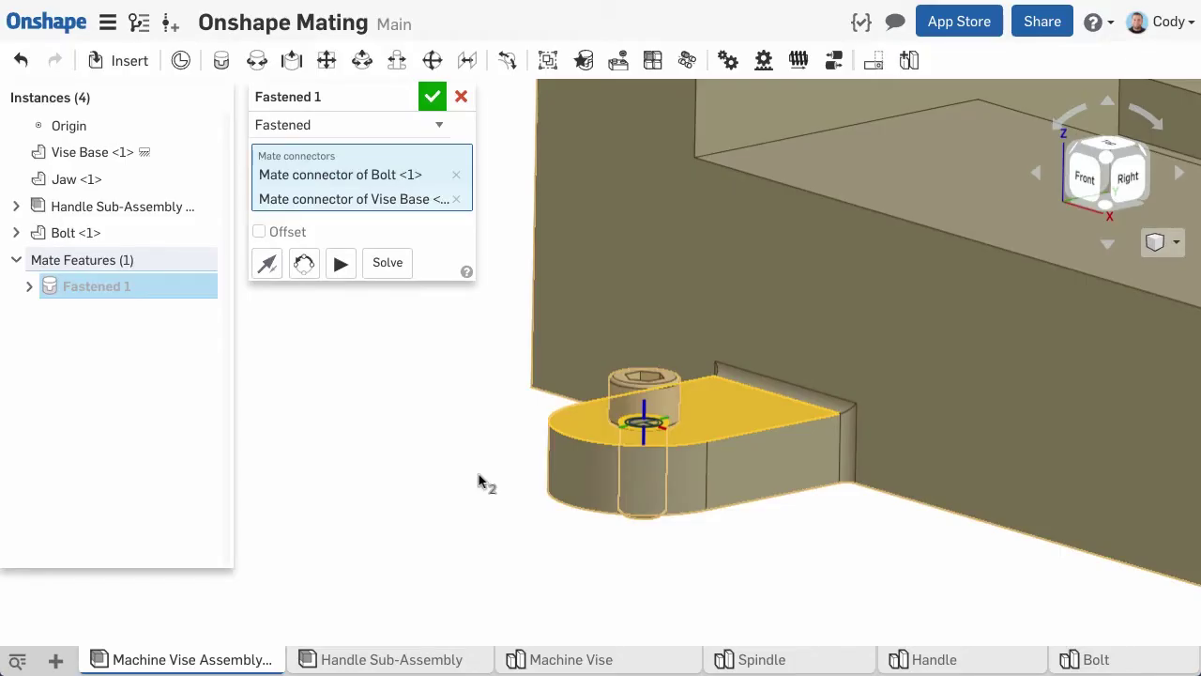
- Try flipping the primary axis and cycling the secondary axis, returning to the original orientation
{"action": "left_click", "coordinate": [268, 265]}
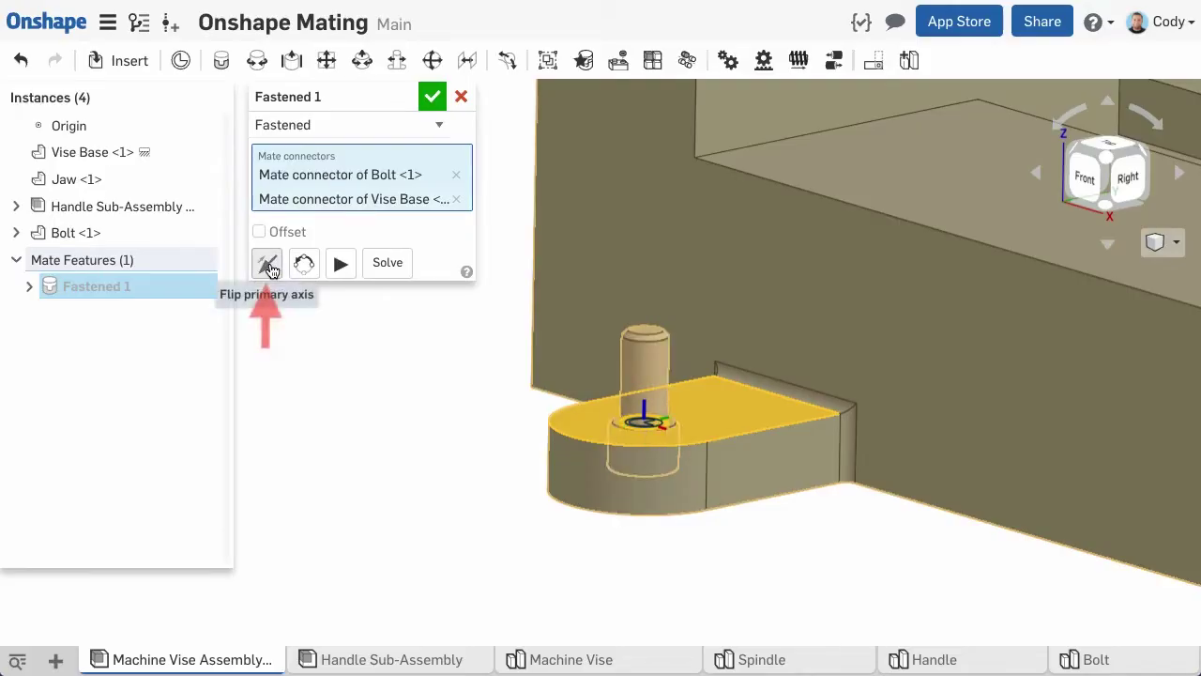
{"action": "left_click", "coordinate": [269, 265]}
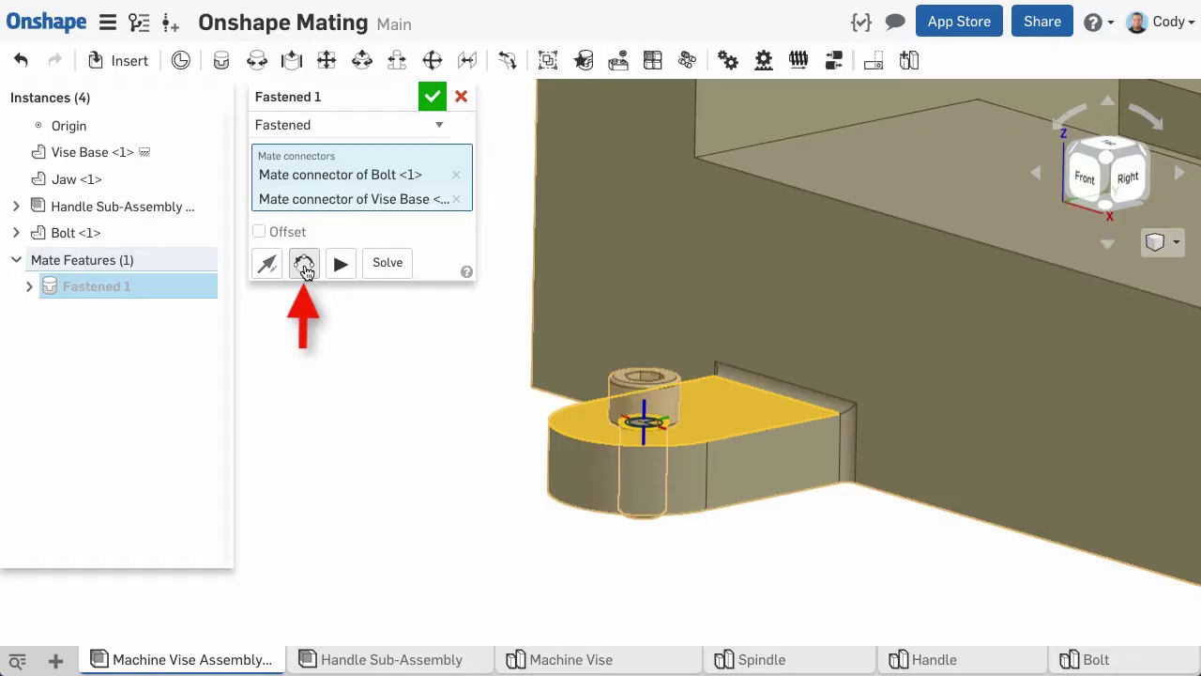
{"action": "left_click", "coordinate": [305, 265]}
{"action": "left_click", "coordinate": [305, 265]}
{"action": "left_click", "coordinate": [305, 266]}
{"action": "left_click", "coordinate": [305, 266]}
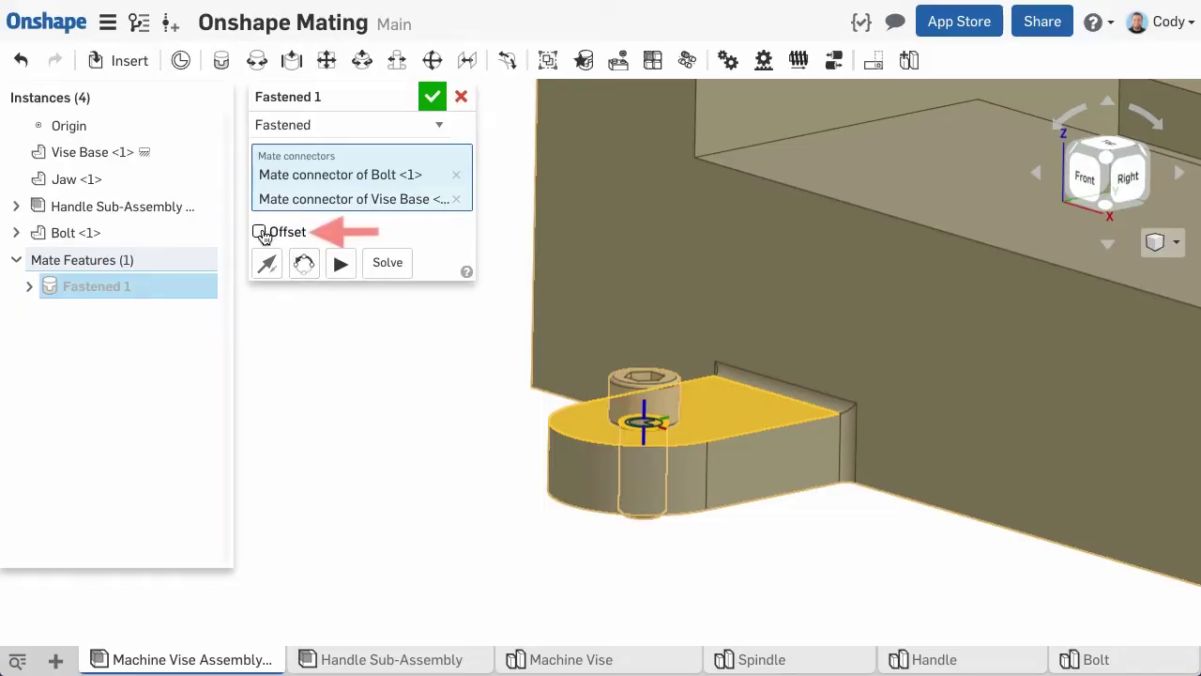
- Give the fastened mate a 2 mm Z offset
{"action": "left_click", "coordinate": [261, 233]}
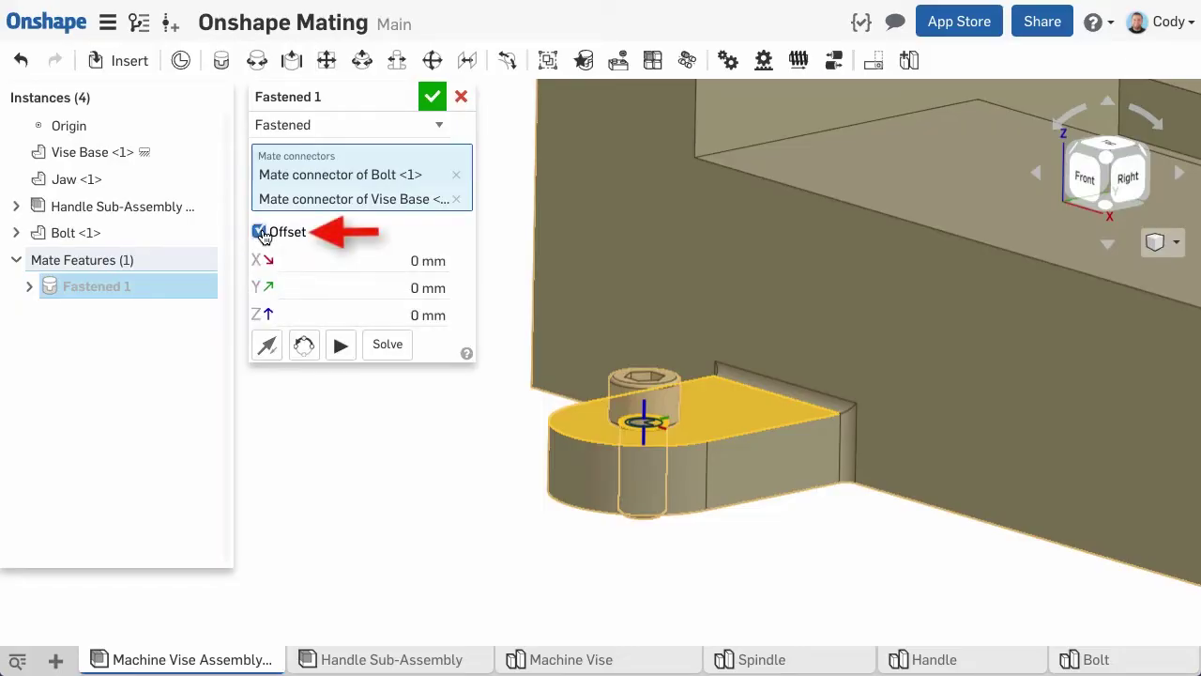
{"action": "left_click", "coordinate": [460, 312]}
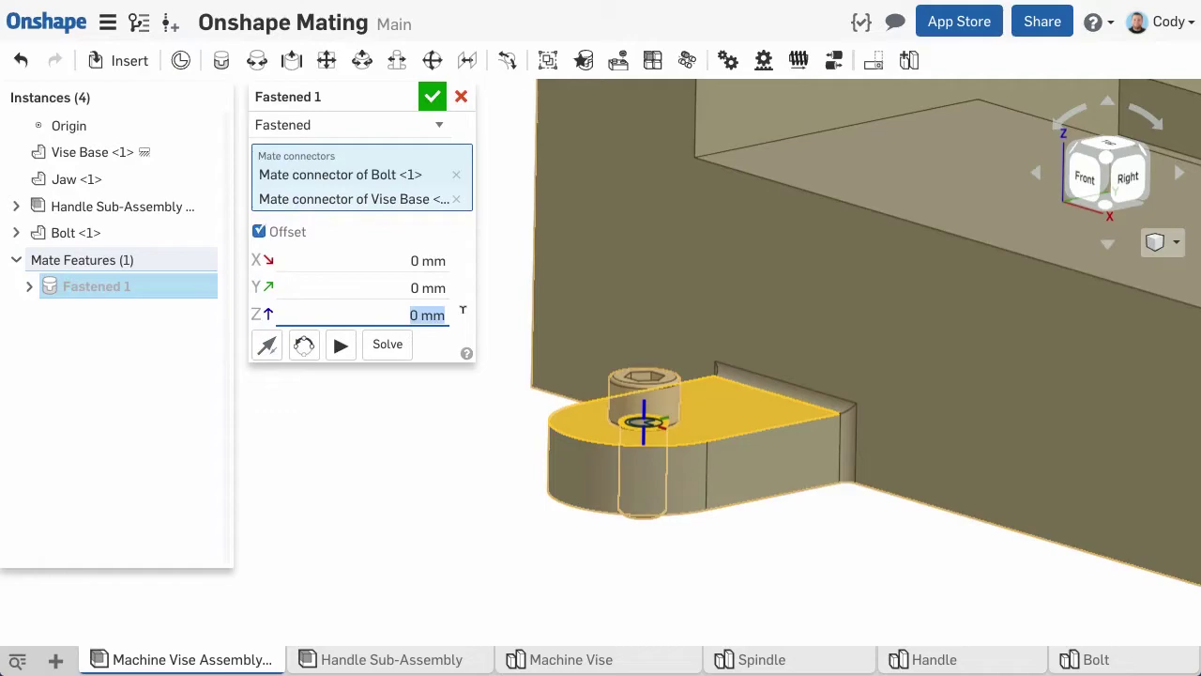
{"action": "type", "text": "2"}
{"action": "key", "text": "Return"}
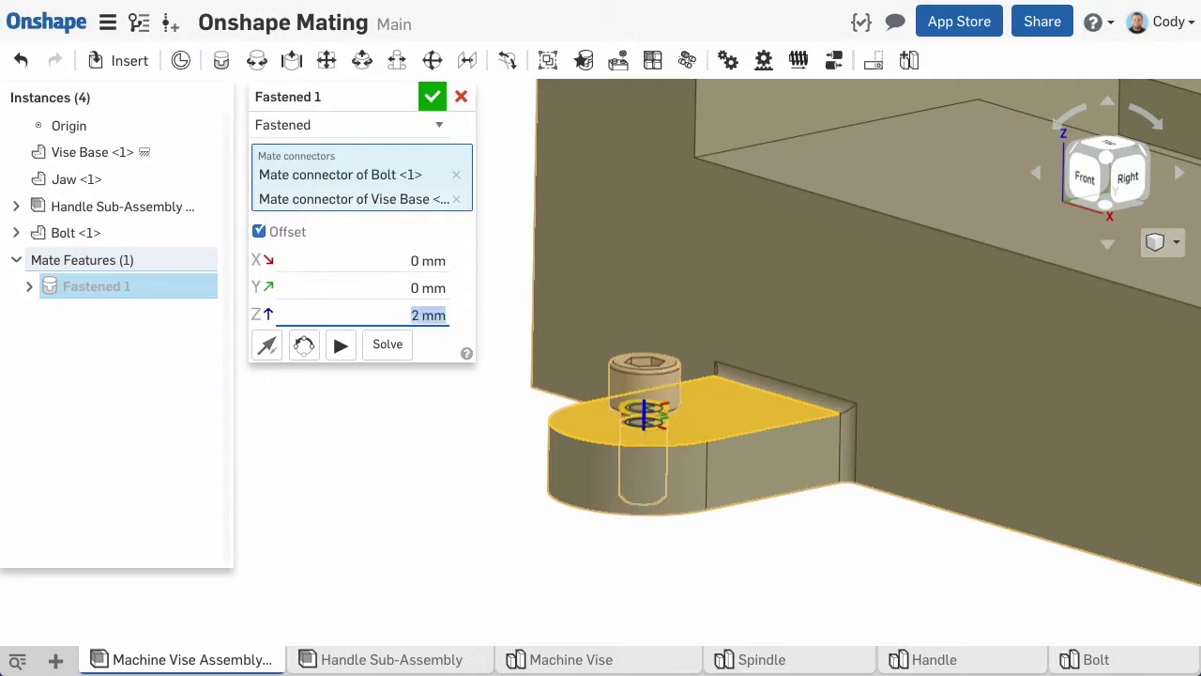
{"action": "mouse_move", "coordinate": [466, 442]}
{"action": "right_mouse_down"}
{"action": "mouse_move", "coordinate": [423, 429]}
{"action": "mouse_move", "coordinate": [459, 445]}
{"action": "right_mouse_up"}
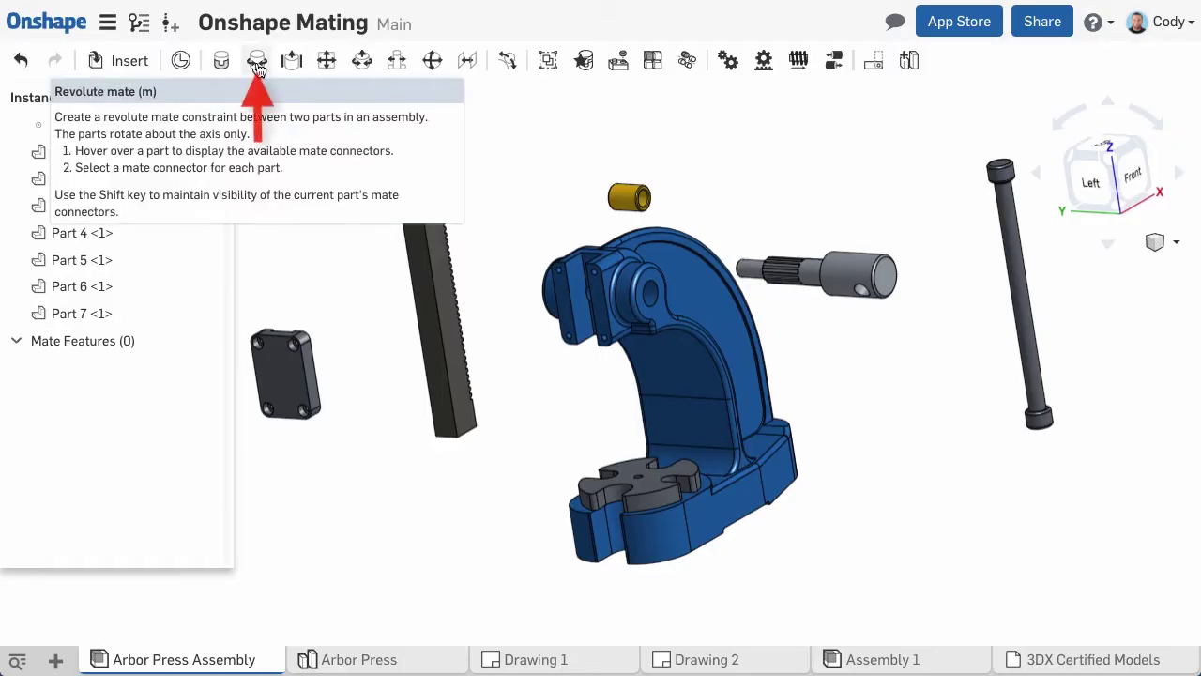
- Revolute-mate the shaft's end connector to the frame hole's connector and animate its rotation
{"action": "left_click", "coordinate": [258, 66]}
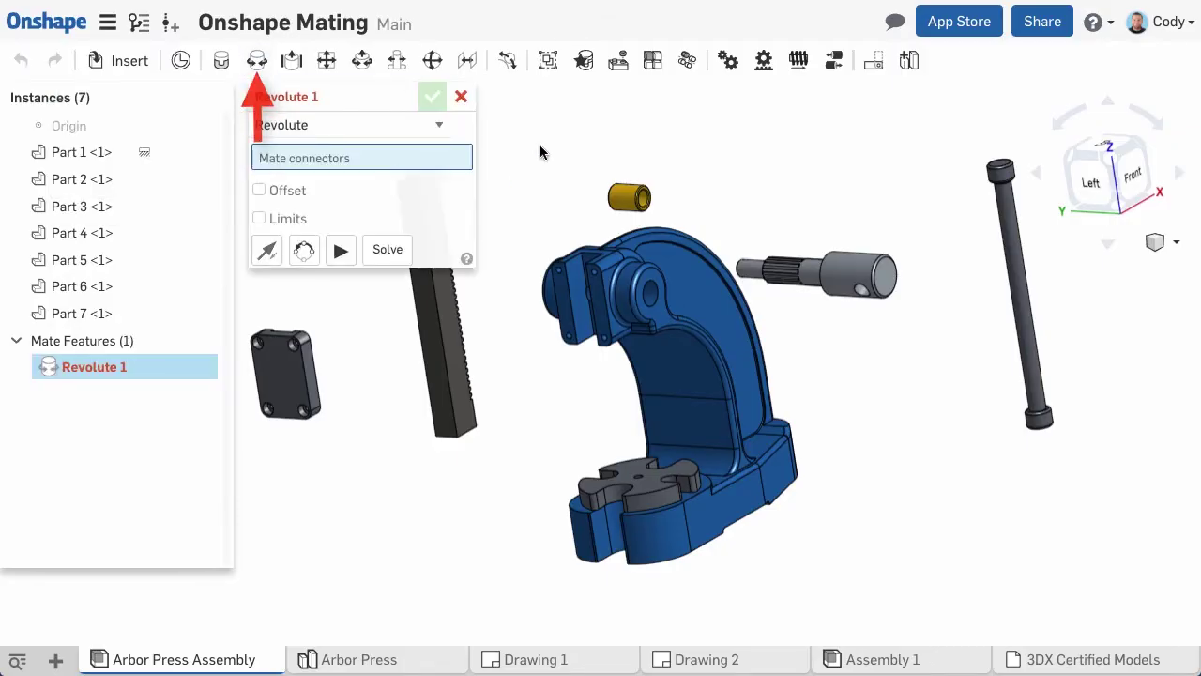
{"action": "right_click_drag", "start_coordinate": [539, 145], "coordinate": [661, 149]}
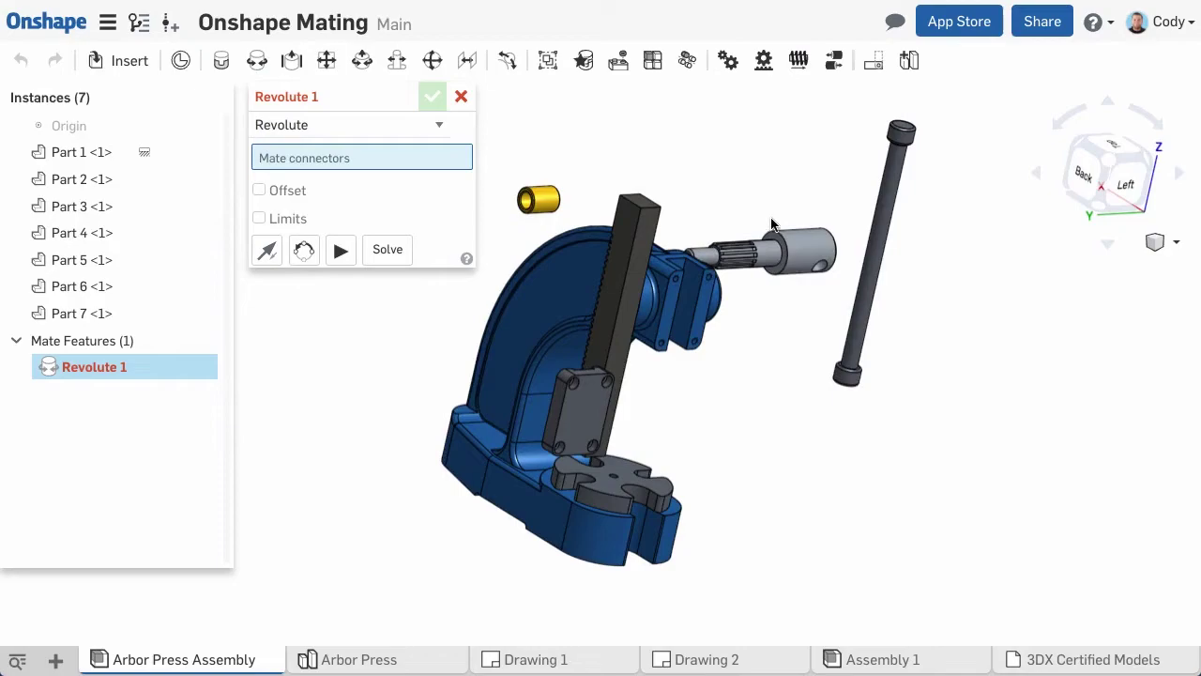
{"action": "scroll", "coordinate": [781, 248], "scroll_direction": "up", "scroll_amount": 5}
{"action": "left_click", "coordinate": [783, 252]}
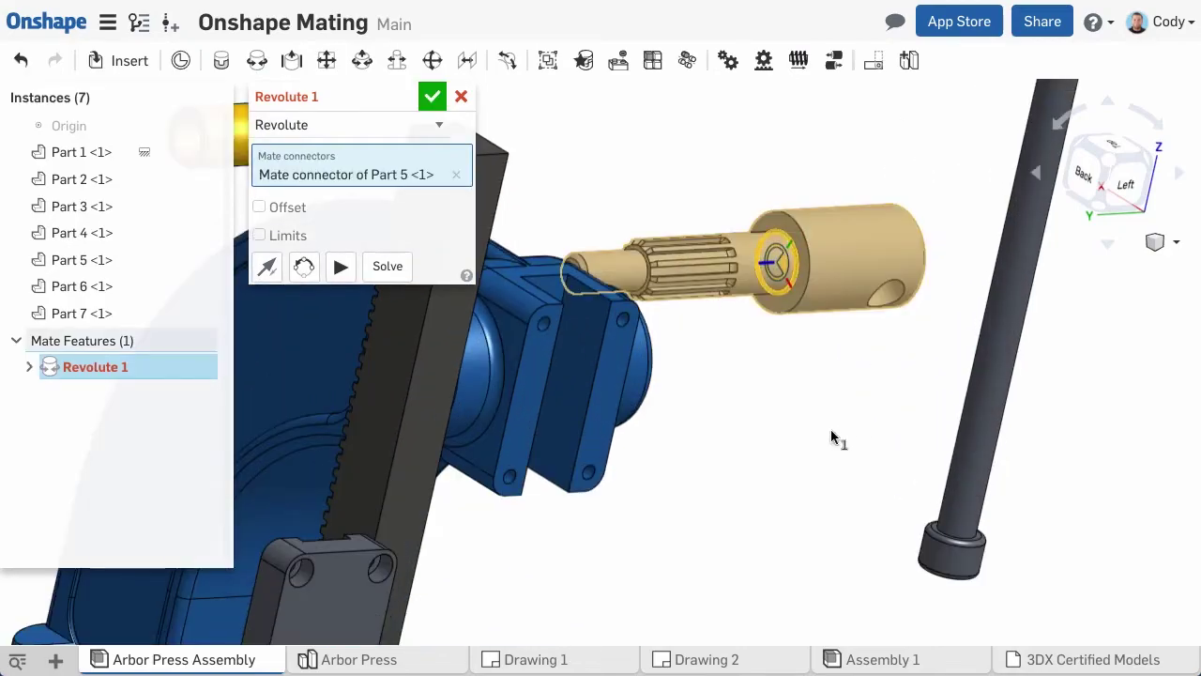
{"action": "key", "text": "shift+3"}
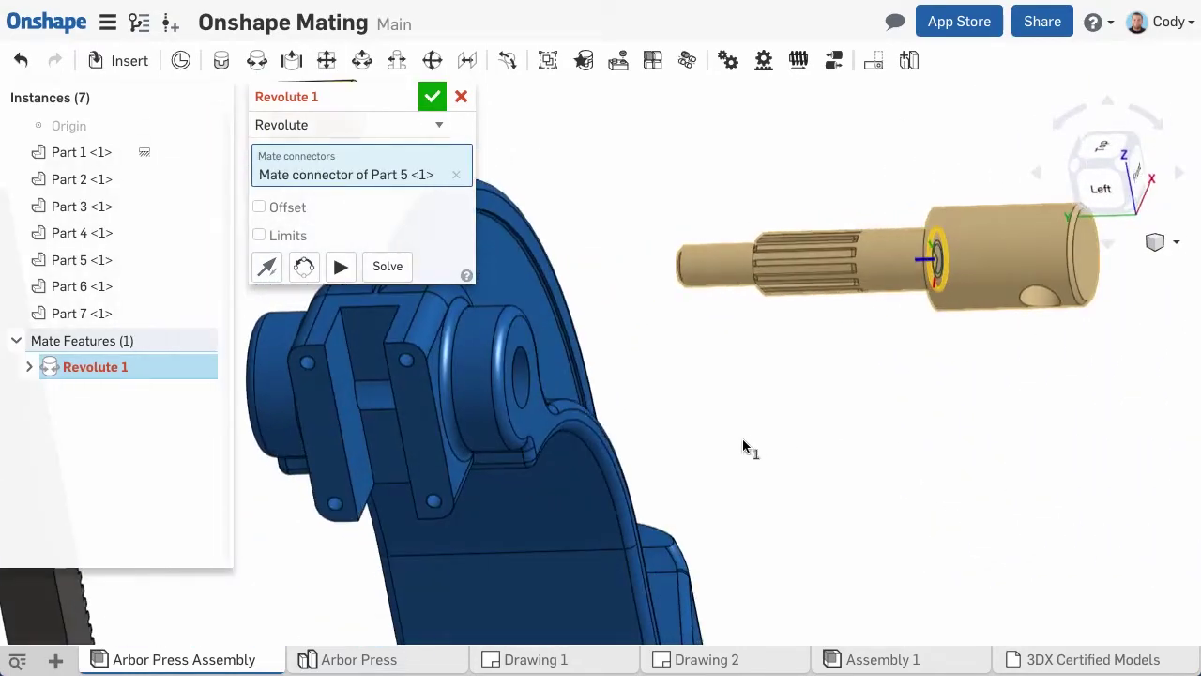
{"action": "left_click", "coordinate": [514, 379]}
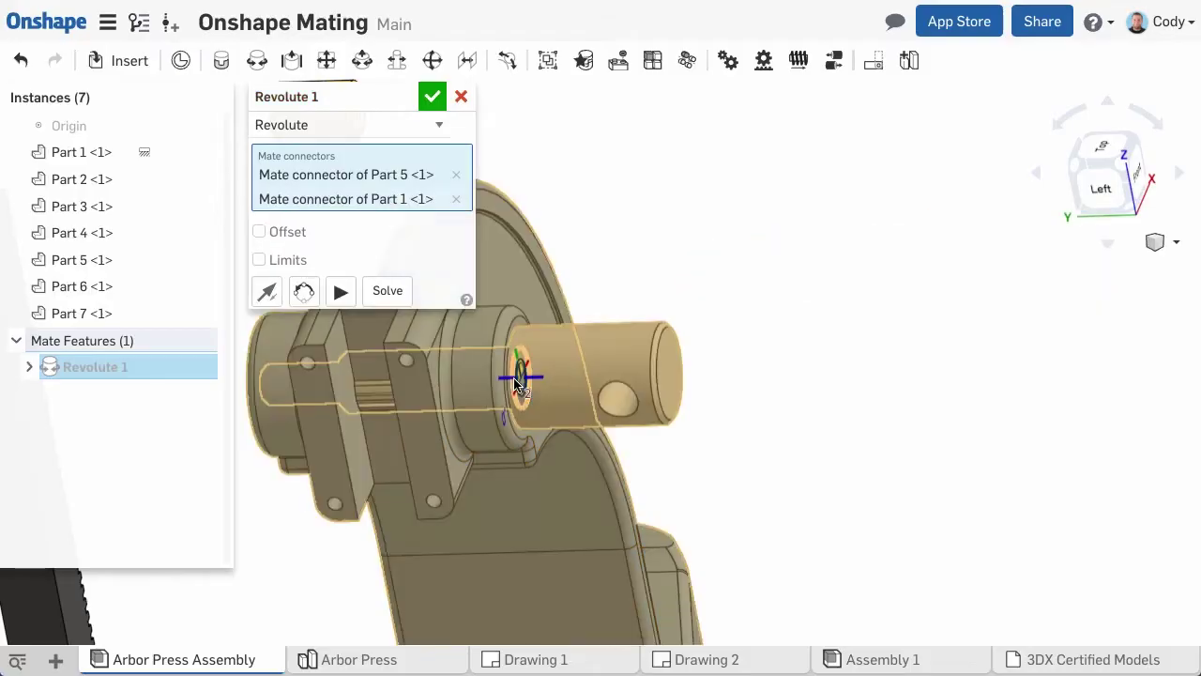
{"action": "left_click", "coordinate": [340, 292]}
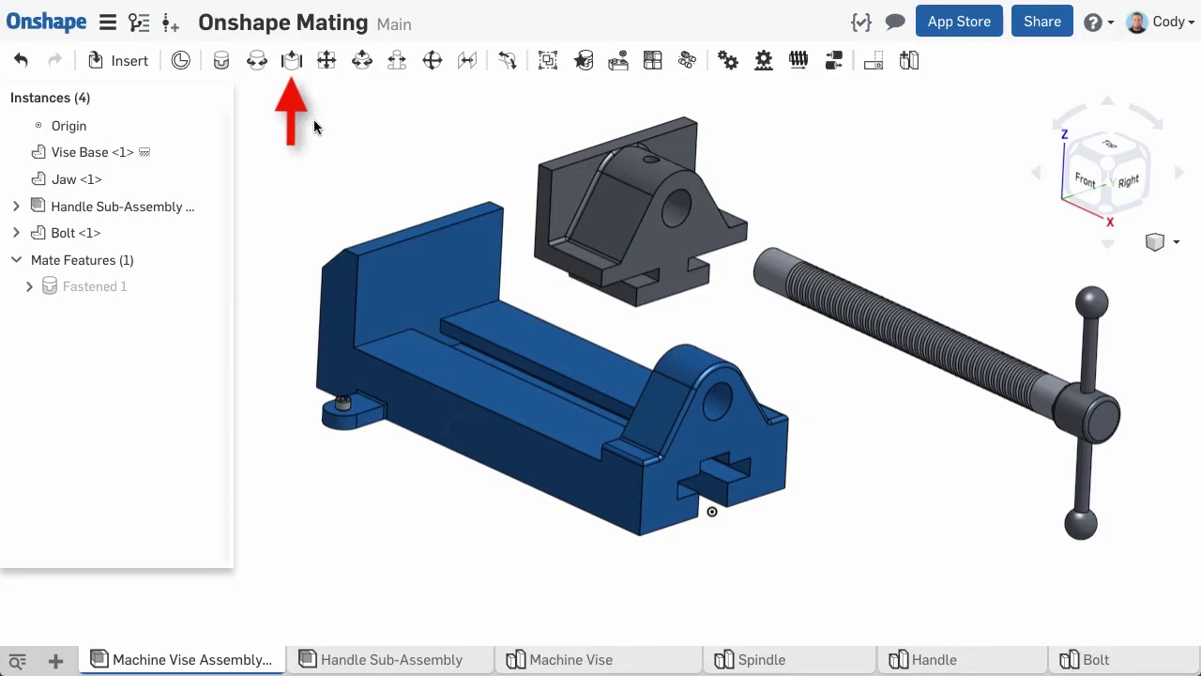
- Add a slider mate between the vise base edge and jaw edge connectors, and preview the slide
{"action": "left_click", "coordinate": [293, 62]}
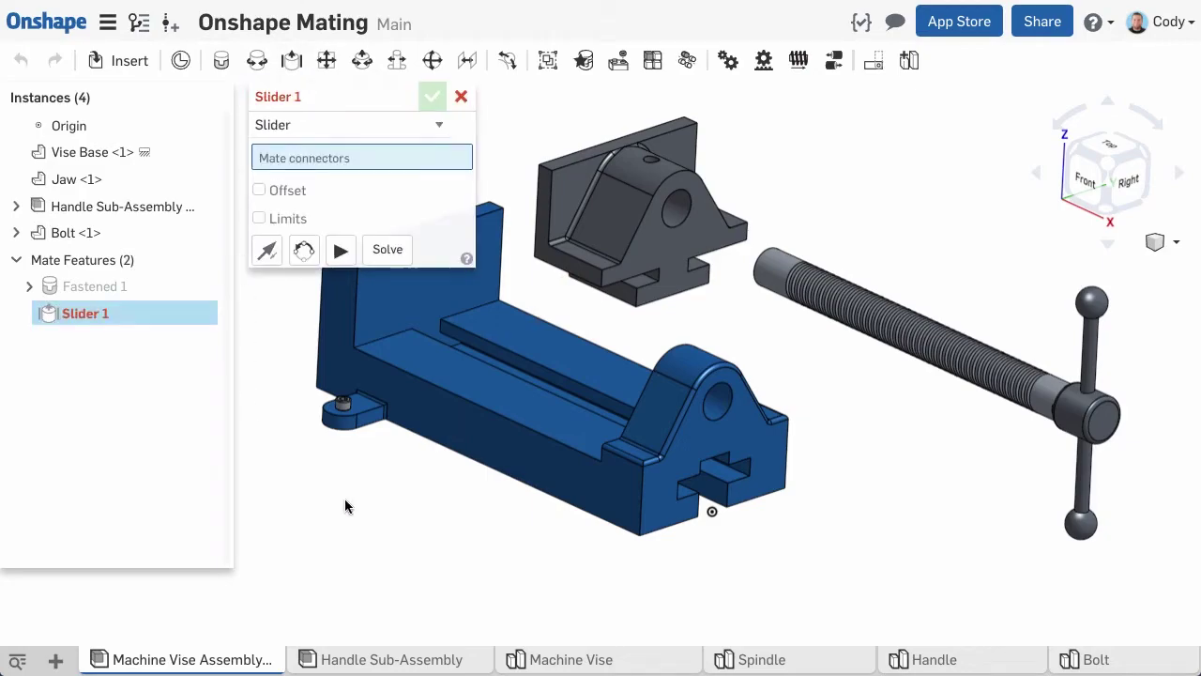
{"action": "left_click", "coordinate": [450, 399]}
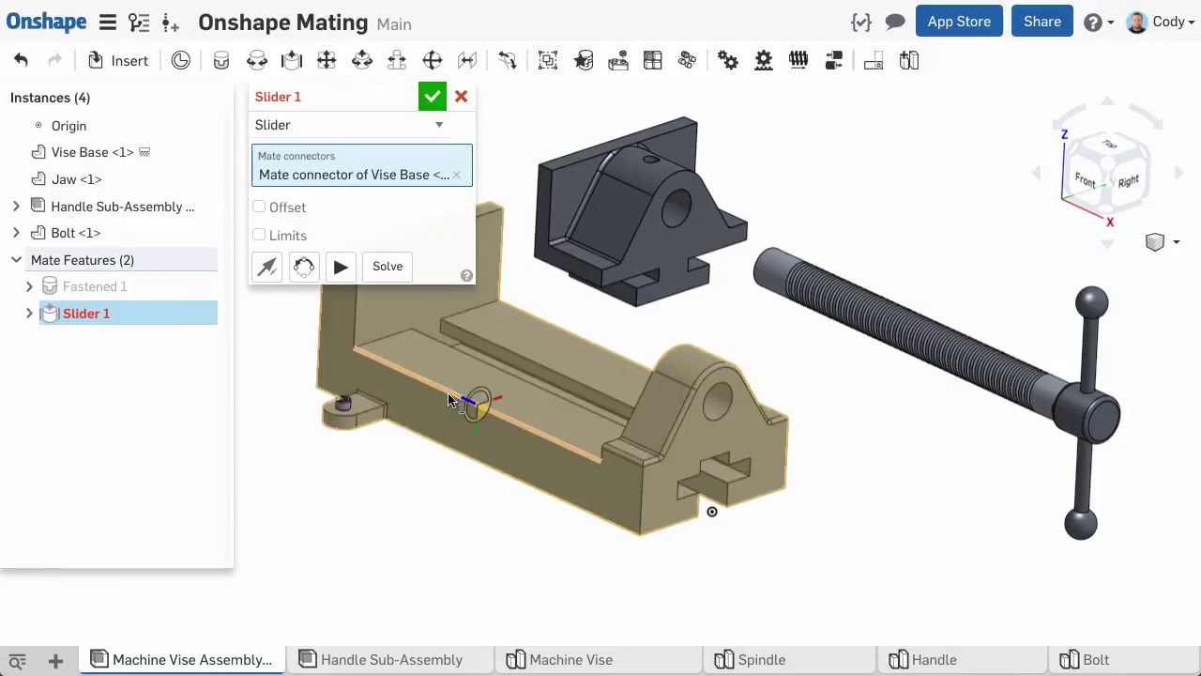
{"action": "left_click", "coordinate": [560, 272]}
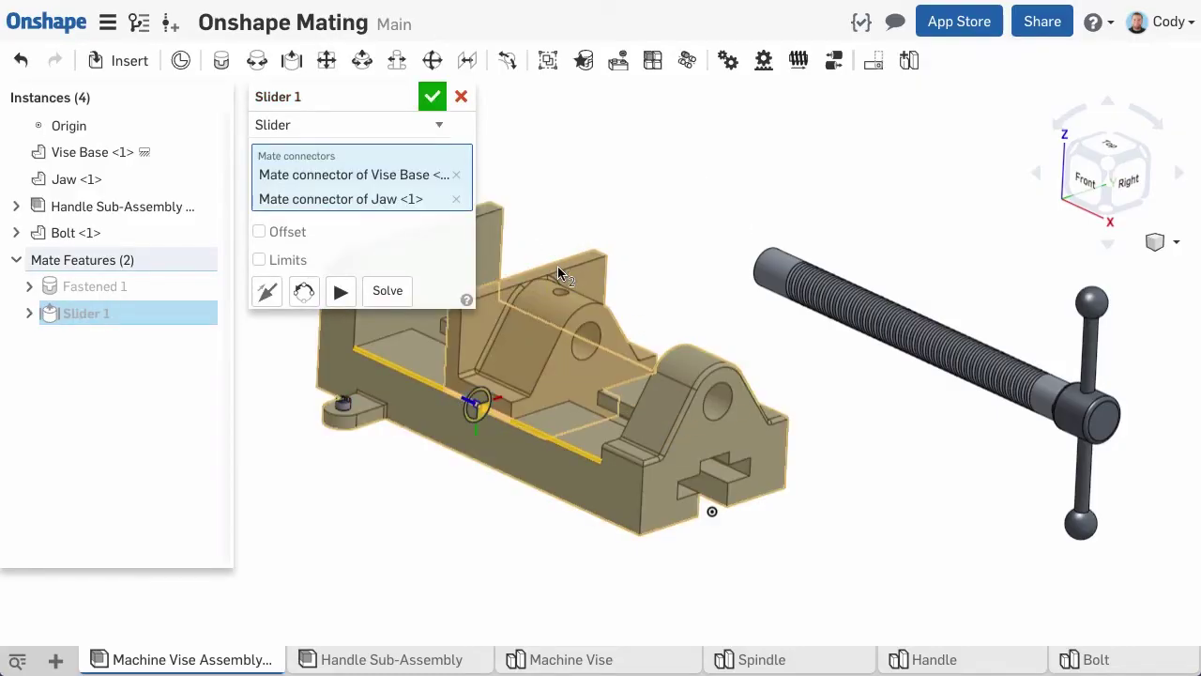
{"action": "middle_click_drag", "start_coordinate": [611, 215], "coordinate": [780, 224]}
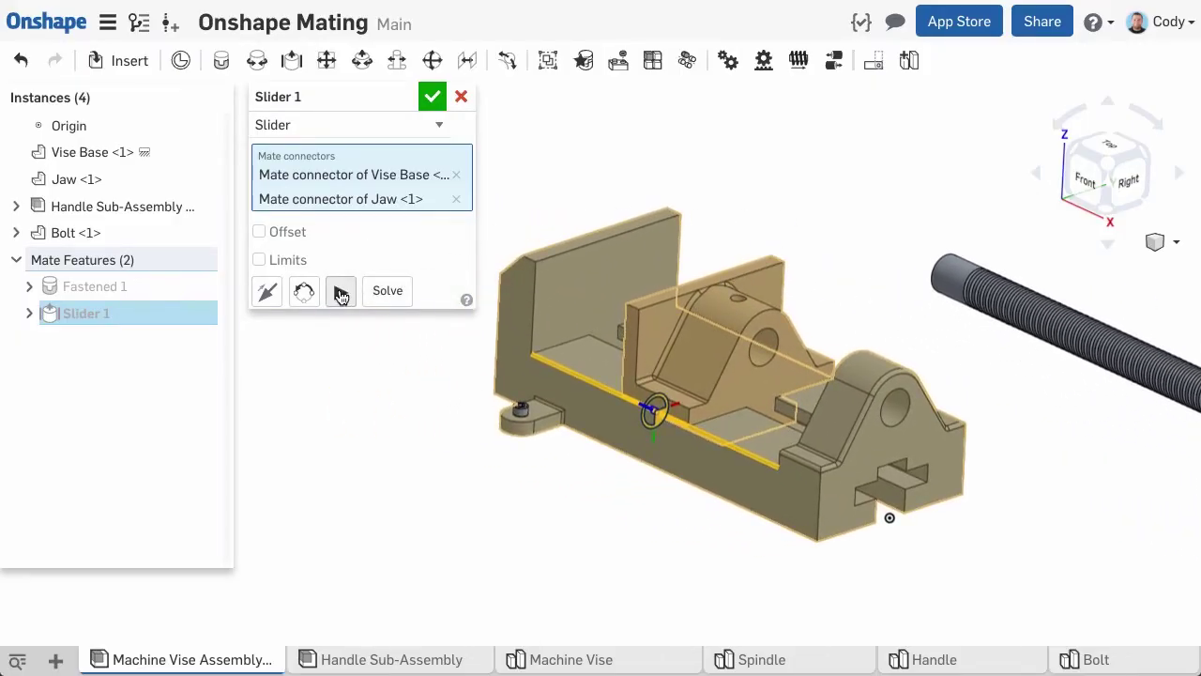
{"action": "left_click", "coordinate": [340, 293]}
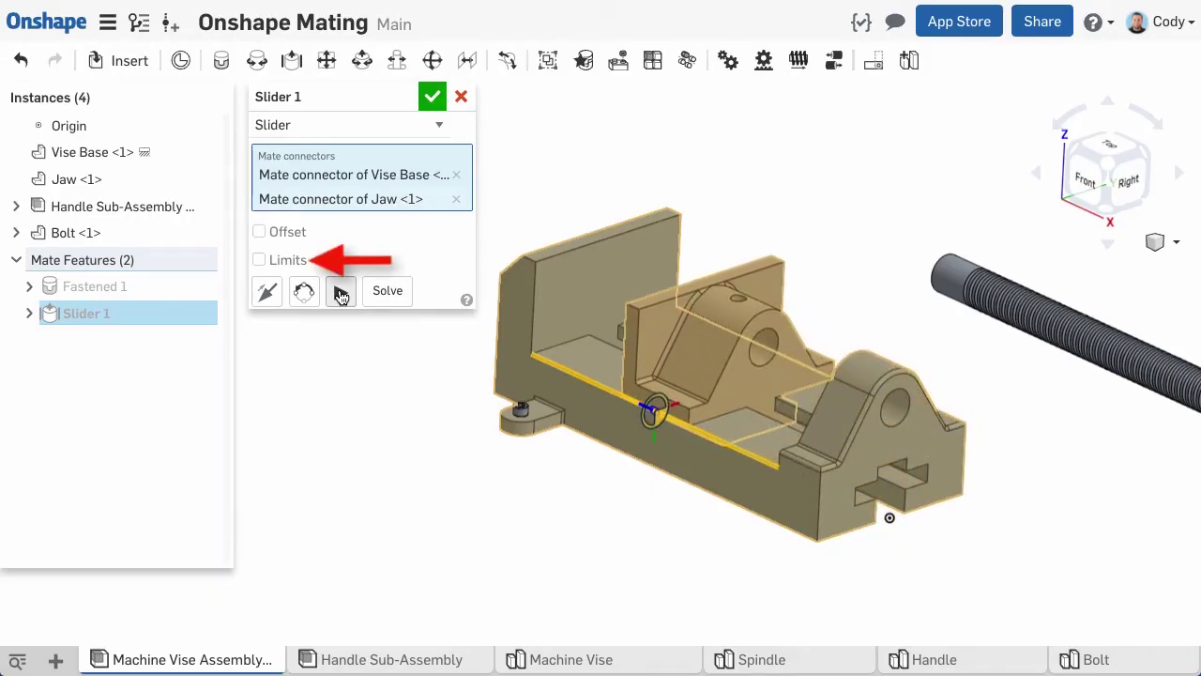
- Limit Slider 1 travel to -84 mm and 84 mm, preview it, and confirm the mate
{"action": "left_click", "coordinate": [280, 262]}
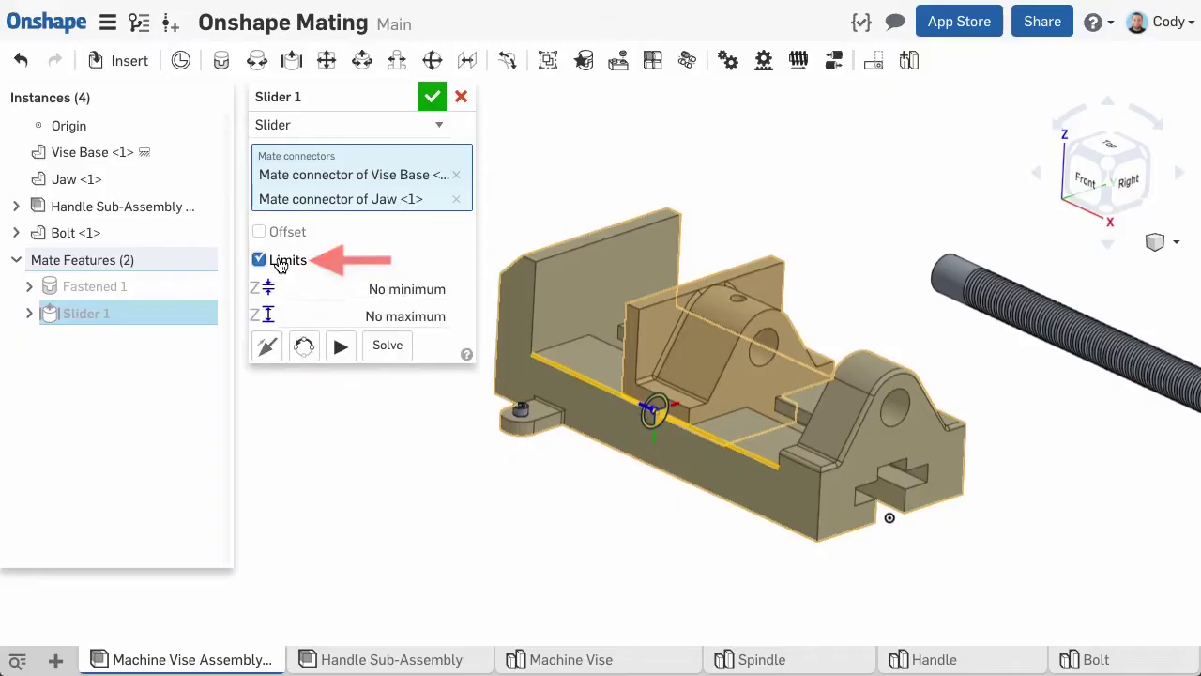
{"action": "left_click", "coordinate": [394, 289]}
{"action": "key", "text": "BackSpace"}
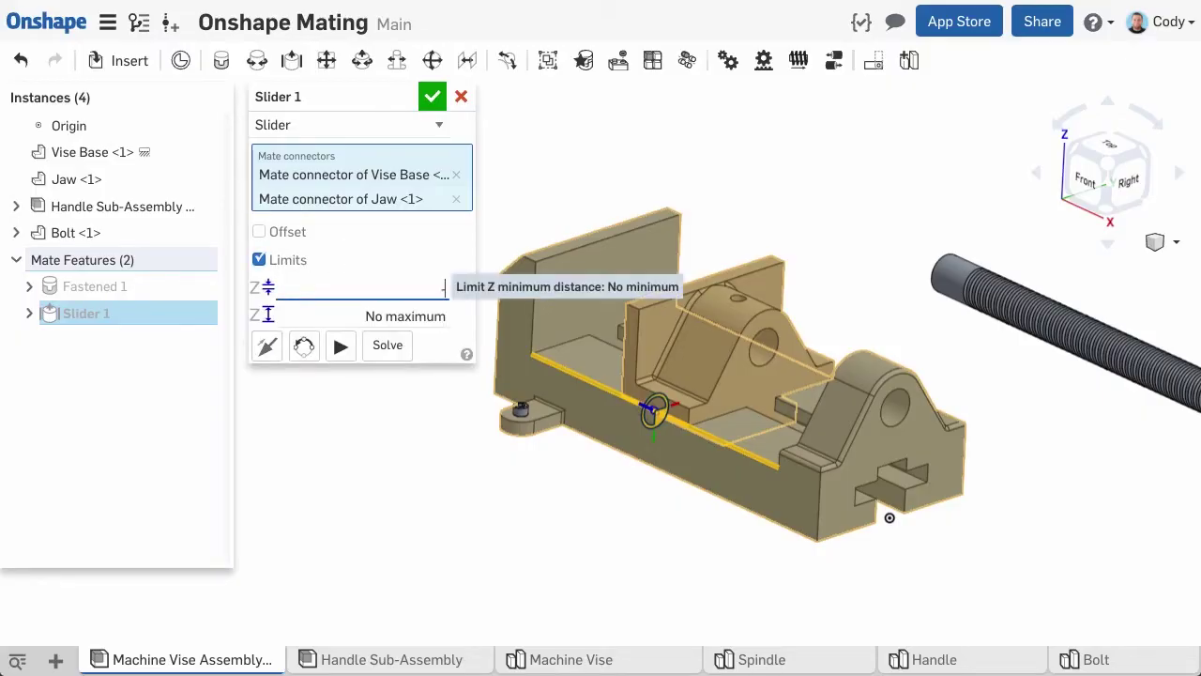
{"action": "type", "text": "-84"}
{"action": "key", "text": "Tab"}
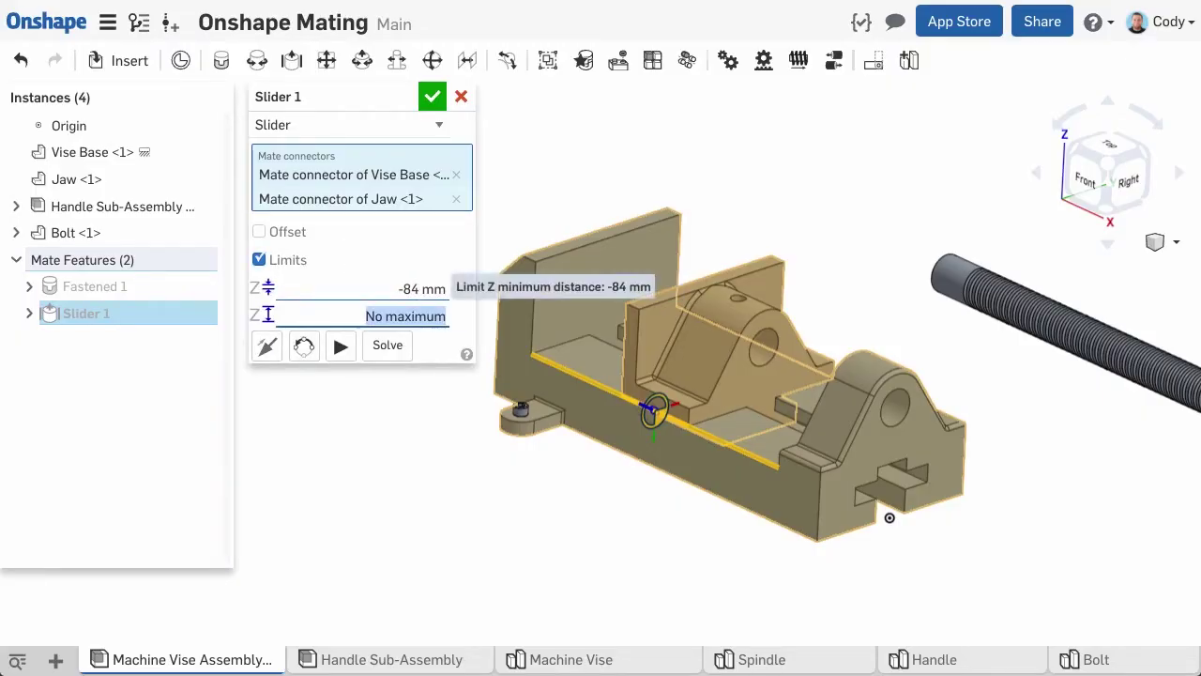
{"action": "type", "text": "84"}
{"action": "key", "text": "Return"}
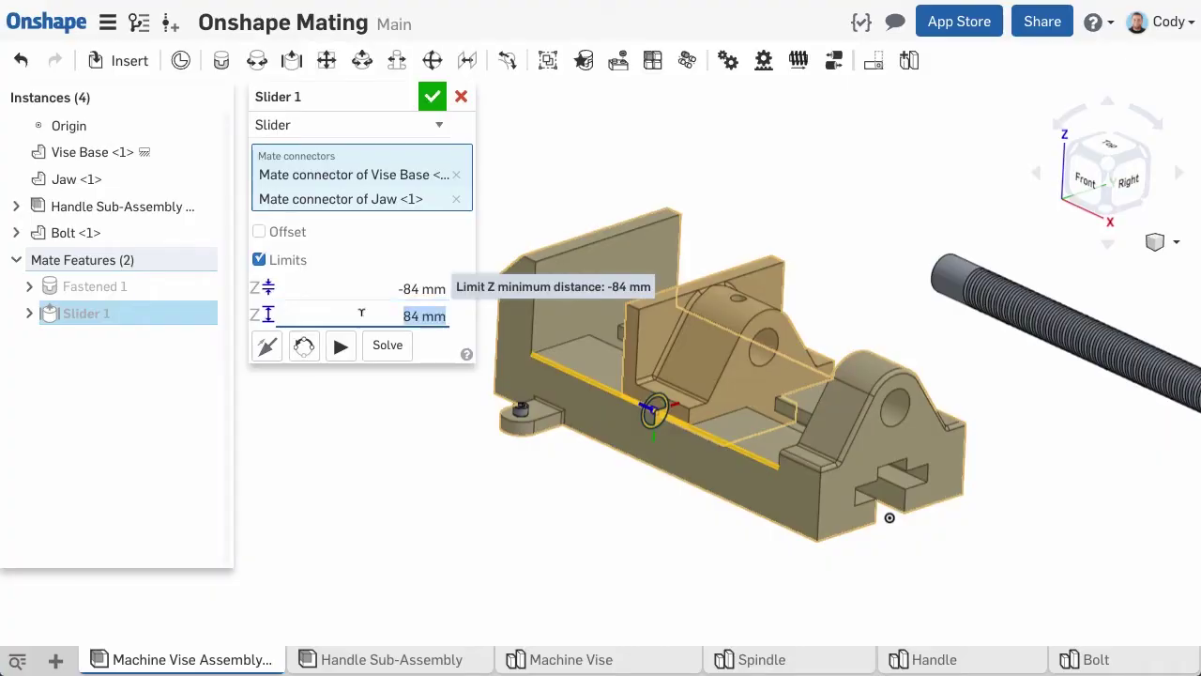
{"action": "left_click", "coordinate": [342, 347]}
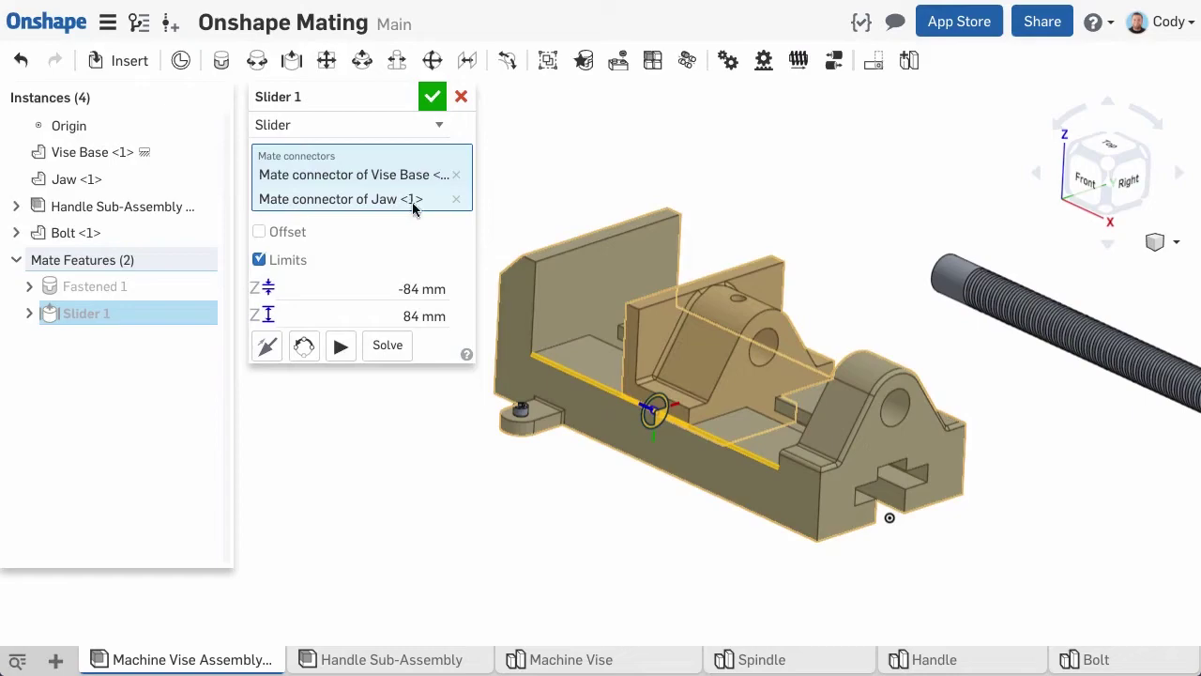
{"action": "left_click", "coordinate": [432, 96]}
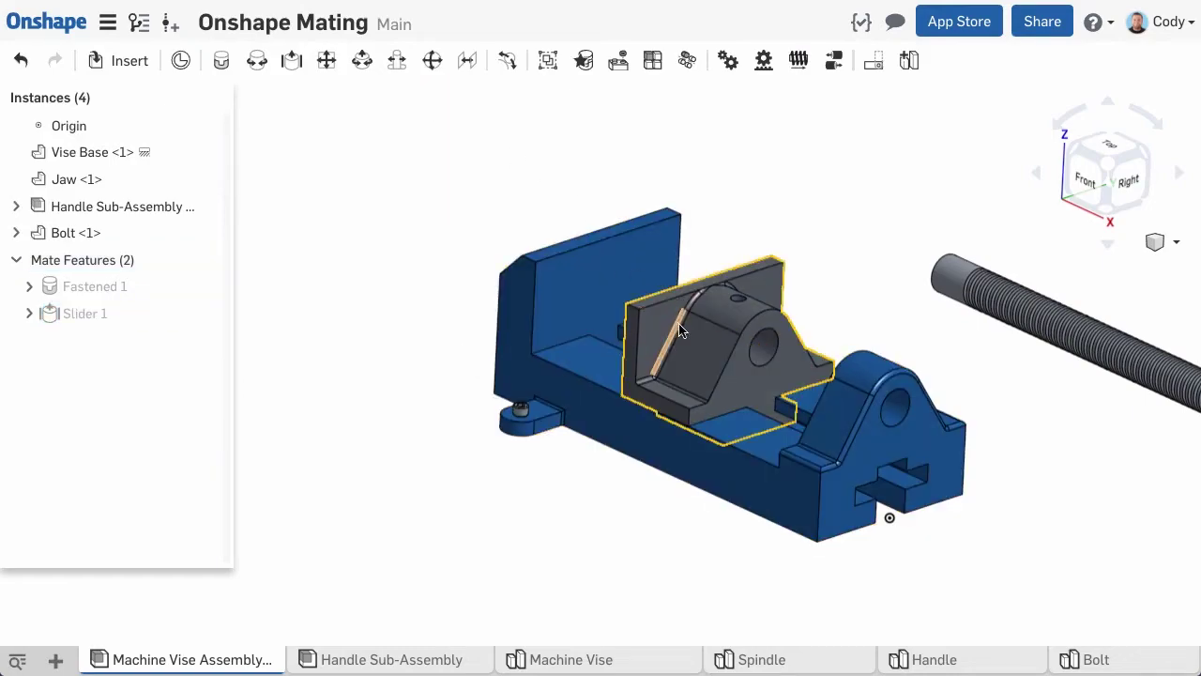
- Drag the jaw along the rail toward the fixed end and back
{"action": "left_click_drag", "start_coordinate": [668, 324], "coordinate": [459, 243]}
{"action": "left_click_drag", "start_coordinate": [556, 293], "coordinate": [751, 384]}
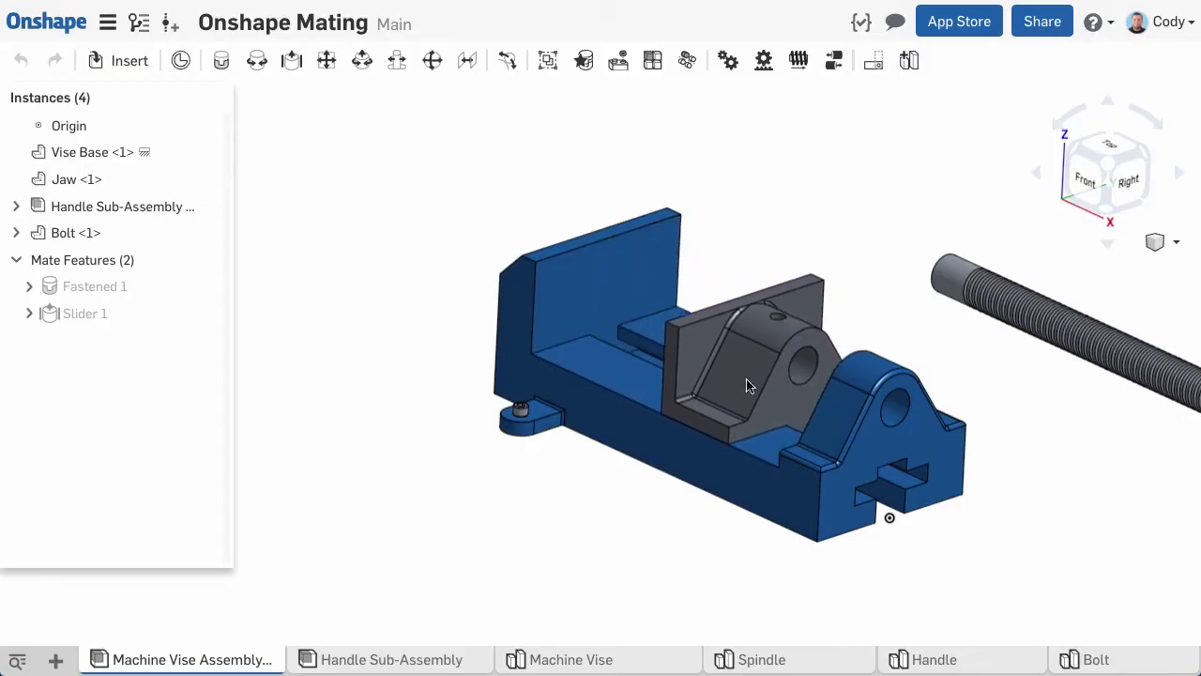
{"action": "left_click_drag", "start_coordinate": [751, 384], "coordinate": [836, 428]}
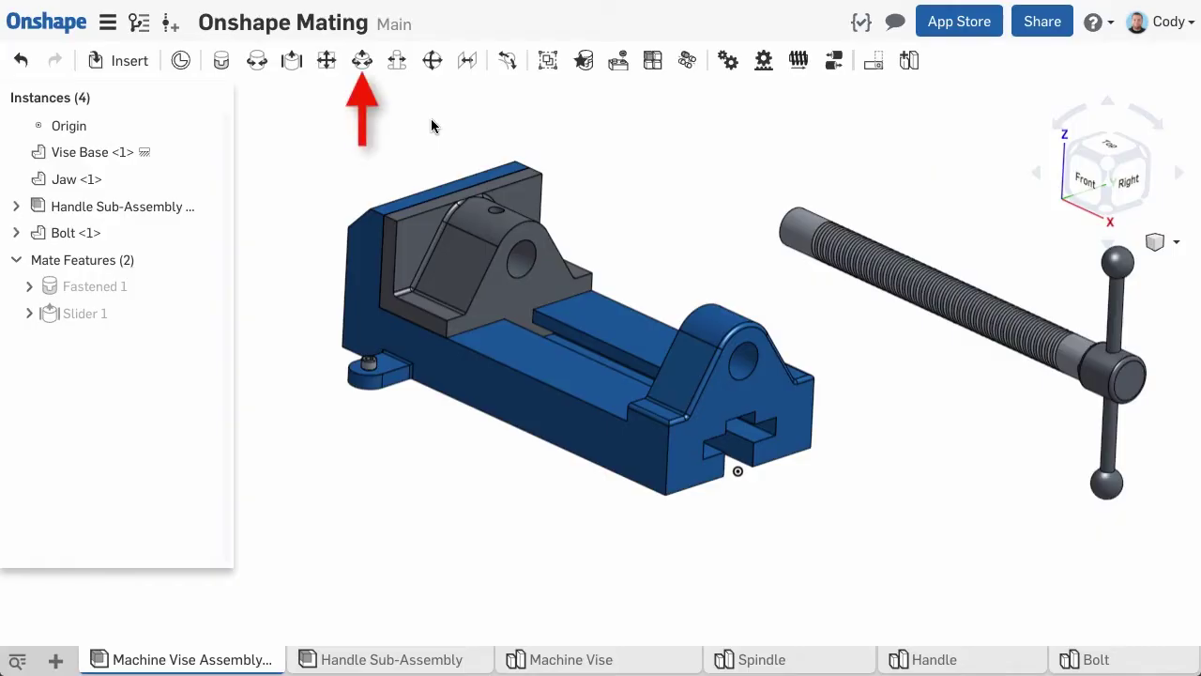
- Cylindrical-mate the spindle's connector to the vise base bore, animate, solve, and confirm
{"action": "left_click", "coordinate": [362, 60]}
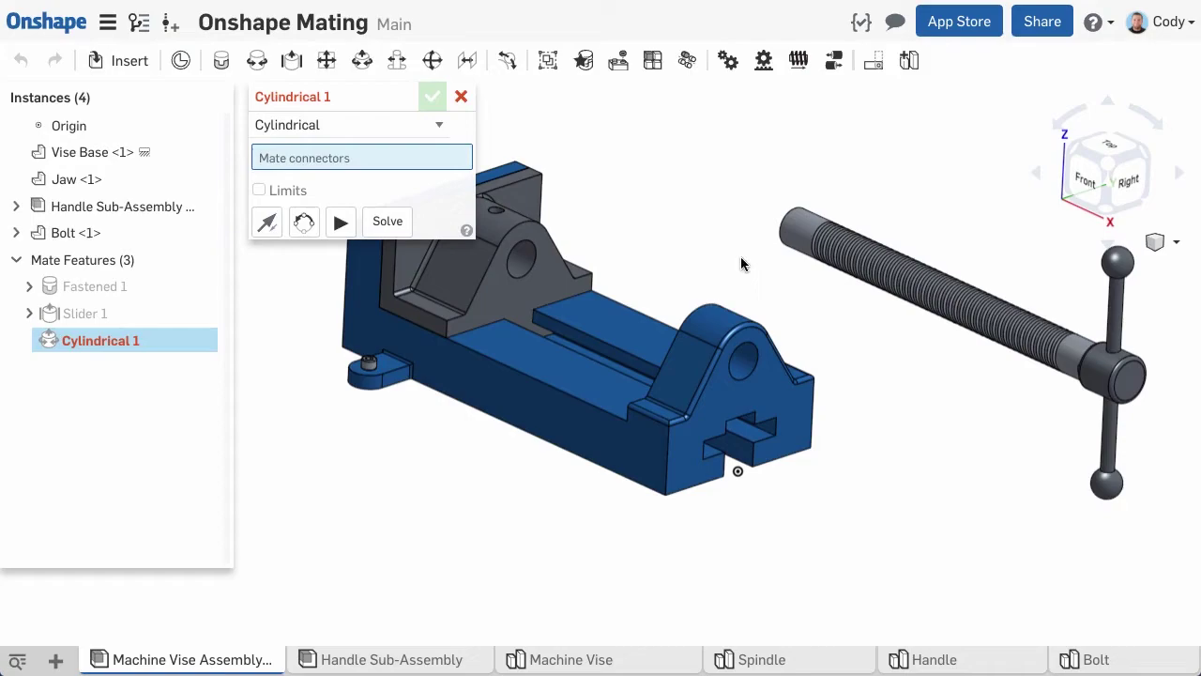
{"action": "left_click", "coordinate": [943, 298]}
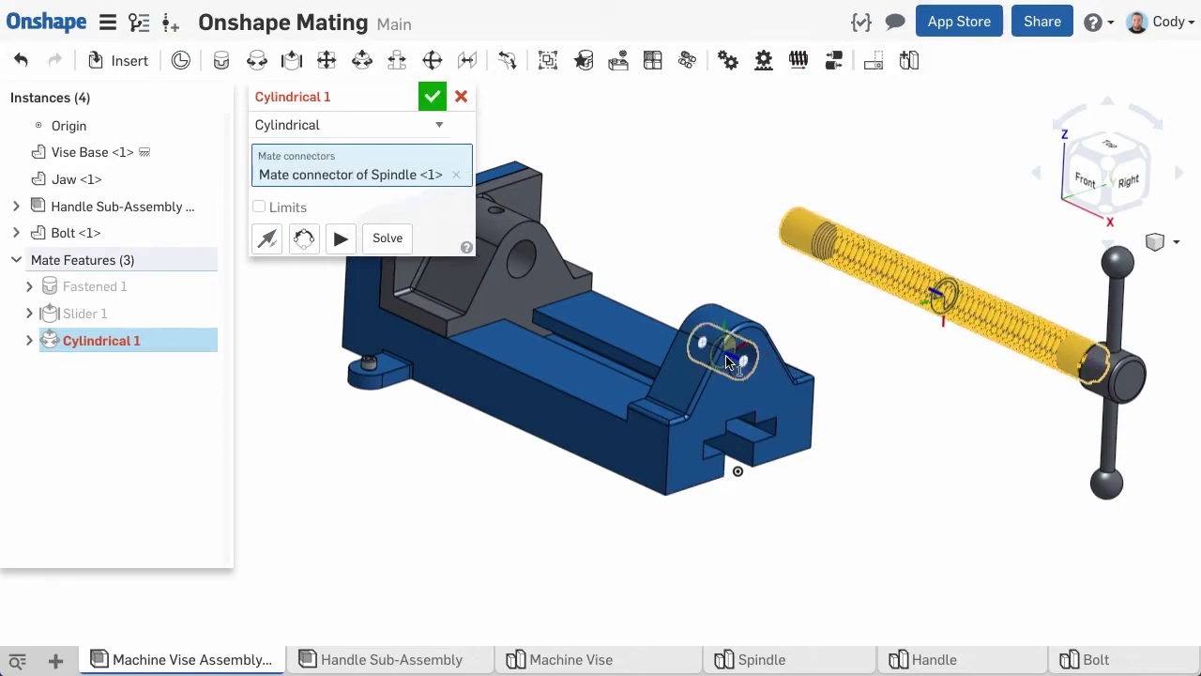
{"action": "left_click", "coordinate": [730, 361]}
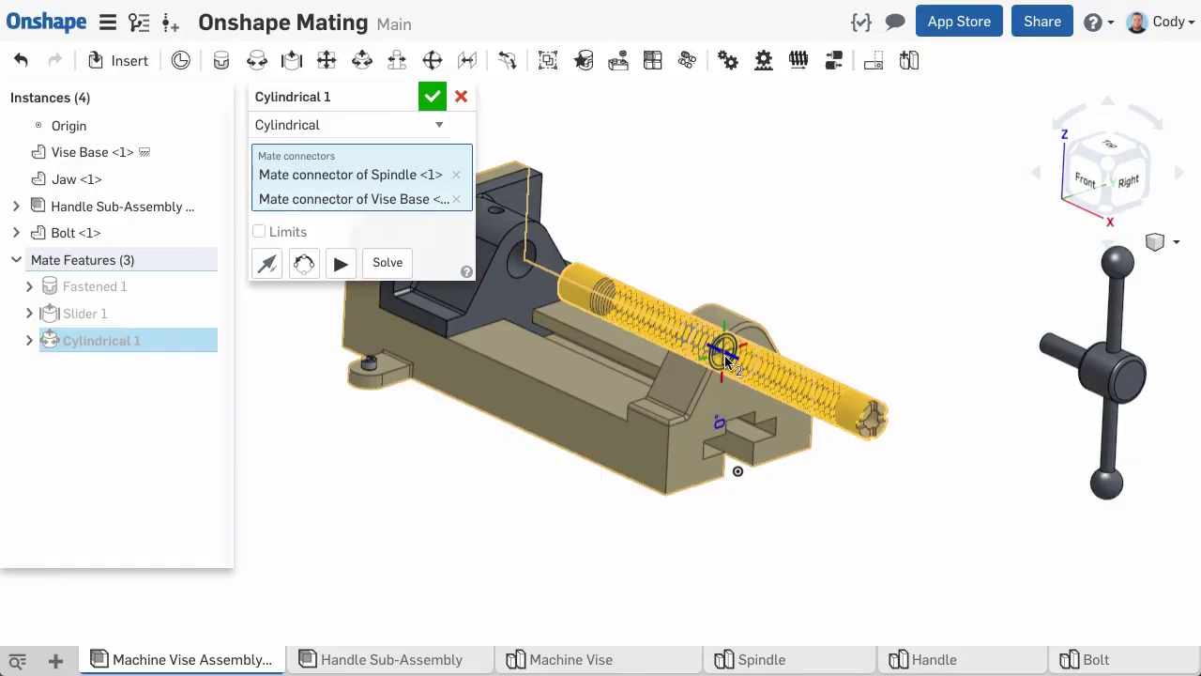
{"action": "left_click", "coordinate": [339, 264]}
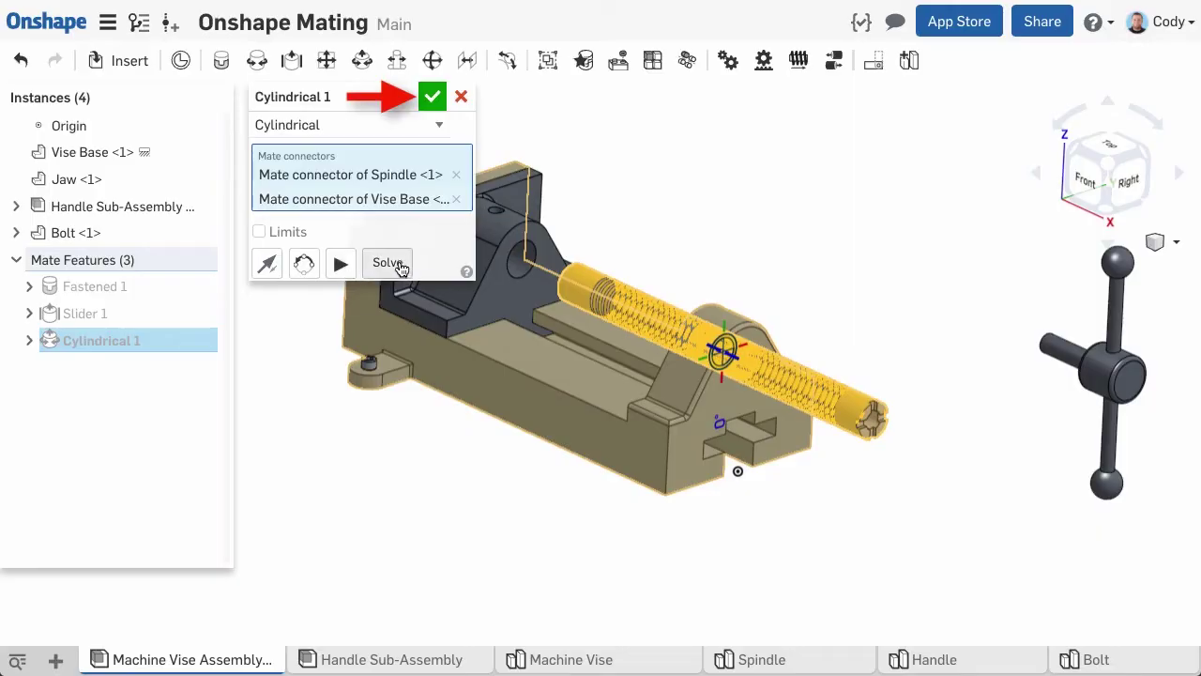
{"action": "left_click", "coordinate": [397, 267]}
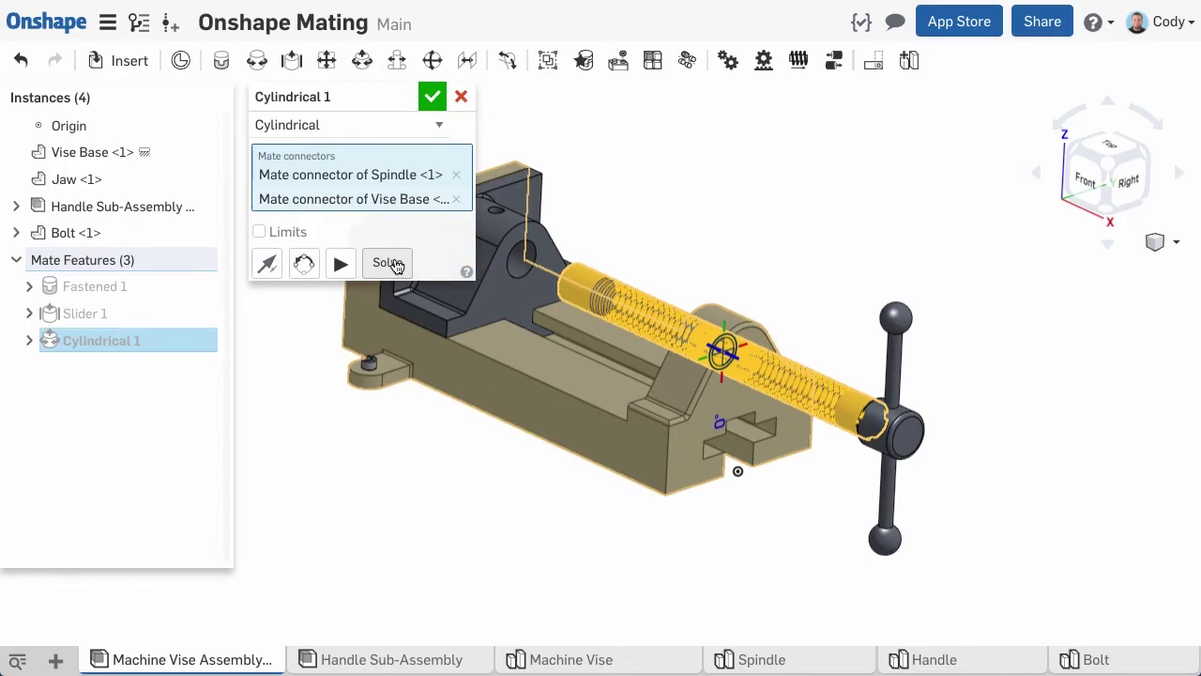
{"action": "left_click", "coordinate": [433, 98]}
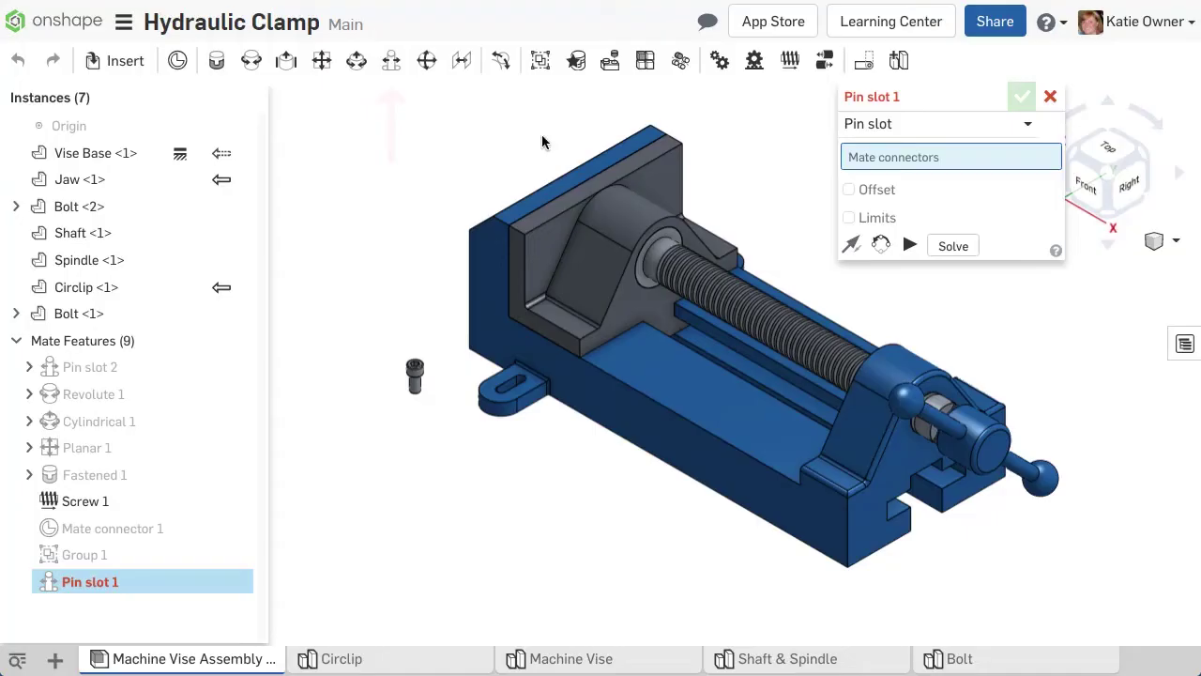
- Pair the vise base tab's slot-centre connector with Bolt <1>'s connector in Pin slot 1
{"action": "left_click_drag", "start_coordinate": [890, 103], "coordinate": [350, 150]}
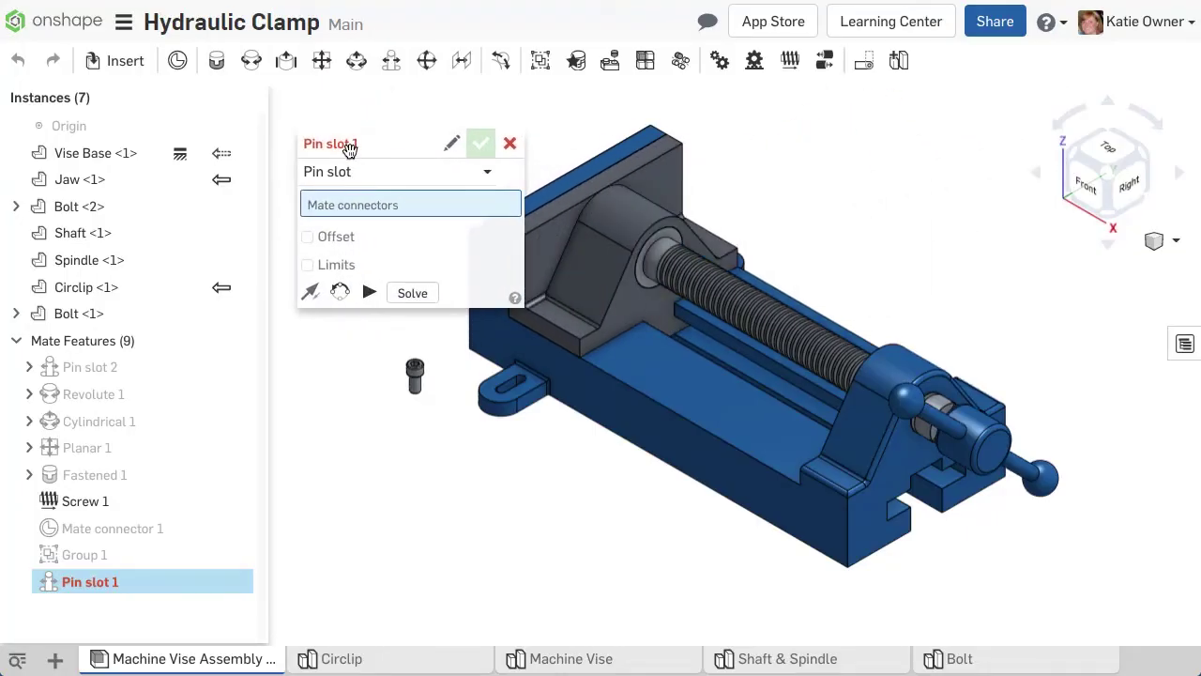
{"action": "scroll", "coordinate": [497, 389], "scroll_direction": "up", "scroll_amount": 8}
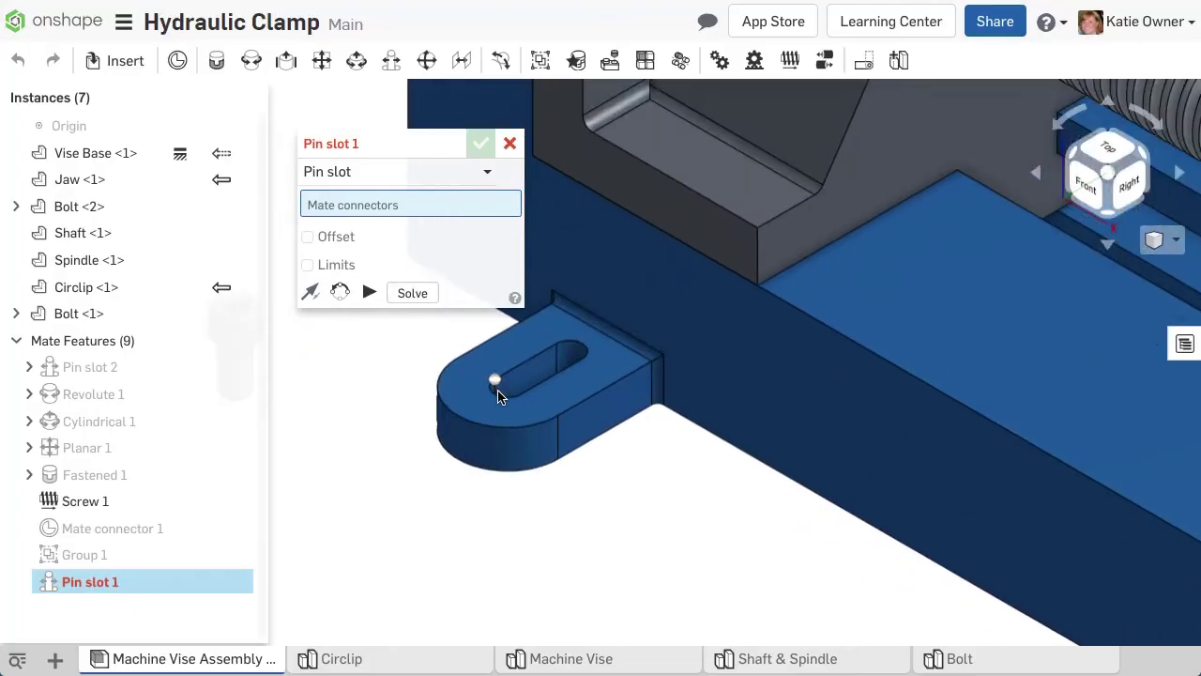
{"action": "scroll", "coordinate": [493, 399], "scroll_direction": "up", "scroll_amount": 3}
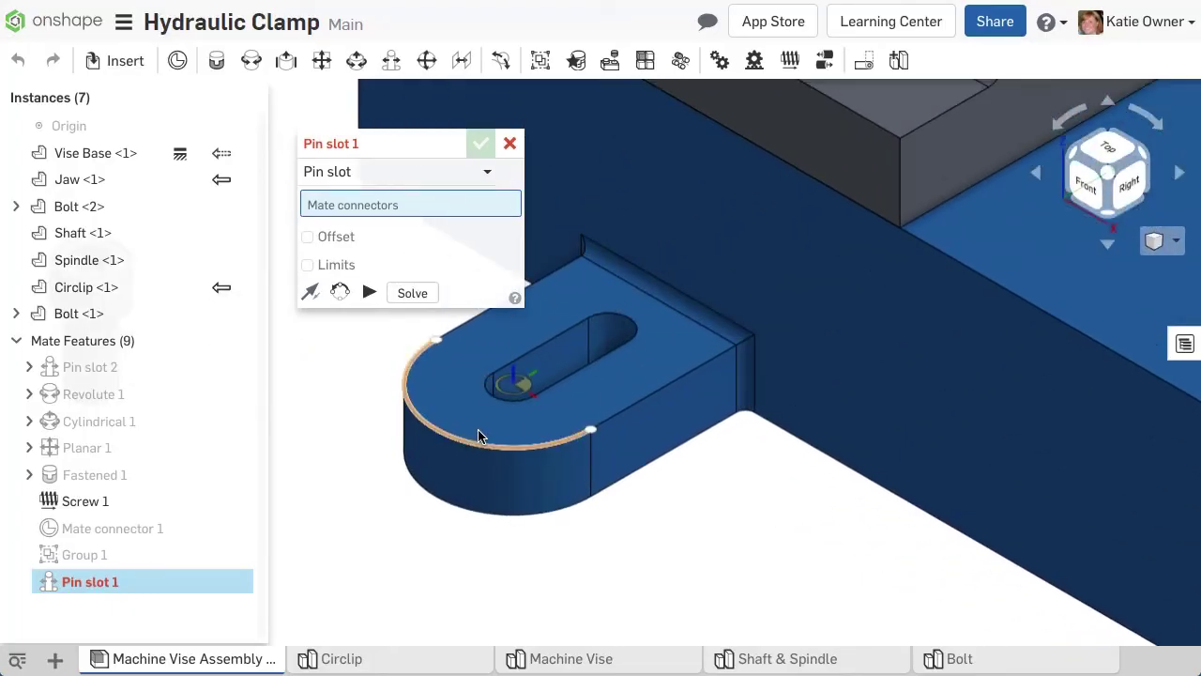
{"action": "scroll", "coordinate": [476, 420], "scroll_direction": "up", "scroll_amount": 2}
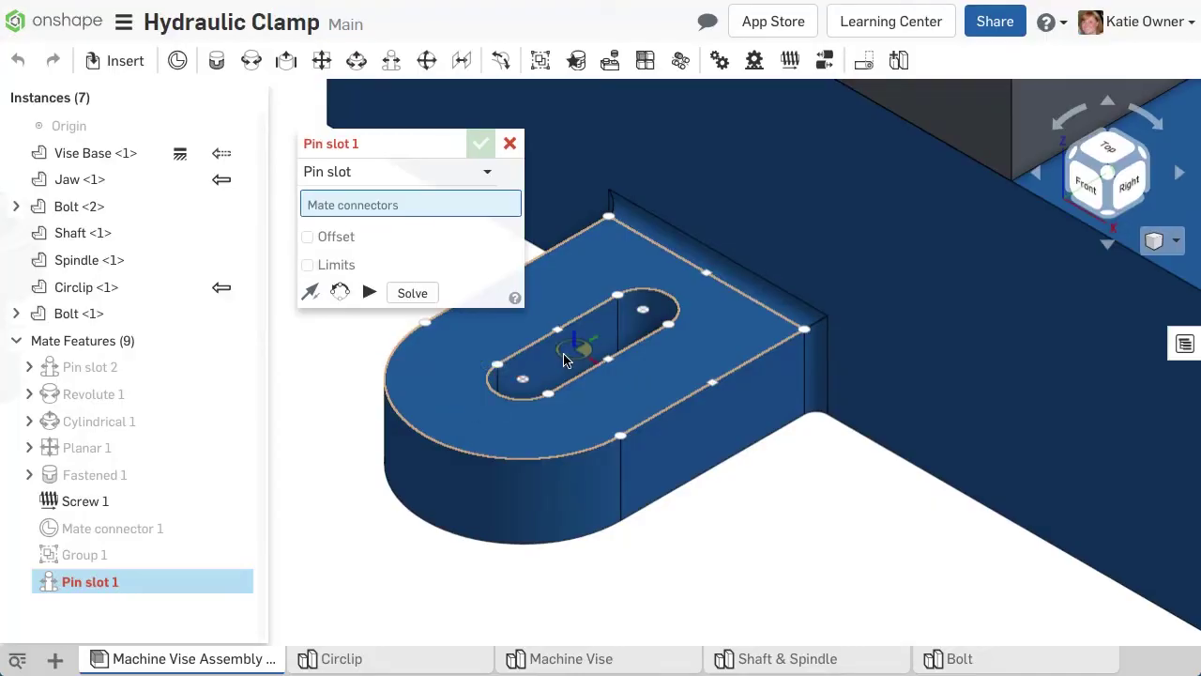
{"action": "left_click", "coordinate": [565, 360]}
{"action": "scroll", "coordinate": [499, 388], "scroll_direction": "down", "scroll_amount": 5}
{"action": "middle_click_drag", "start_coordinate": [484, 473], "coordinate": [790, 554]}
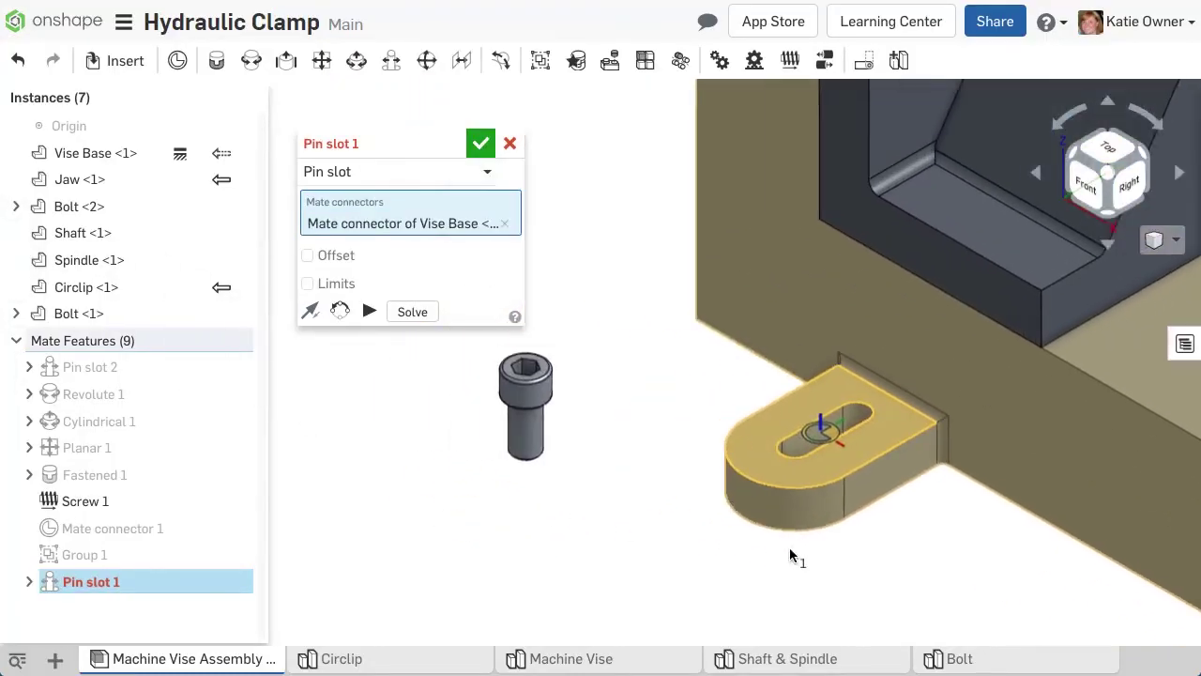
{"action": "right_click_drag", "start_coordinate": [697, 510], "coordinate": [653, 363]}
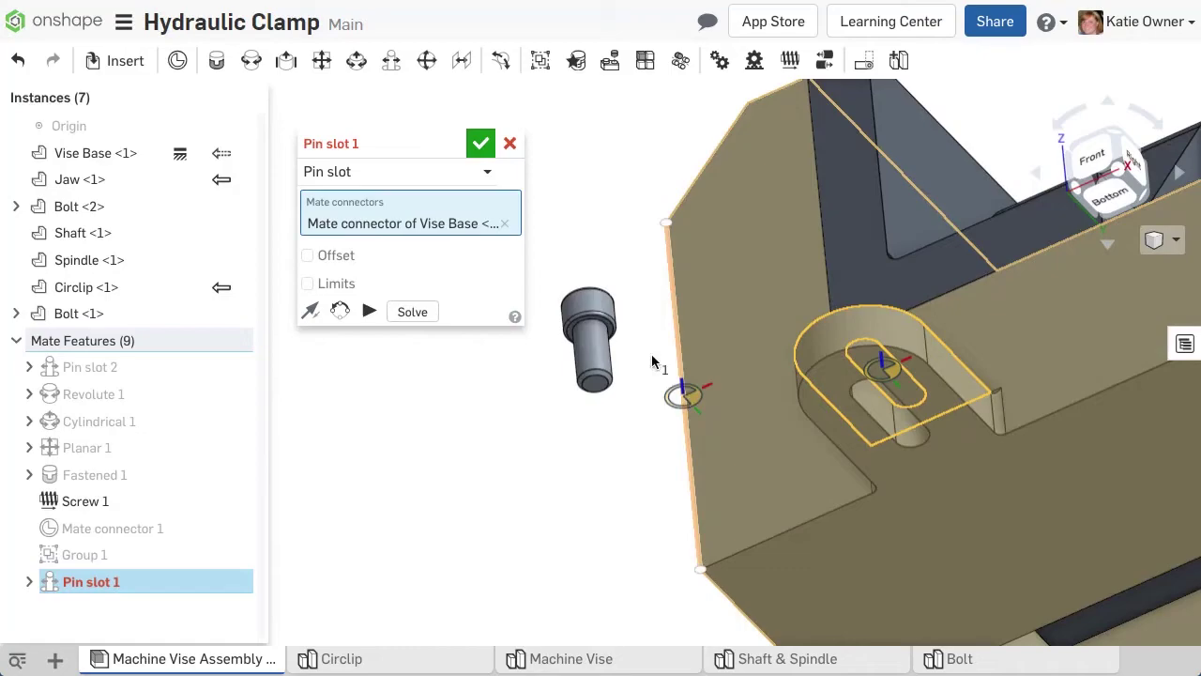
{"action": "scroll", "coordinate": [611, 333], "scroll_direction": "up", "scroll_amount": 5}
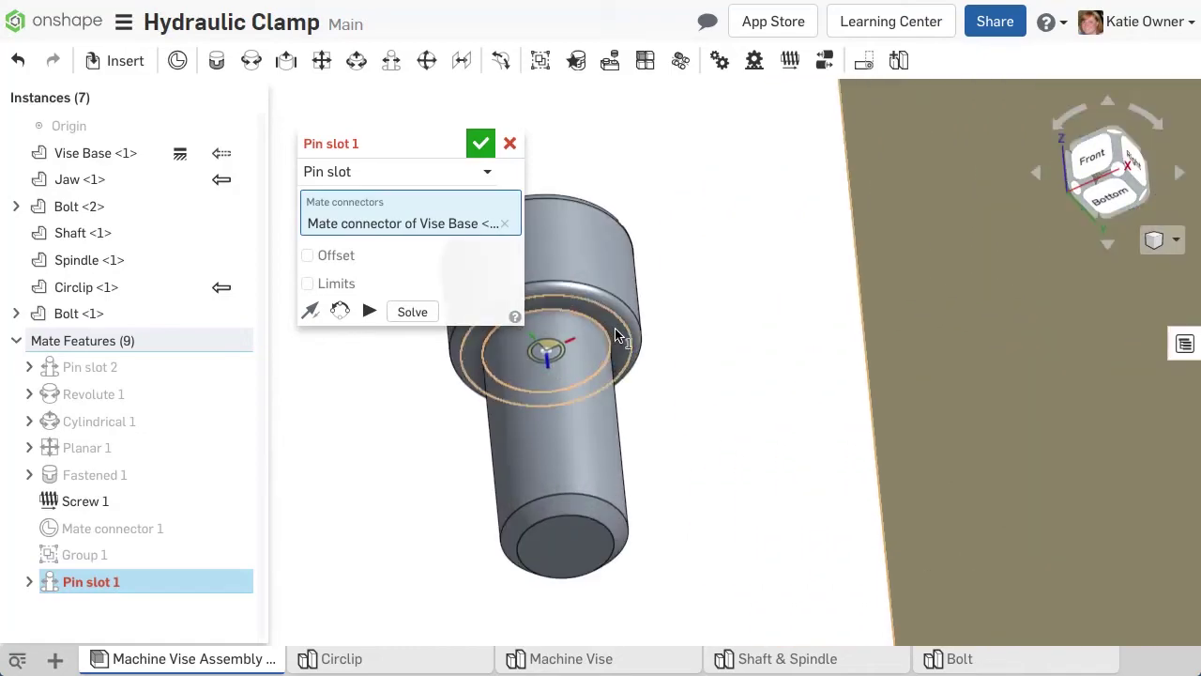
{"action": "left_click", "coordinate": [616, 335]}
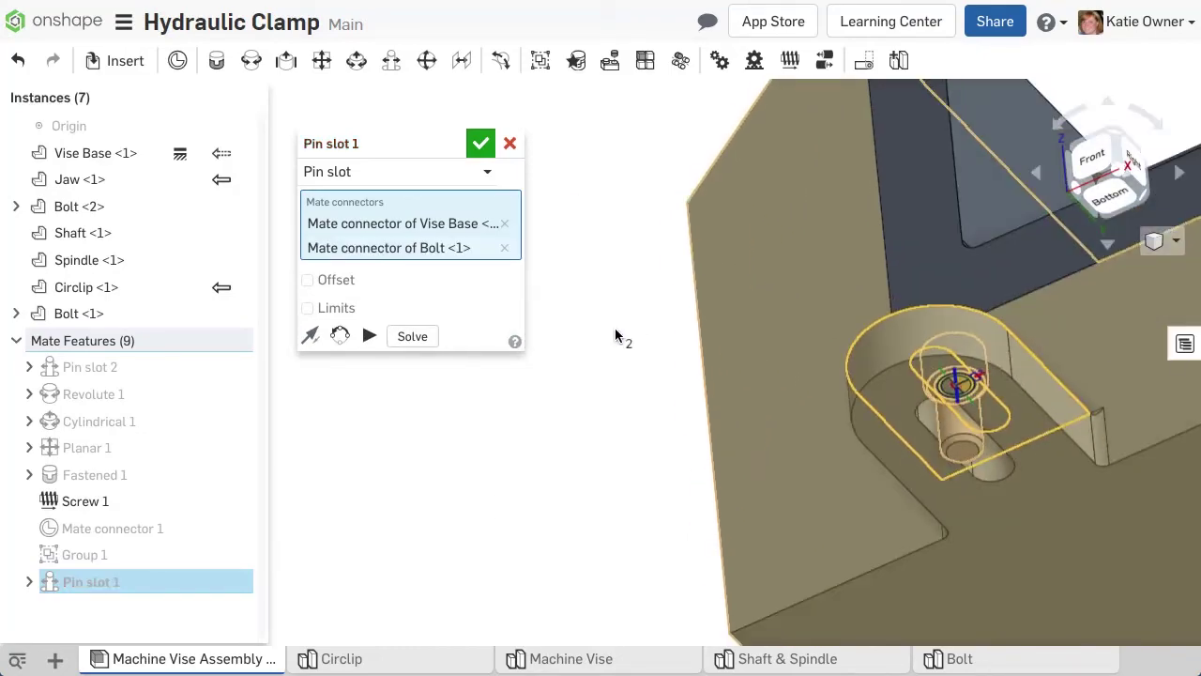
{"action": "right_click_drag", "start_coordinate": [605, 360], "coordinate": [590, 411]}
{"action": "middle_click_drag", "start_coordinate": [590, 417], "coordinate": [522, 307]}
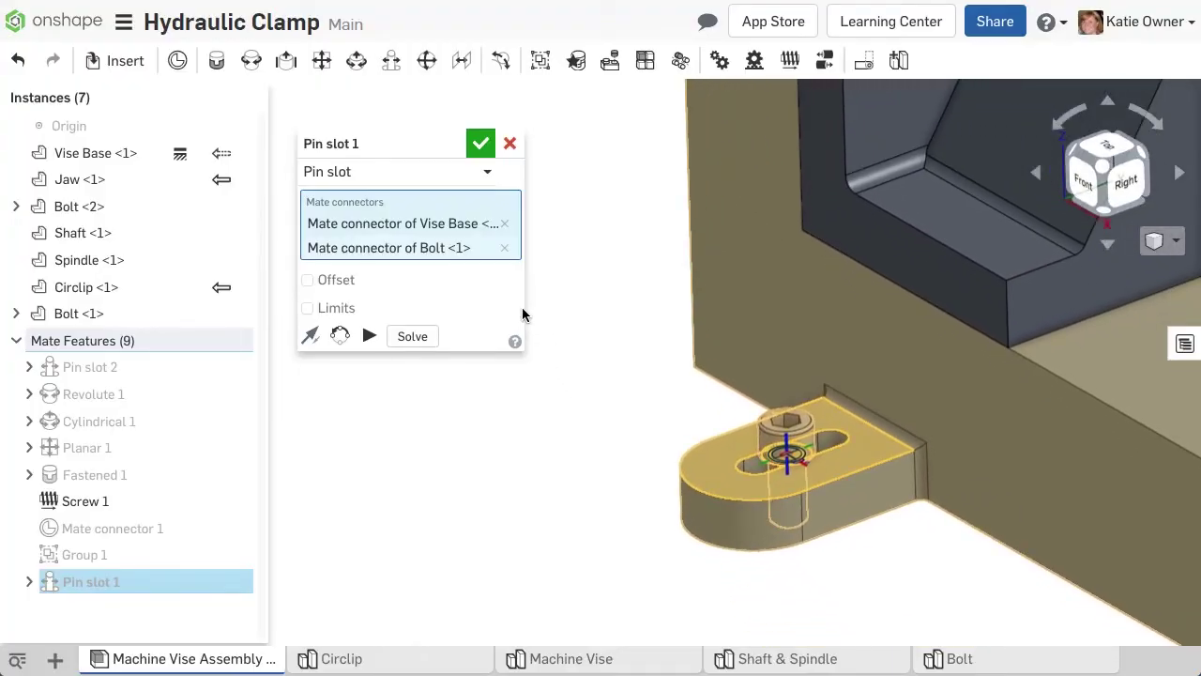
- Accept the pin slot mate, inspect the vise base's slot connector, and reopen Pin slot 1
{"action": "left_click", "coordinate": [482, 145]}
{"action": "left_click", "coordinate": [29, 582]}
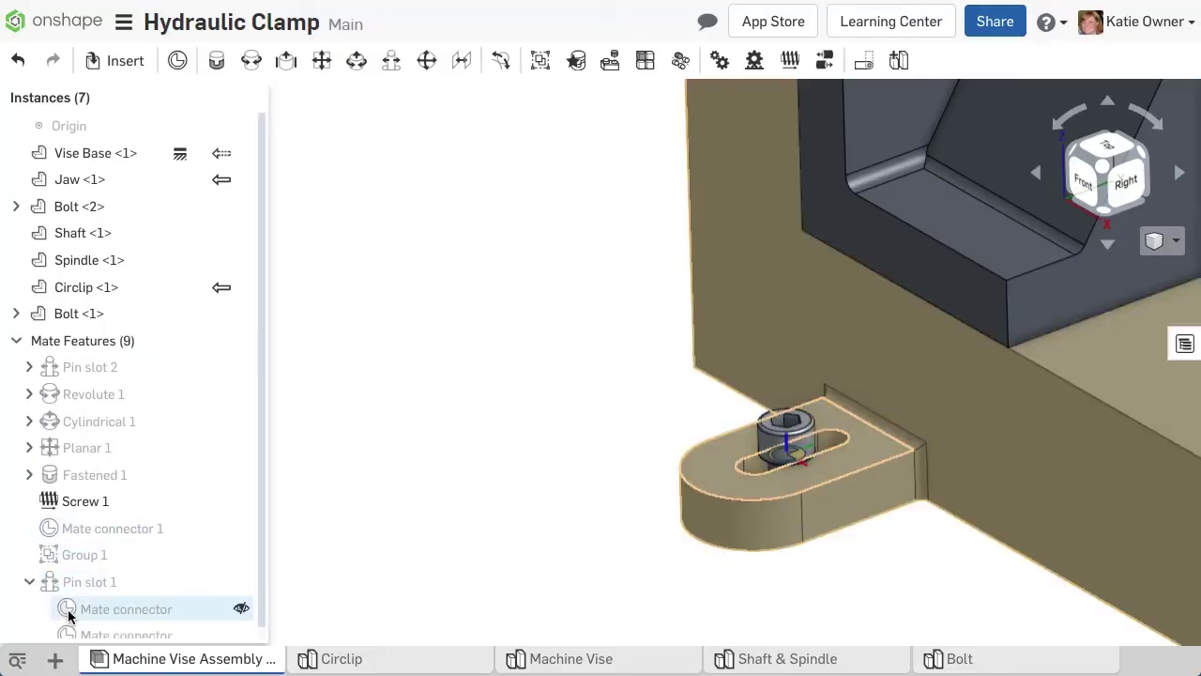
{"action": "double_click", "coordinate": [68, 611]}
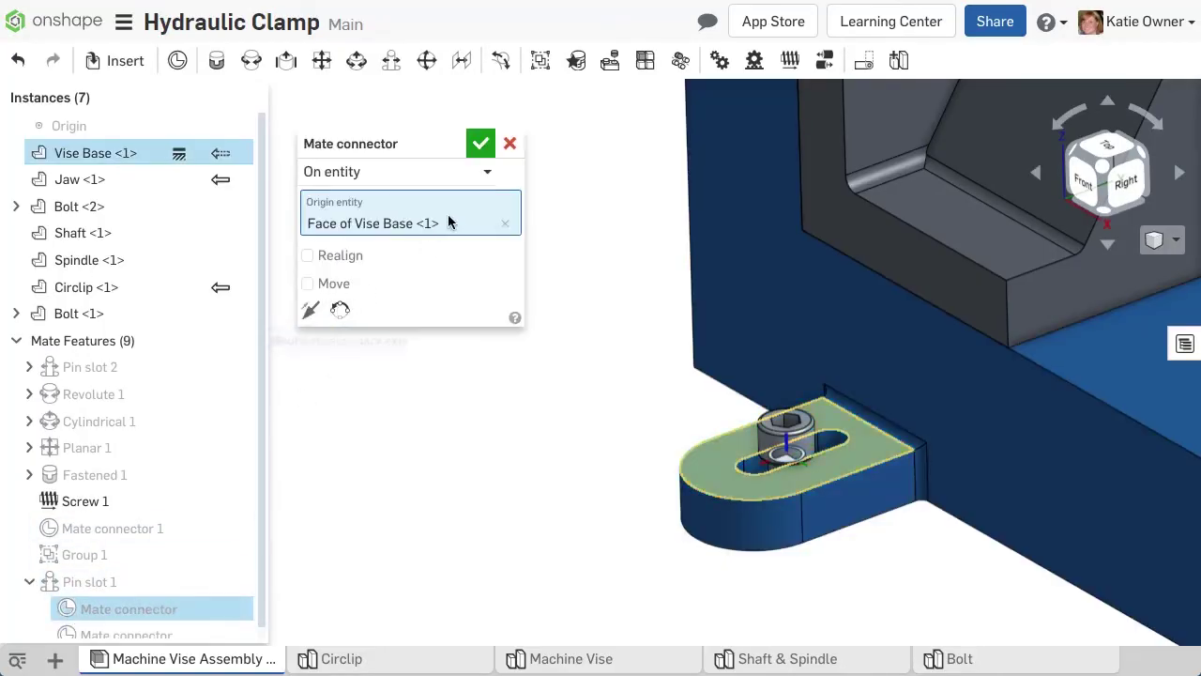
{"action": "left_click", "coordinate": [478, 143]}
{"action": "double_click", "coordinate": [95, 581]}
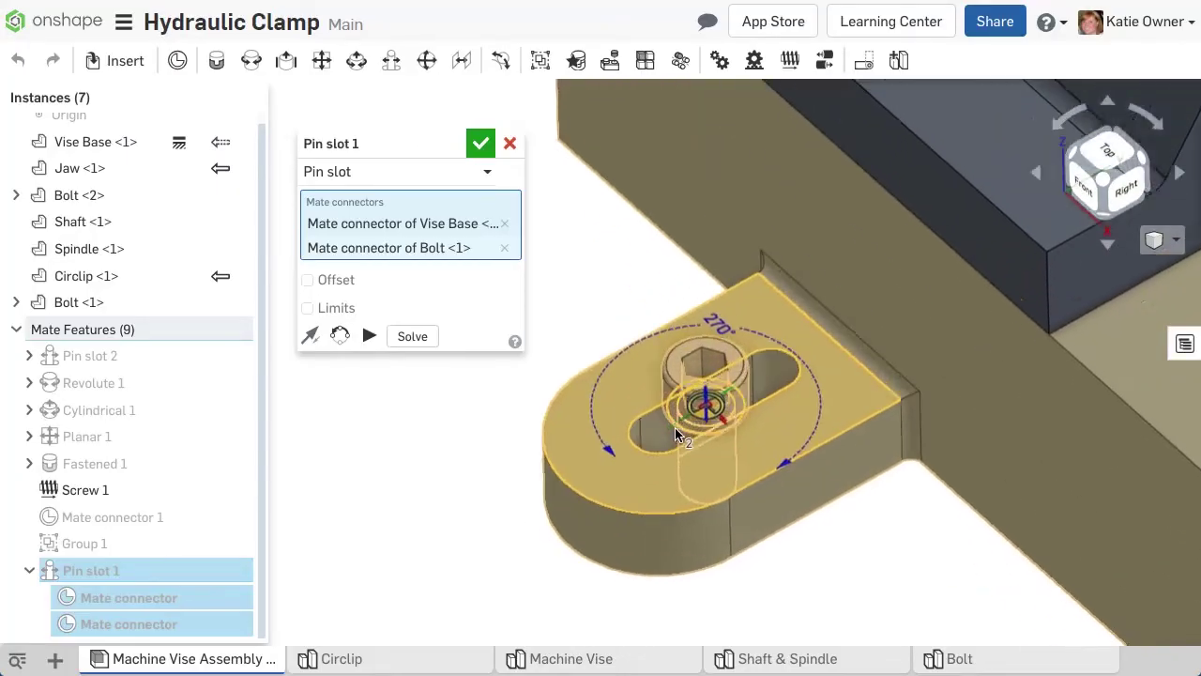
- Preview the bolt's motion and limit slot travel to -(.615/2) and (.615/2) in
{"action": "left_click", "coordinate": [369, 336]}
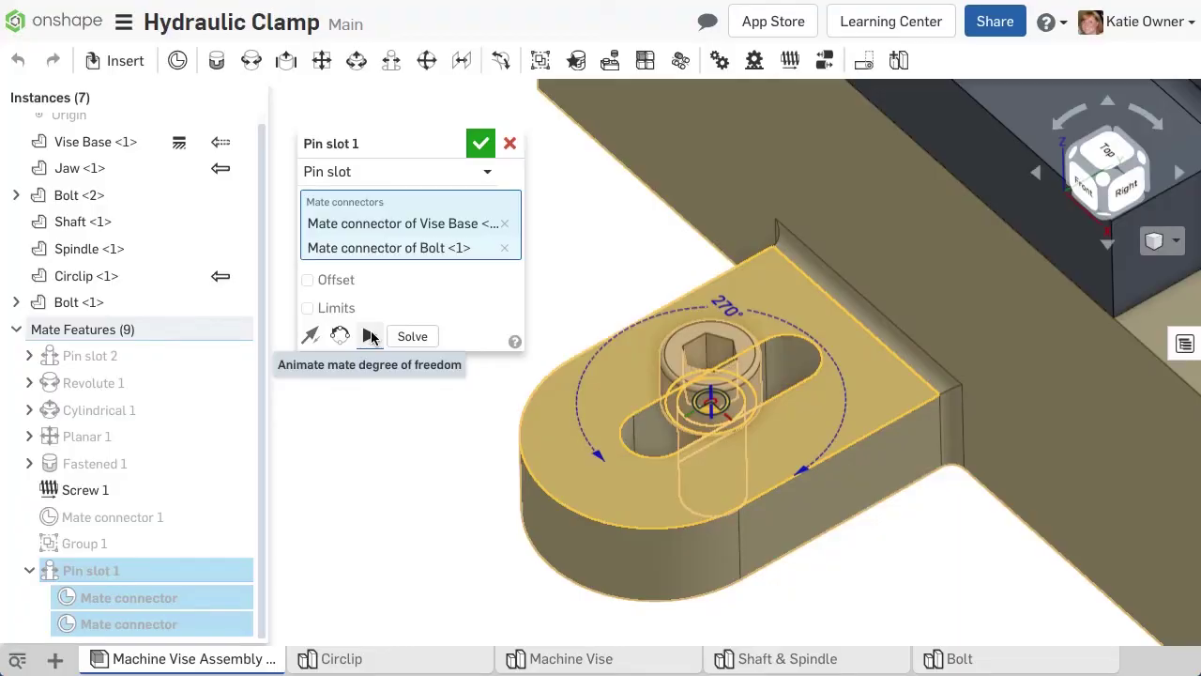
{"action": "left_click", "coordinate": [338, 309]}
{"action": "left_click", "coordinate": [376, 338]}
{"action": "type", "text": "(.615/2)"}
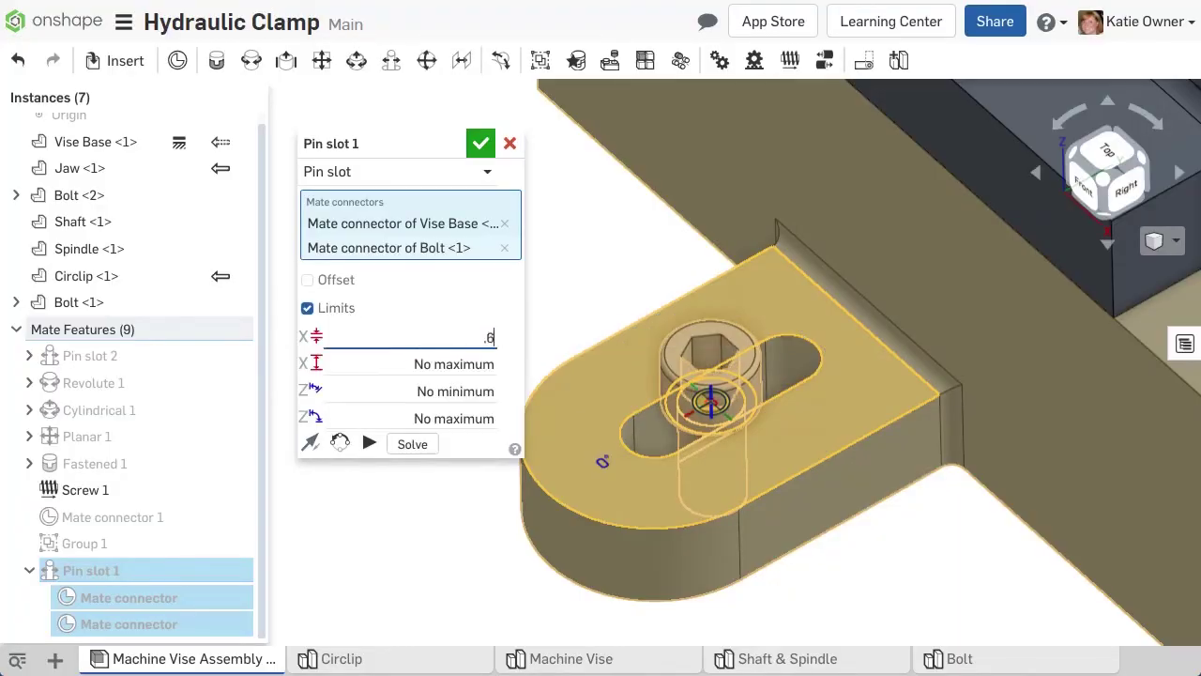
{"action": "key", "text": "Return"}
{"action": "left_click", "coordinate": [383, 338]}
{"action": "type", "text": "-"}
{"action": "left_click", "coordinate": [394, 362]}
{"action": "key", "text": "BackSpace"}
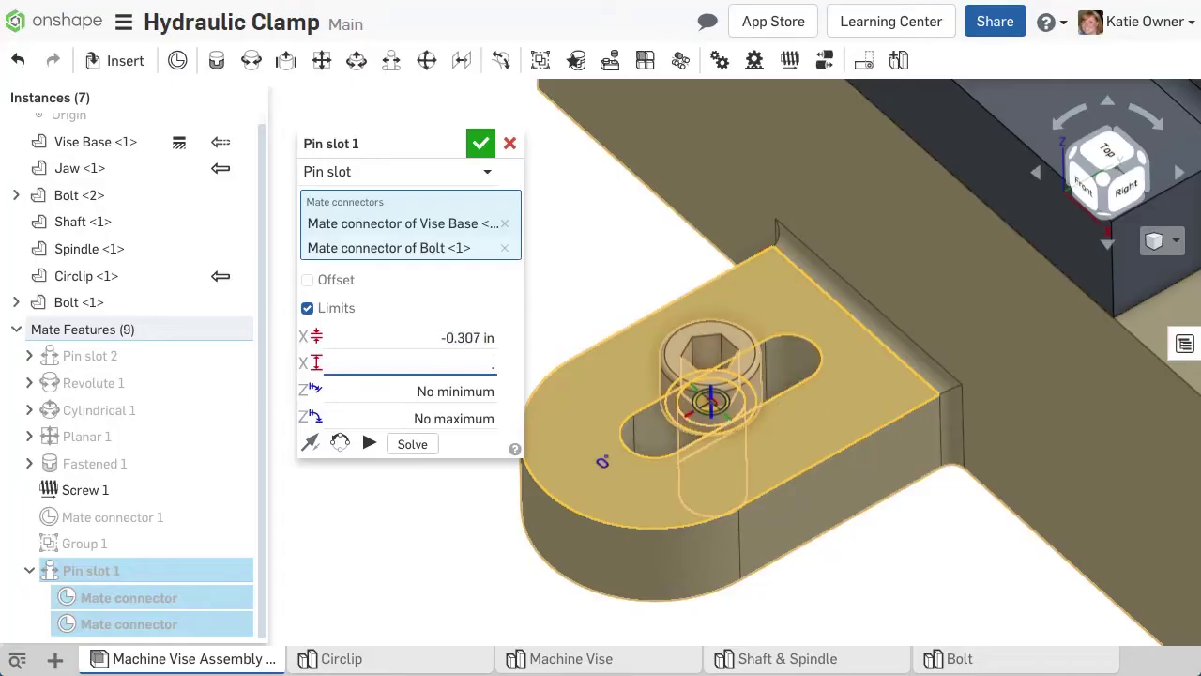
{"action": "type", "text": ".615/2)"}
{"action": "key", "text": "Home"}
{"action": "type", "text": "("}
- Lock both rotation limits at 0 deg and confirm the pin slot mate
{"action": "left_click", "coordinate": [441, 391]}
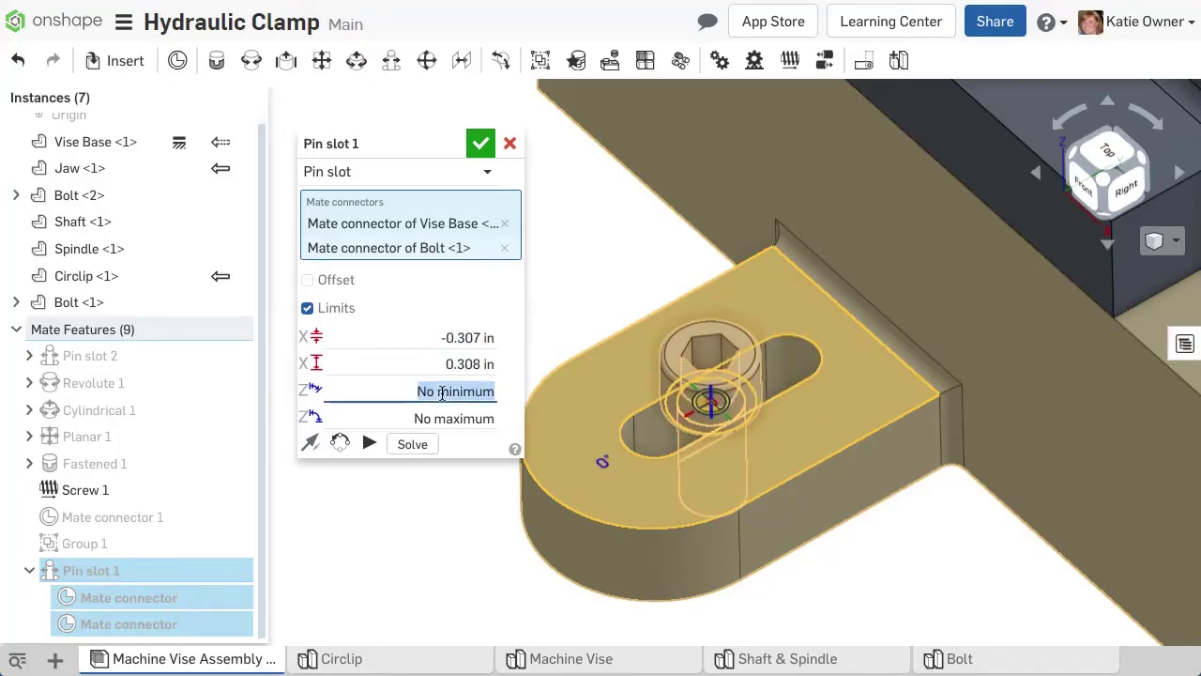
{"action": "type", "text": "0"}
{"action": "left_click", "coordinate": [434, 417]}
{"action": "type", "text": "0"}
{"action": "left_click", "coordinate": [369, 443]}
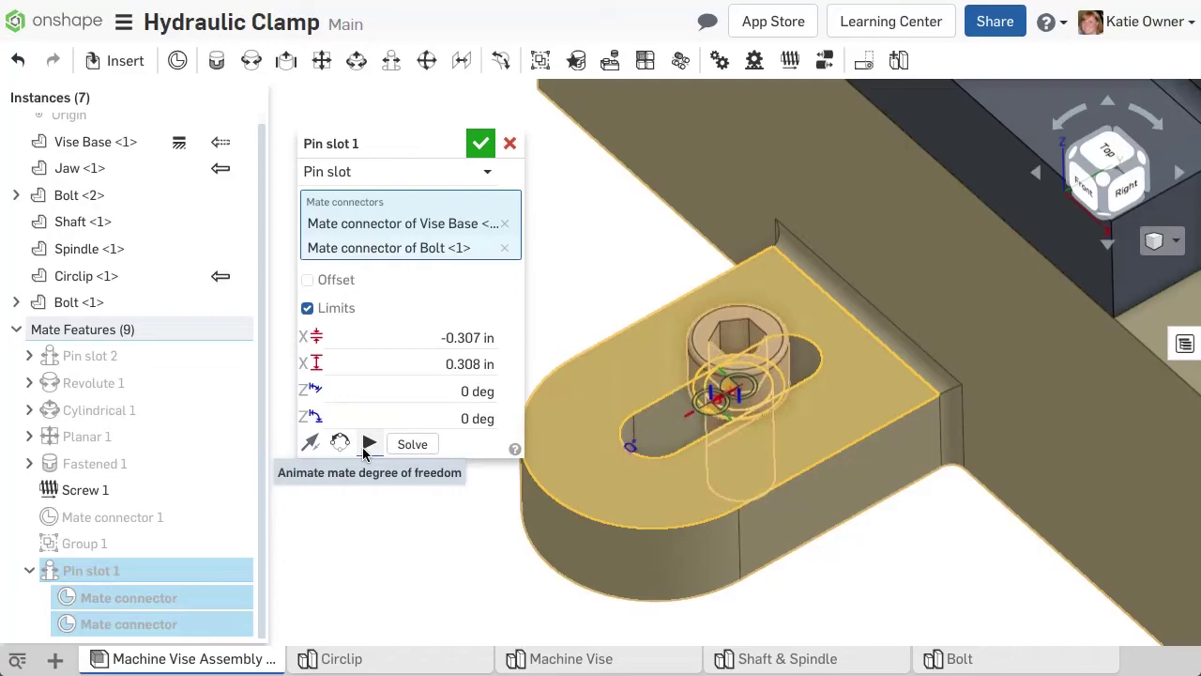
{"action": "left_click", "coordinate": [480, 143]}
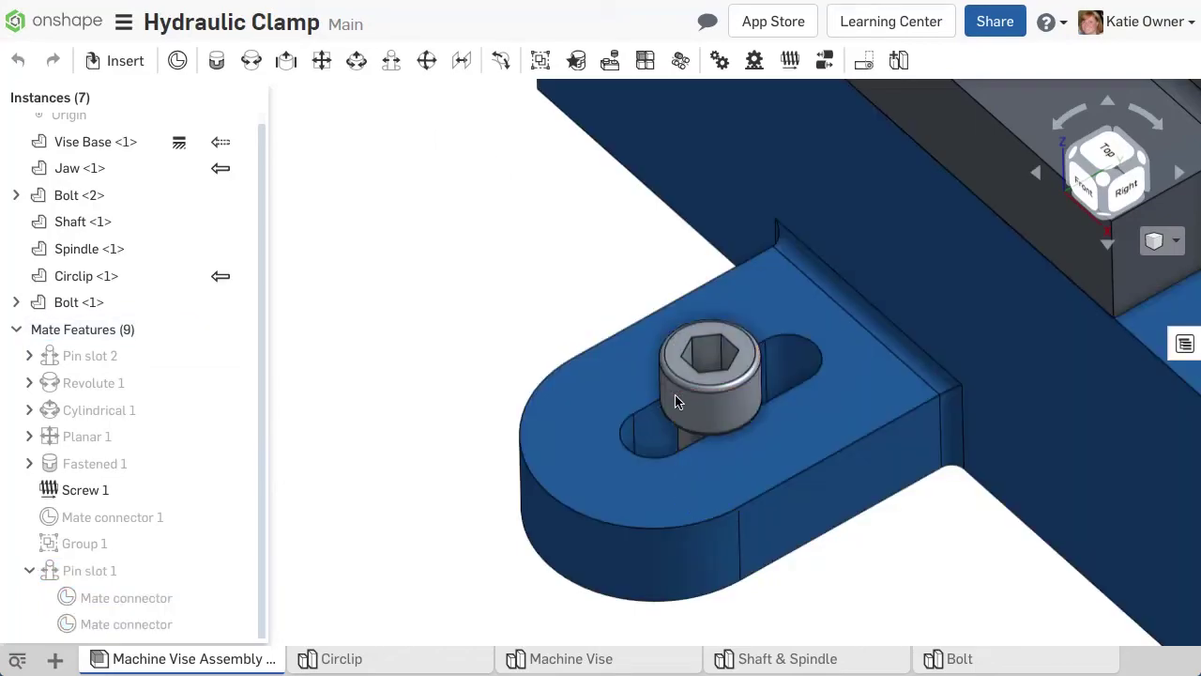
- Slide the bolt to the slot's left end and bring up Pin slot 1's context menu
{"action": "left_click_drag", "start_coordinate": [675, 395], "coordinate": [738, 376]}
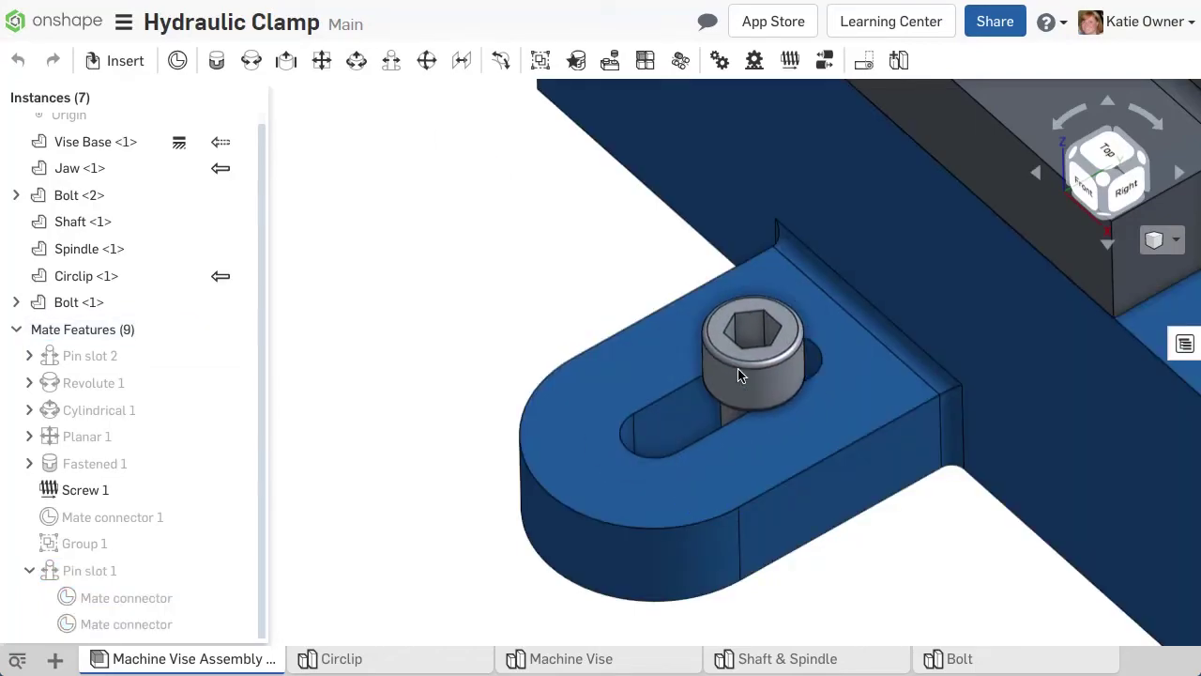
{"action": "left_click", "coordinate": [161, 570]}
{"action": "right_click", "coordinate": [161, 571]}
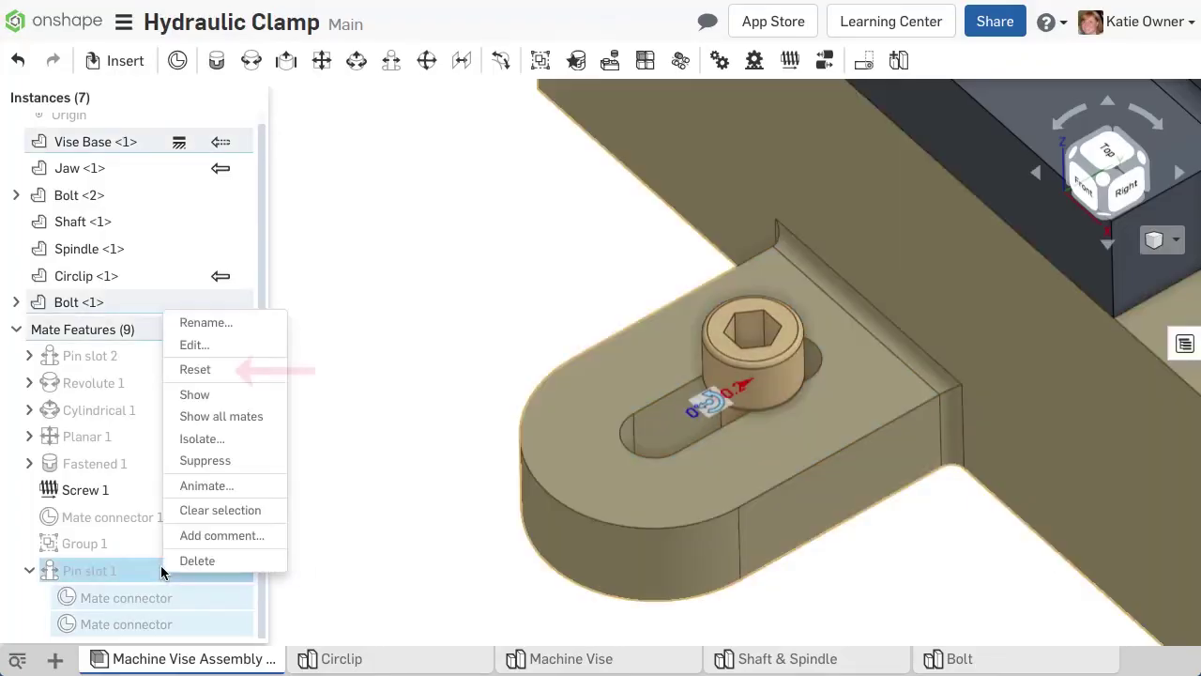
- Reset Pin slot 1, then swing the robot arm links and box and start a parallel mate
{"action": "left_click", "coordinate": [259, 375]}
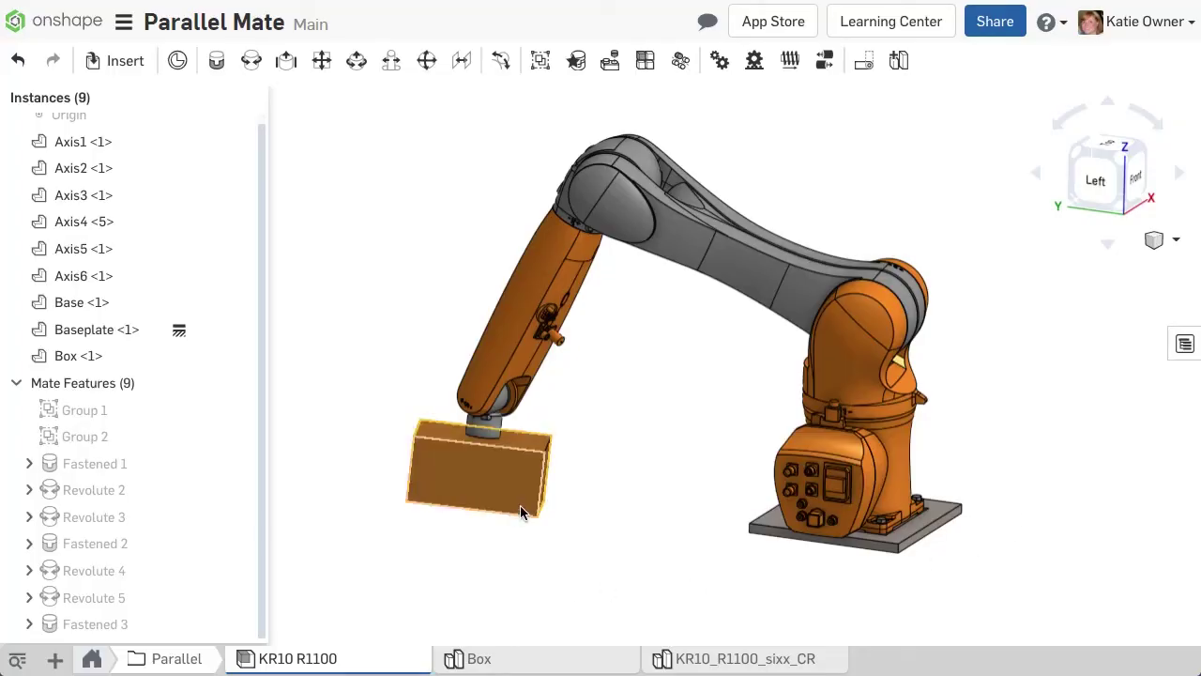
{"action": "left_click_drag", "start_coordinate": [522, 512], "coordinate": [549, 521]}
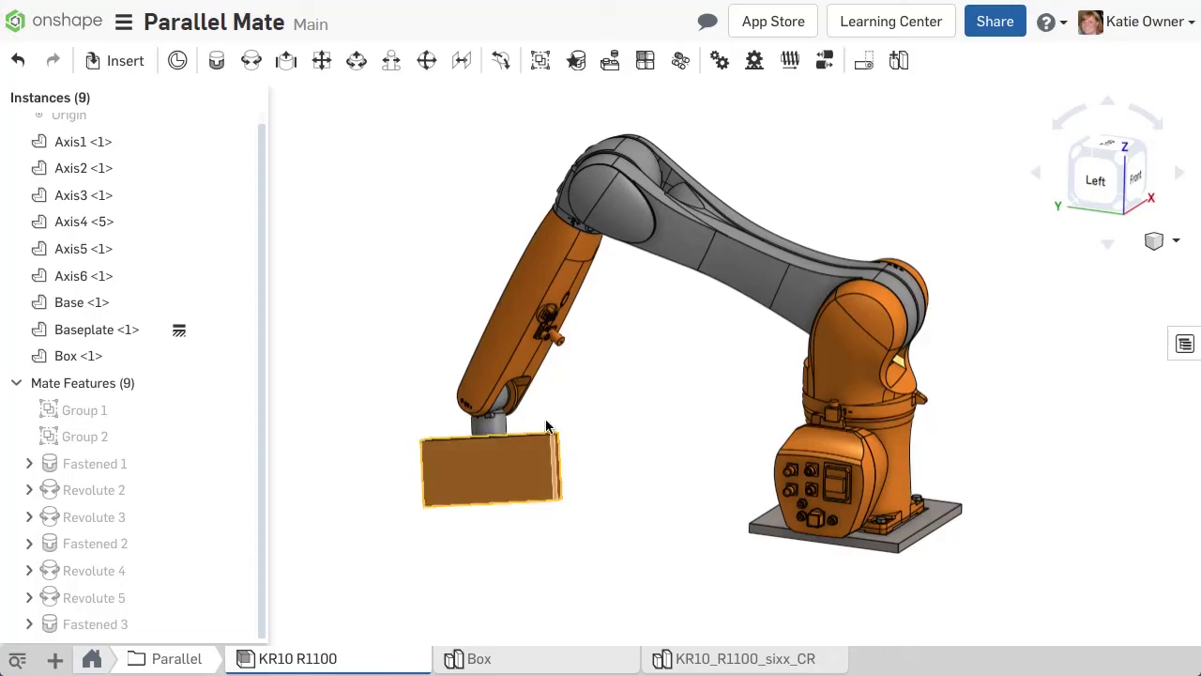
{"action": "left_click_drag", "start_coordinate": [540, 288], "coordinate": [567, 276]}
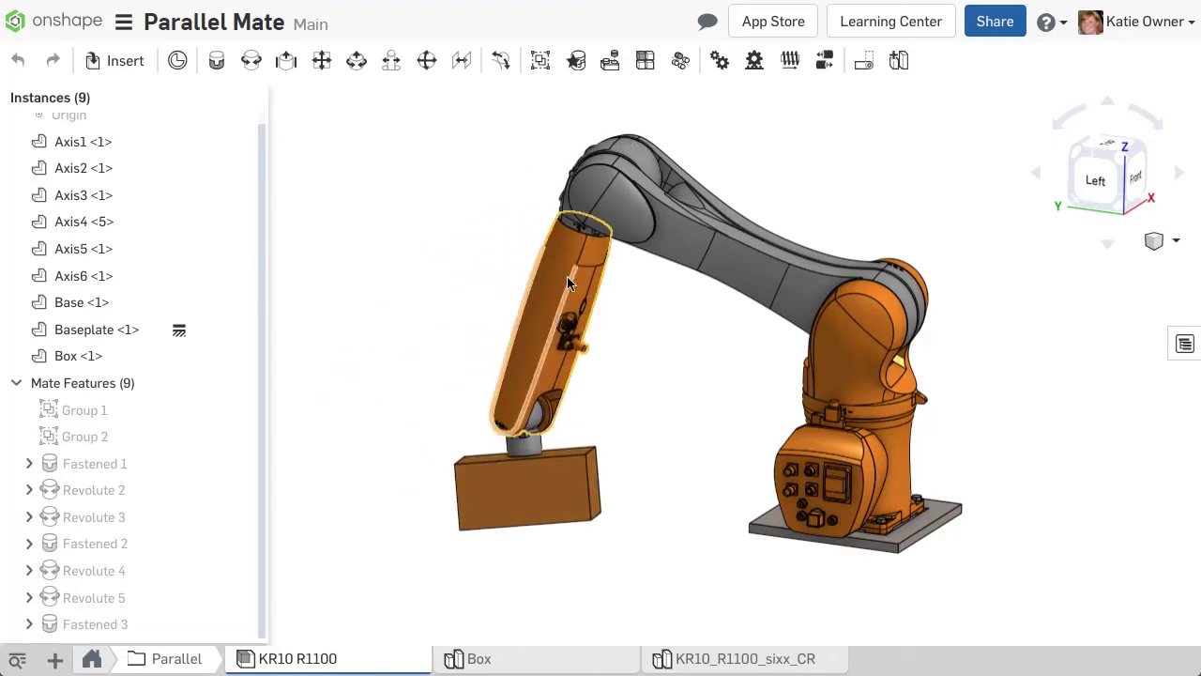
{"action": "left_click_drag", "start_coordinate": [638, 222], "coordinate": [563, 223]}
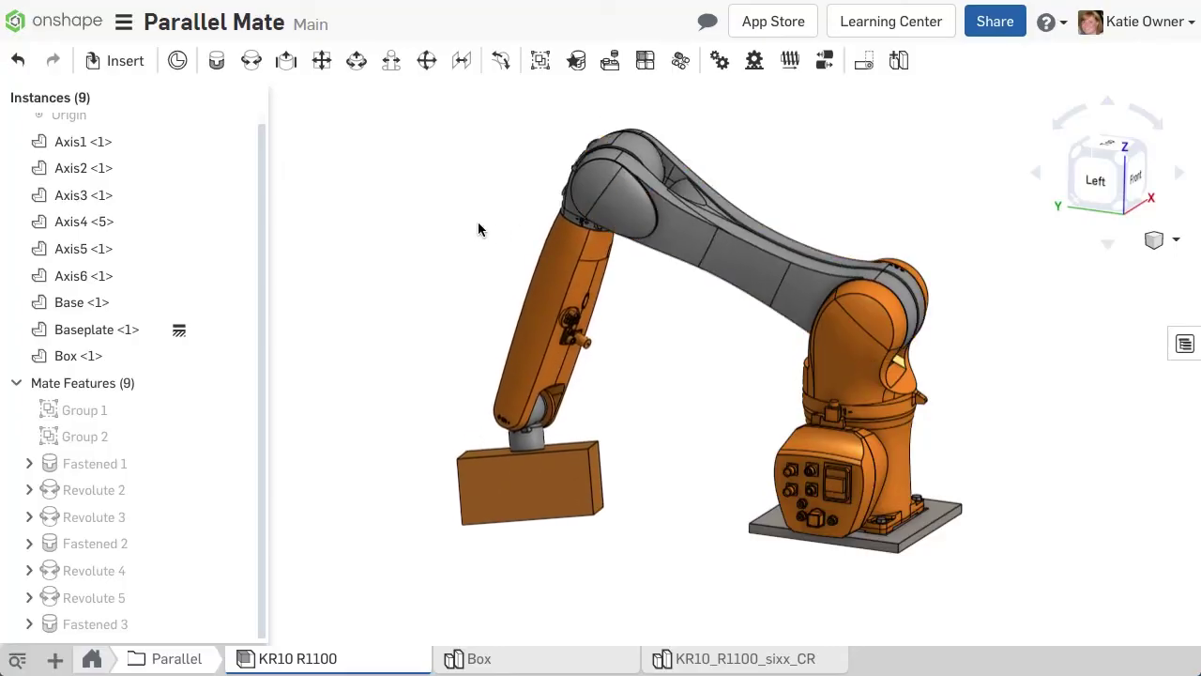
{"action": "left_click", "coordinate": [462, 61]}
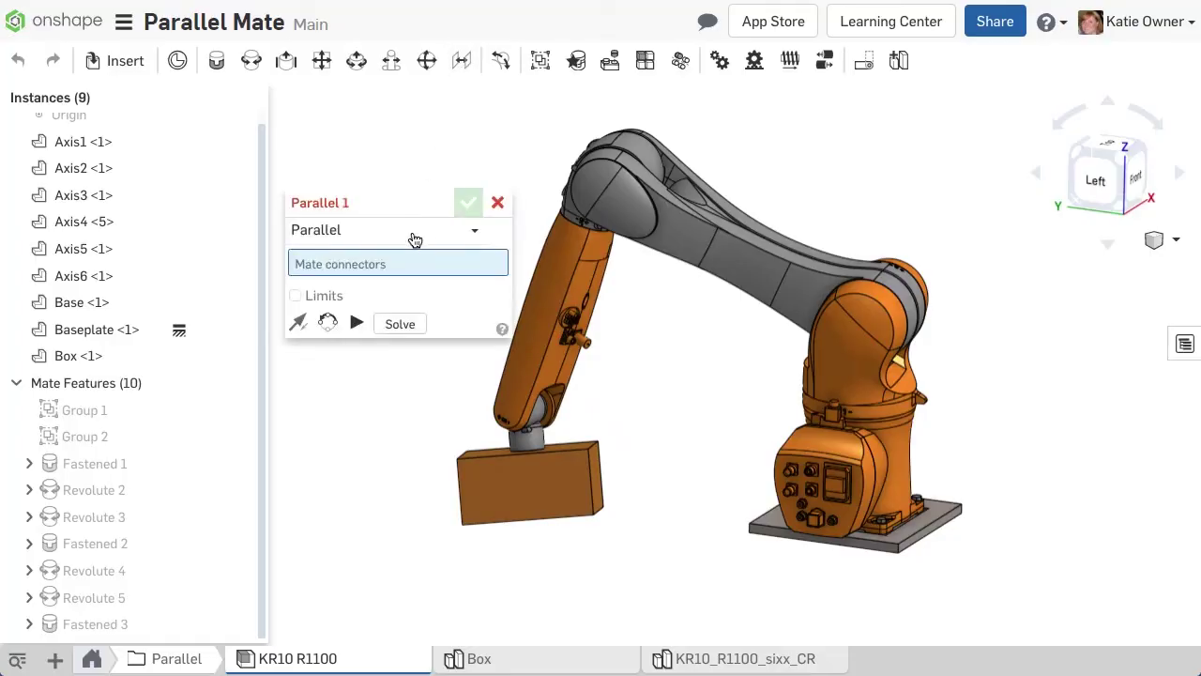
- Mate the box's connector parallel to the baseplate's connector and confirm
{"action": "right_click_drag", "start_coordinate": [575, 543], "coordinate": [572, 574]}
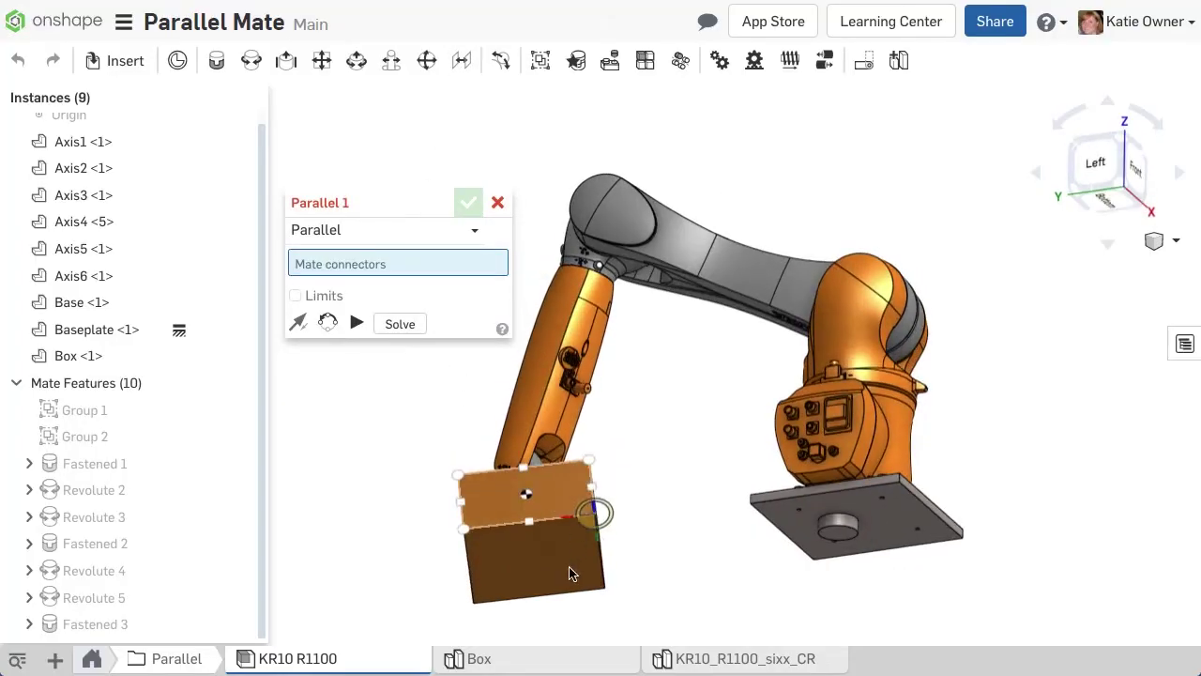
{"action": "left_click", "coordinate": [532, 564]}
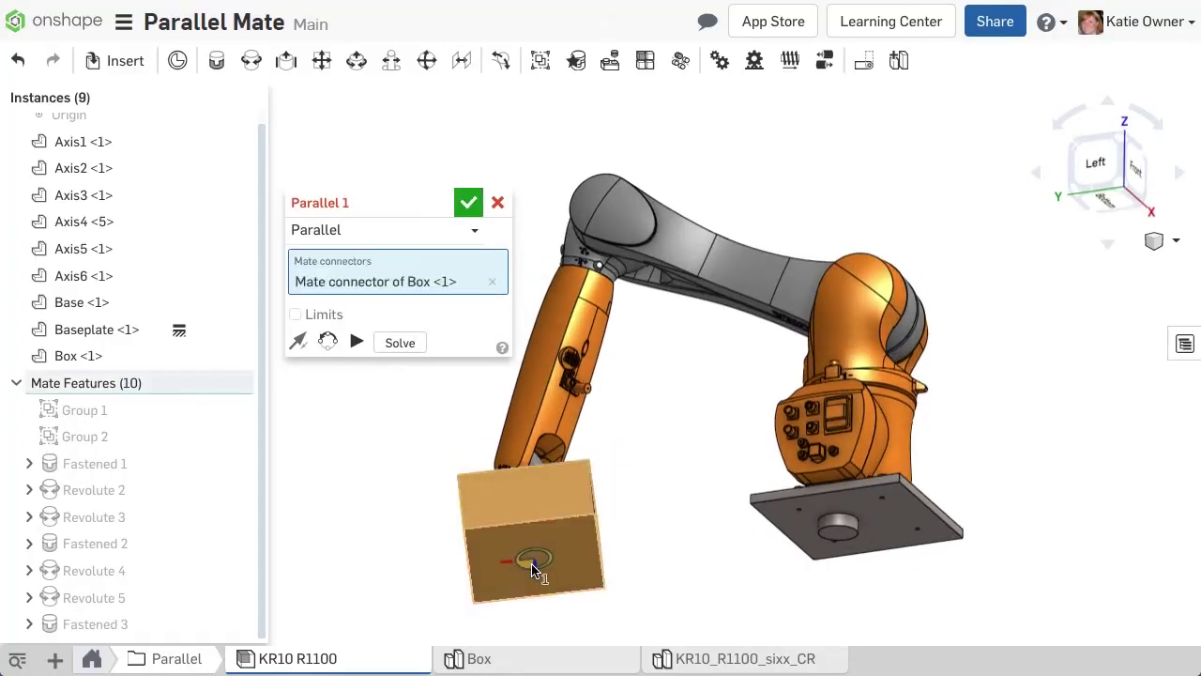
{"action": "left_click", "coordinate": [873, 528]}
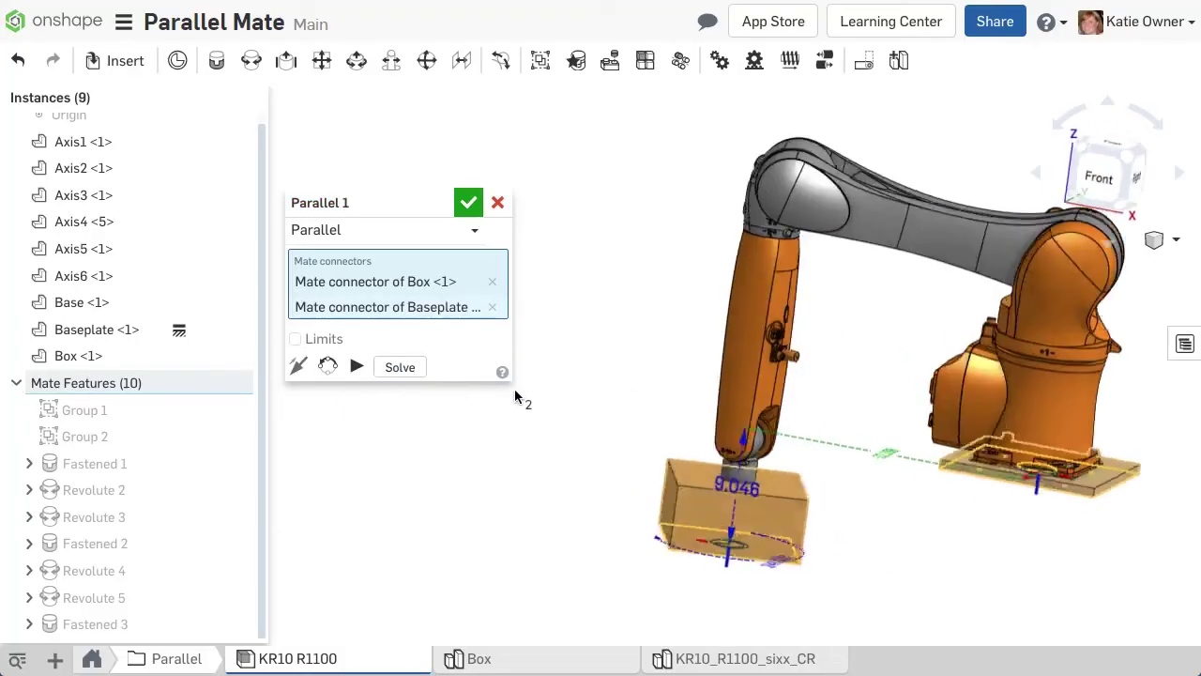
{"action": "left_click", "coordinate": [470, 203]}
- Switch to an isometric view and drag the arm links, showing the box staying level
{"action": "right_click", "coordinate": [472, 205]}
{"action": "left_click", "coordinate": [497, 294]}
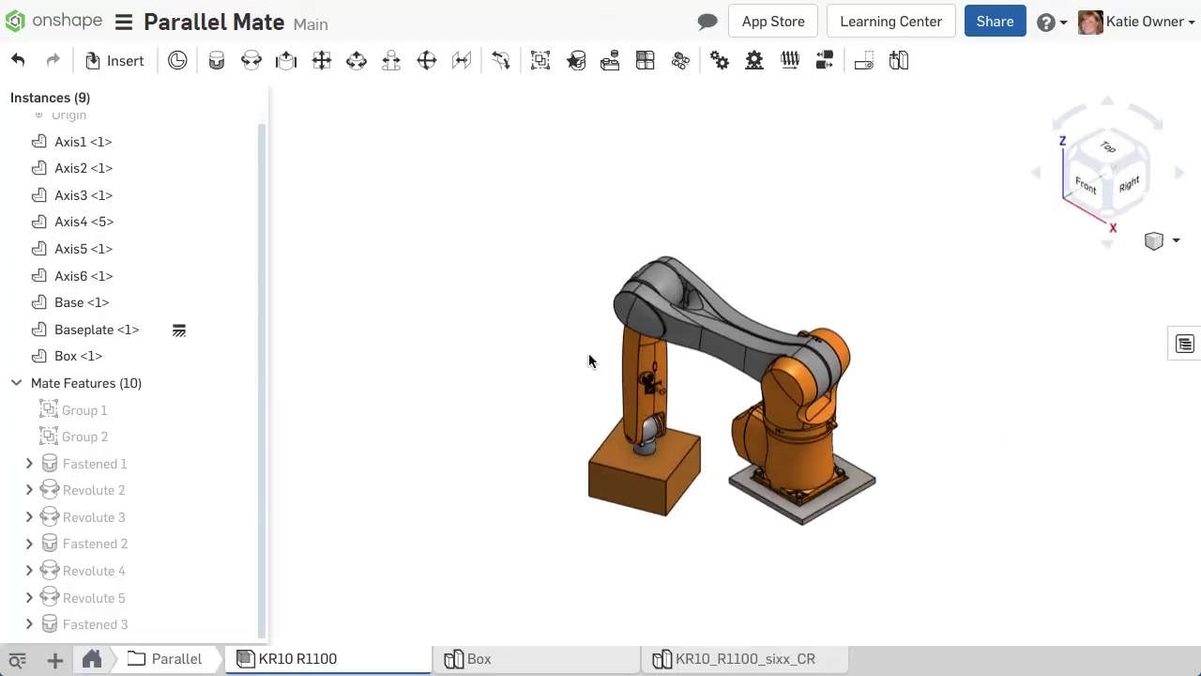
{"action": "left_click_drag", "start_coordinate": [523, 399], "coordinate": [657, 254]}
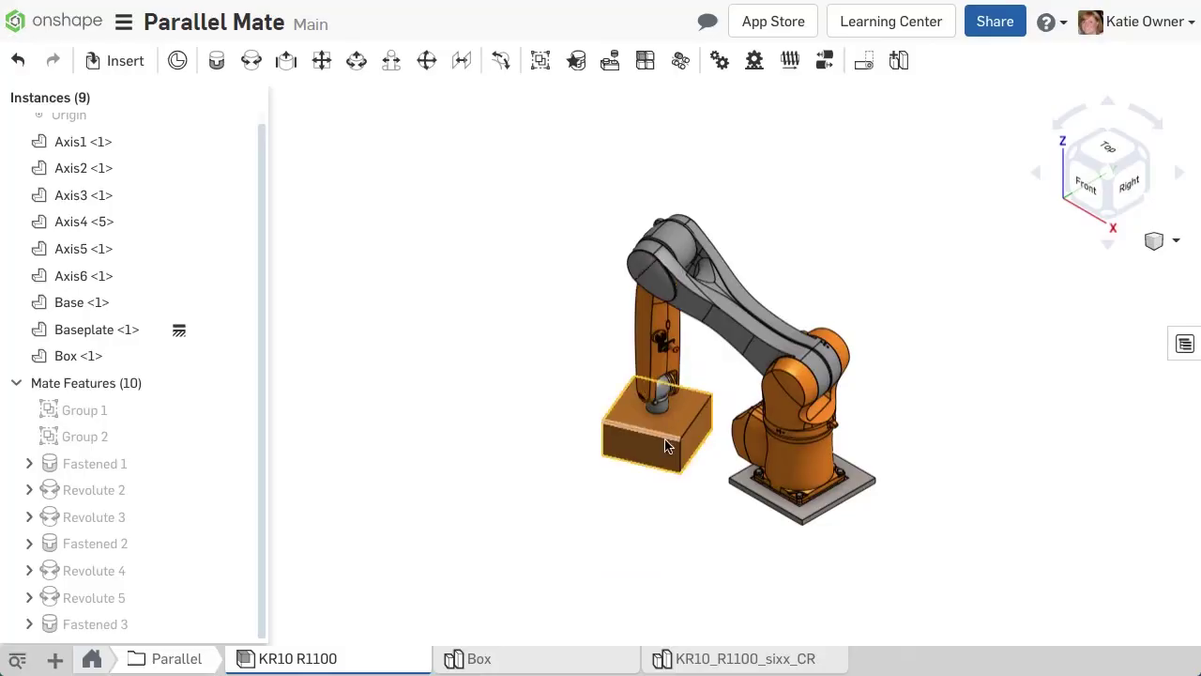
{"action": "left_click_drag", "start_coordinate": [566, 440], "coordinate": [697, 522]}
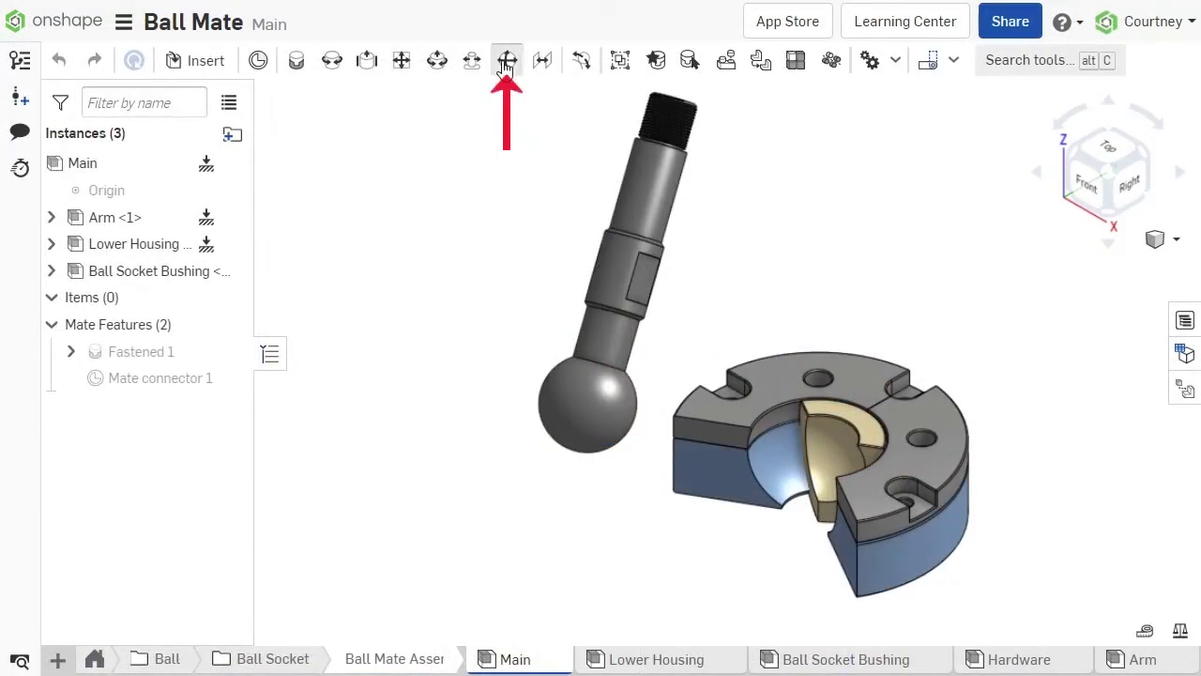
- Ball-mate the arm's ball into the bushing socket with a 30° cone limit, animate it, and accept Ball 1
{"action": "left_click", "coordinate": [507, 60]}
{"action": "left_click", "coordinate": [584, 404]}
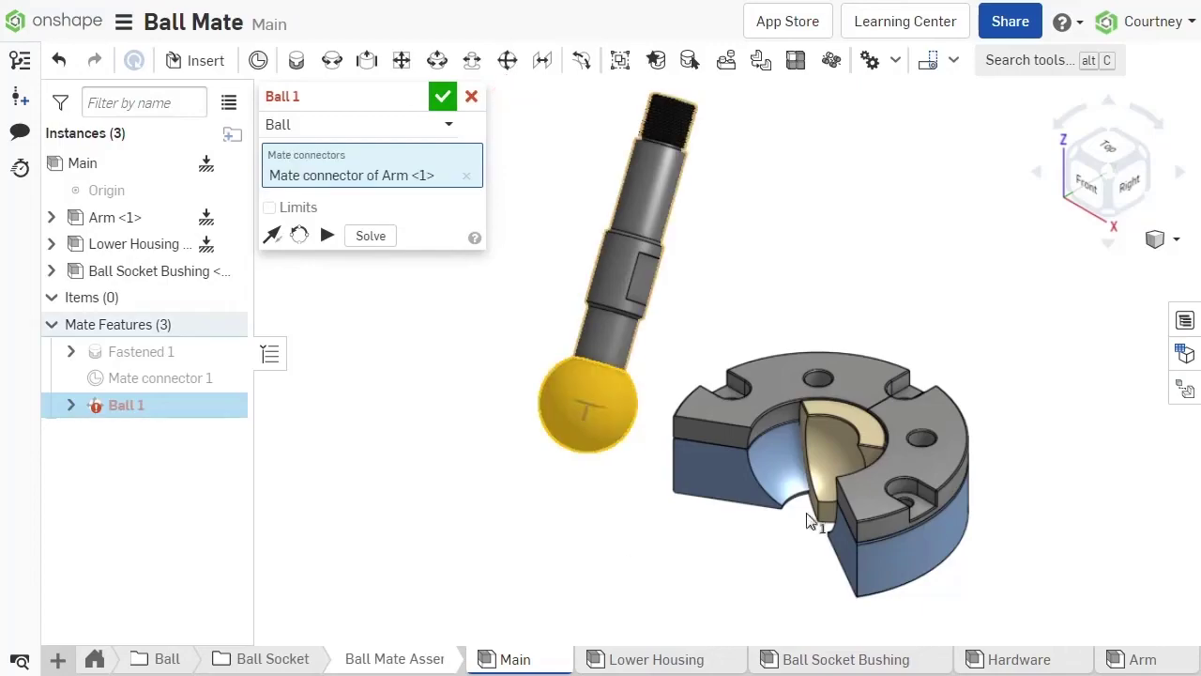
{"action": "left_click", "coordinate": [833, 456]}
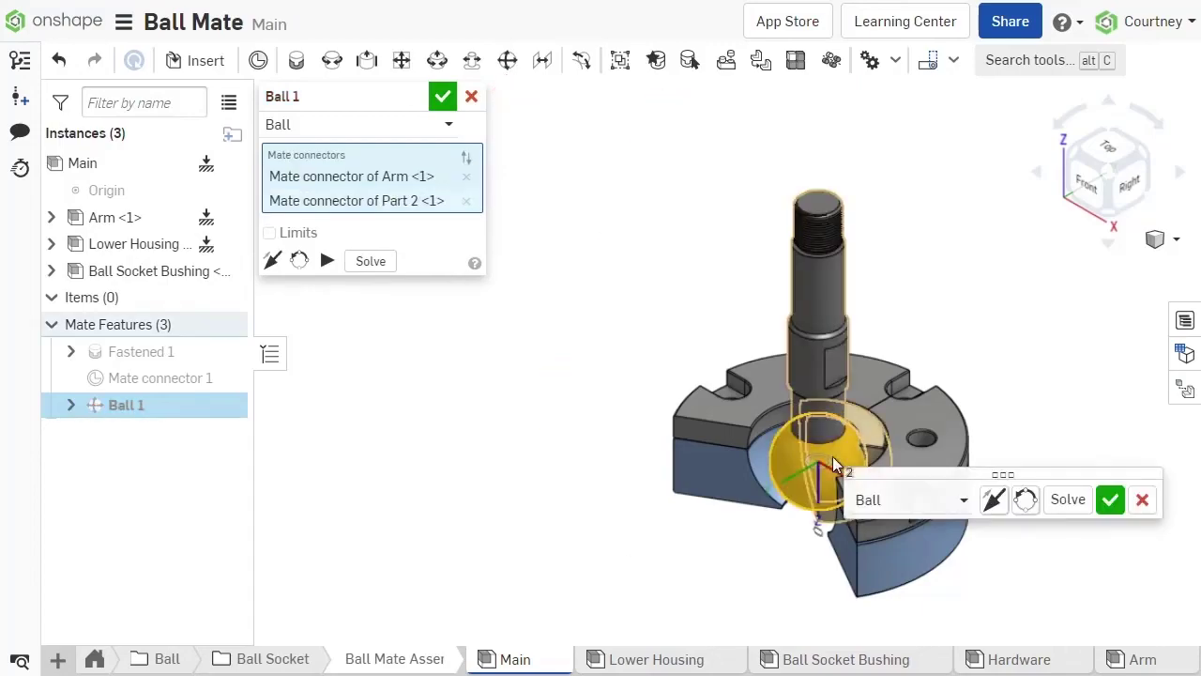
{"action": "left_click", "coordinate": [302, 234]}
{"action": "left_click", "coordinate": [327, 257]}
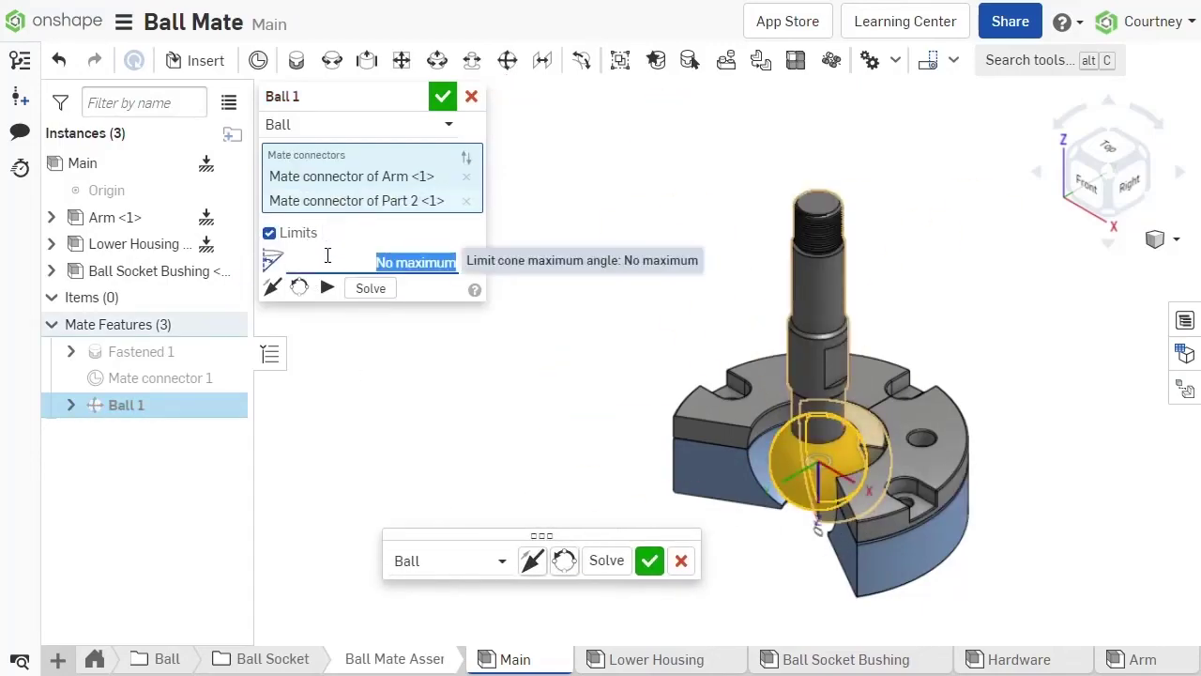
{"action": "type", "text": "30"}
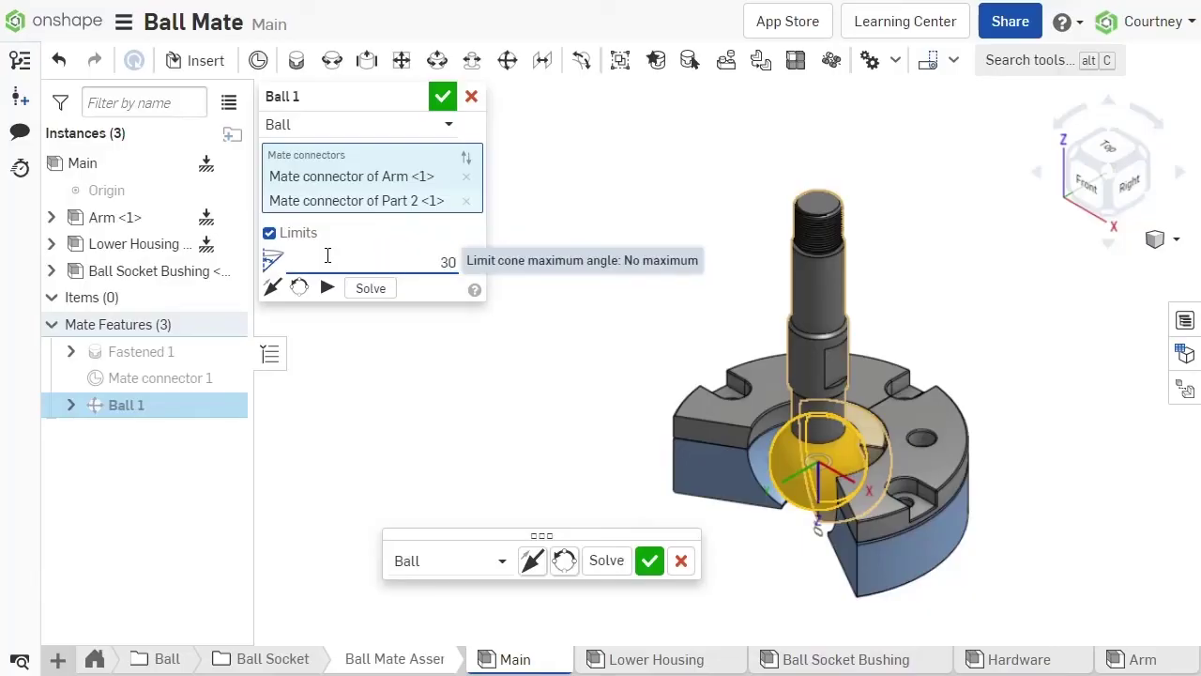
{"action": "left_click", "coordinate": [373, 249]}
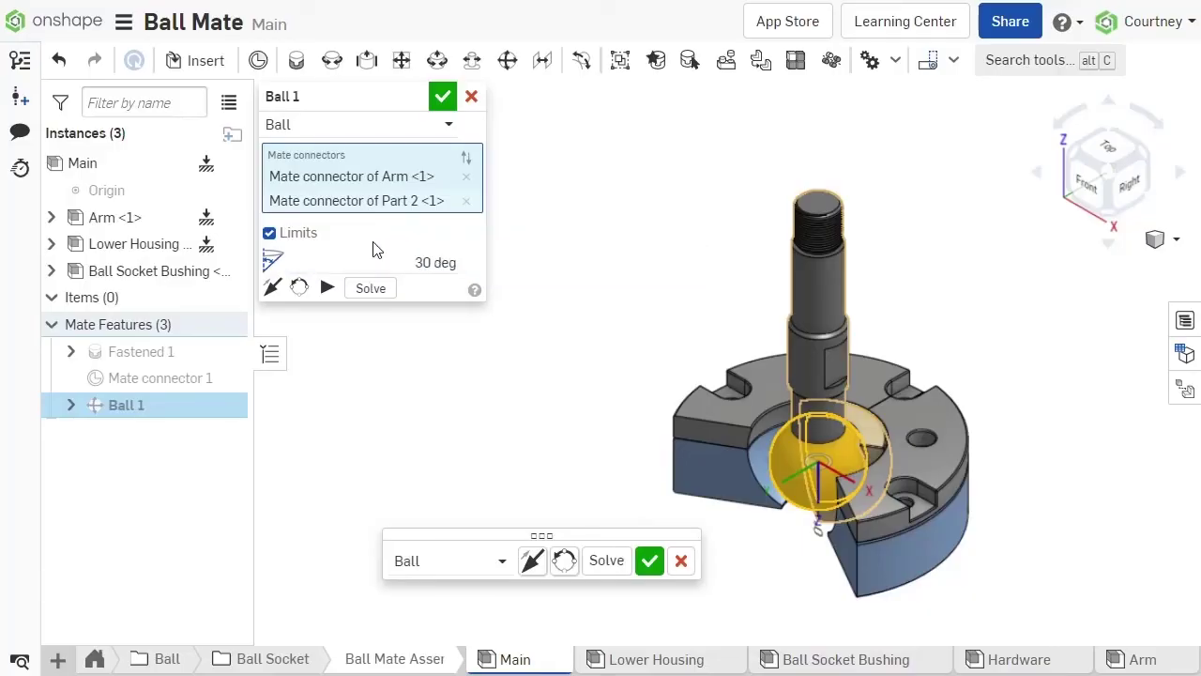
{"action": "left_click", "coordinate": [326, 289]}
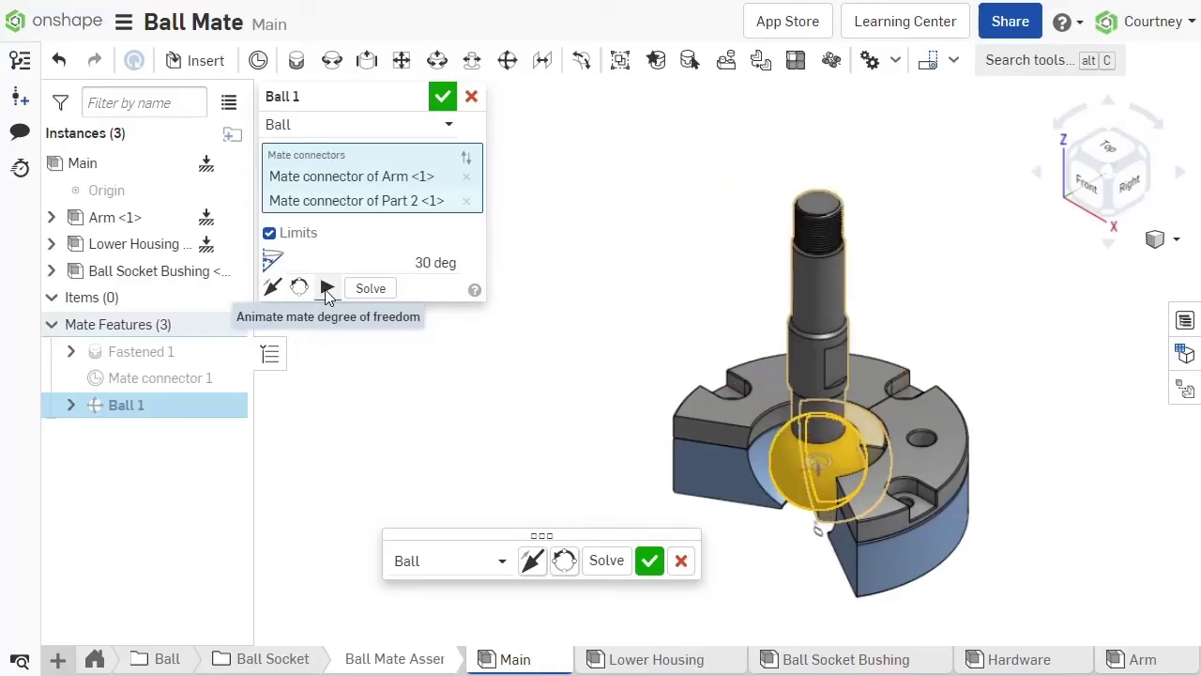
{"action": "left_click", "coordinate": [442, 97]}
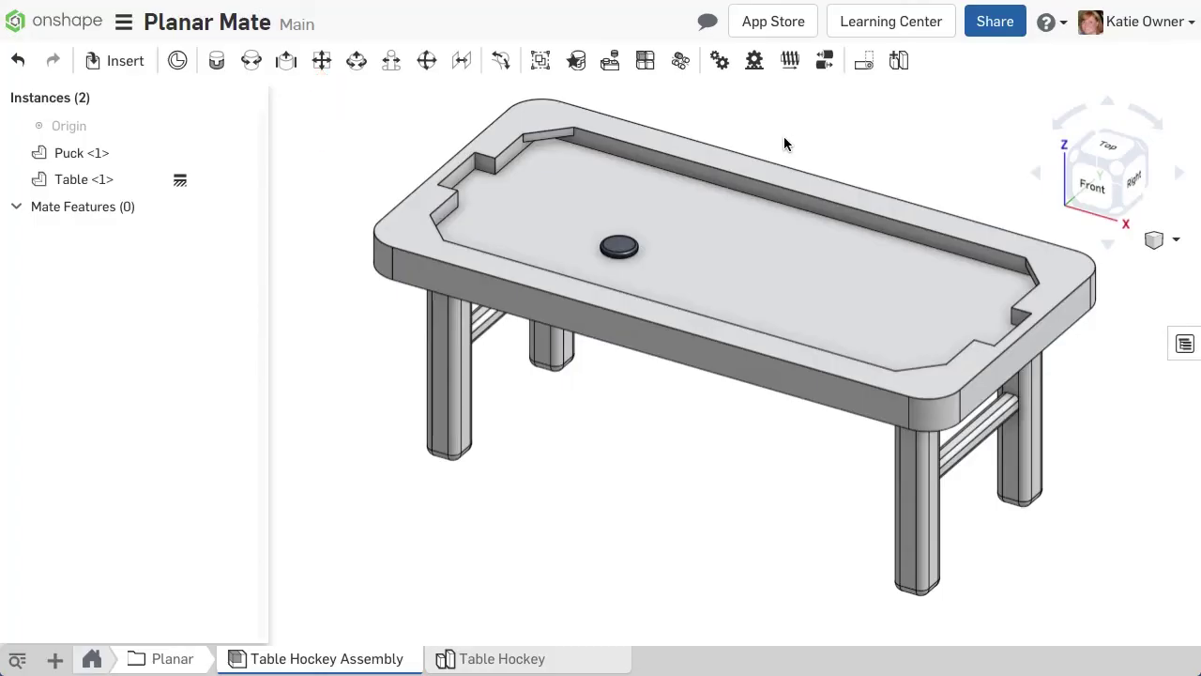
- Planar-mate the puck's connector to the table top's connector, then slide the puck across the table
{"action": "left_click", "coordinate": [322, 63]}
{"action": "left_click_drag", "start_coordinate": [587, 148], "coordinate": [233, 341]}
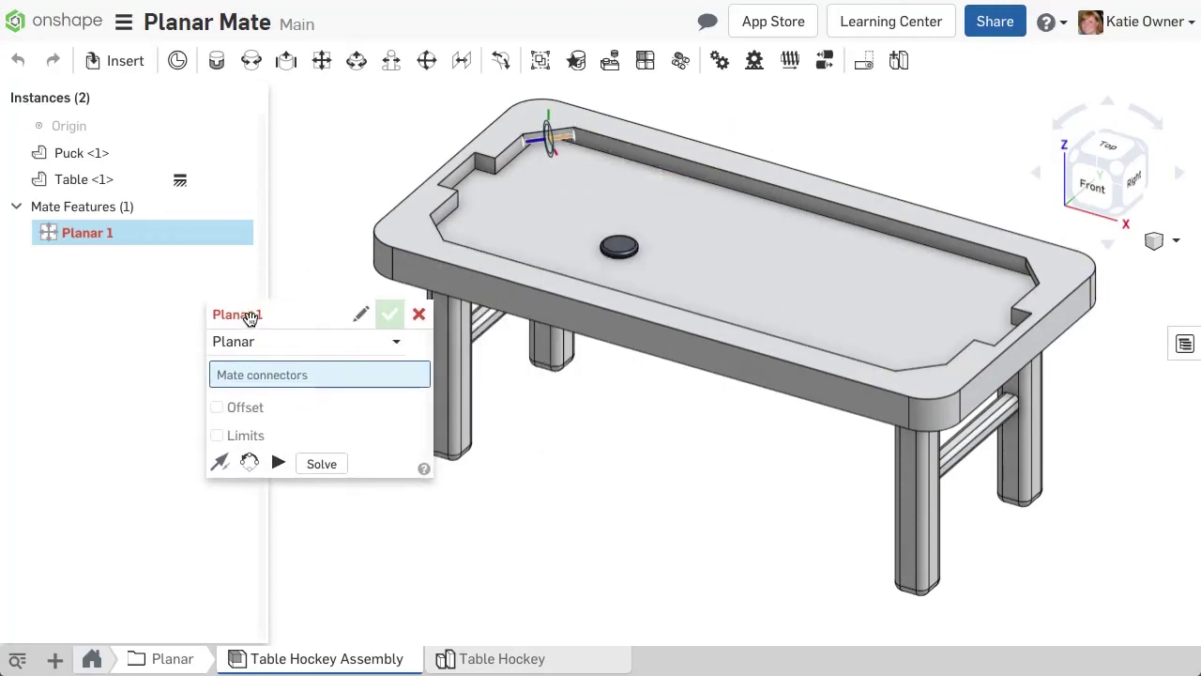
{"action": "left_click", "coordinate": [748, 273]}
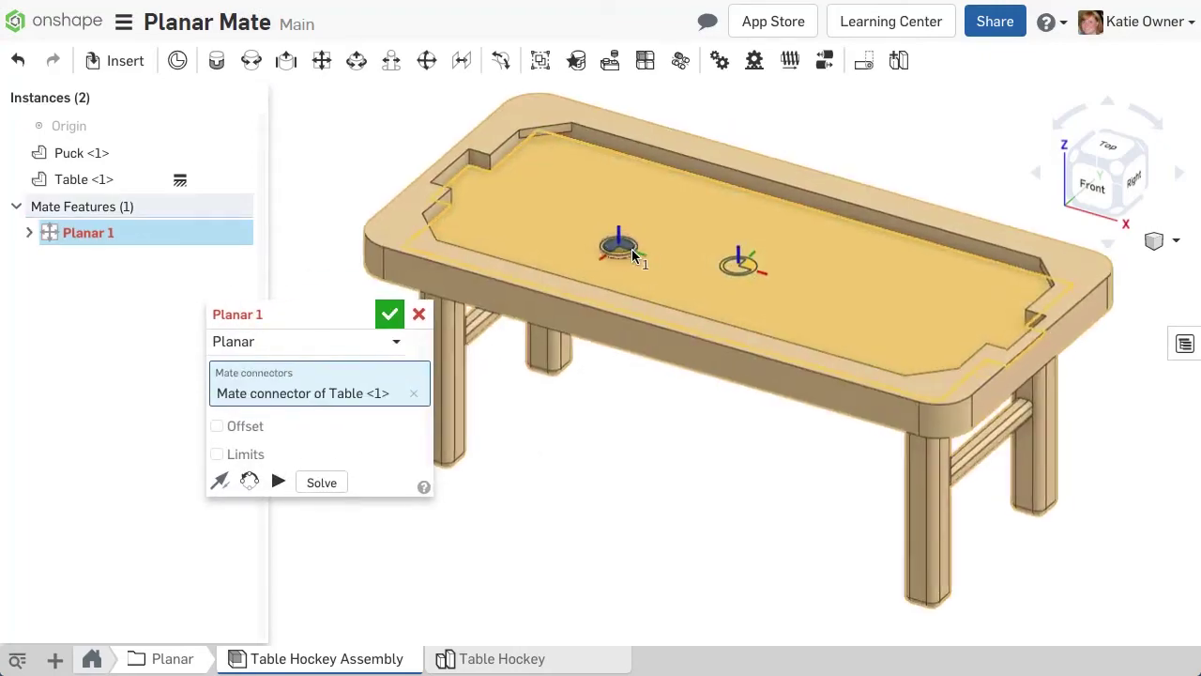
{"action": "scroll", "coordinate": [620, 239], "scroll_direction": "up", "scroll_amount": 5}
{"action": "scroll", "coordinate": [606, 228], "scroll_direction": "up", "scroll_amount": 3}
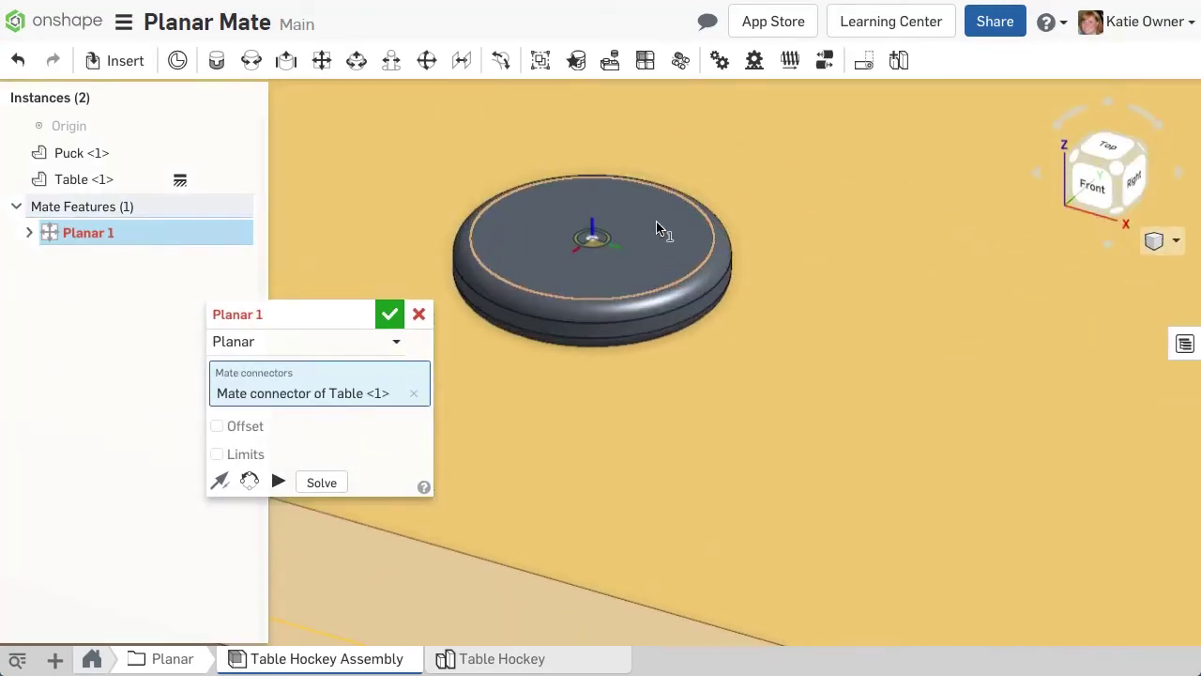
{"action": "left_click", "coordinate": [602, 241]}
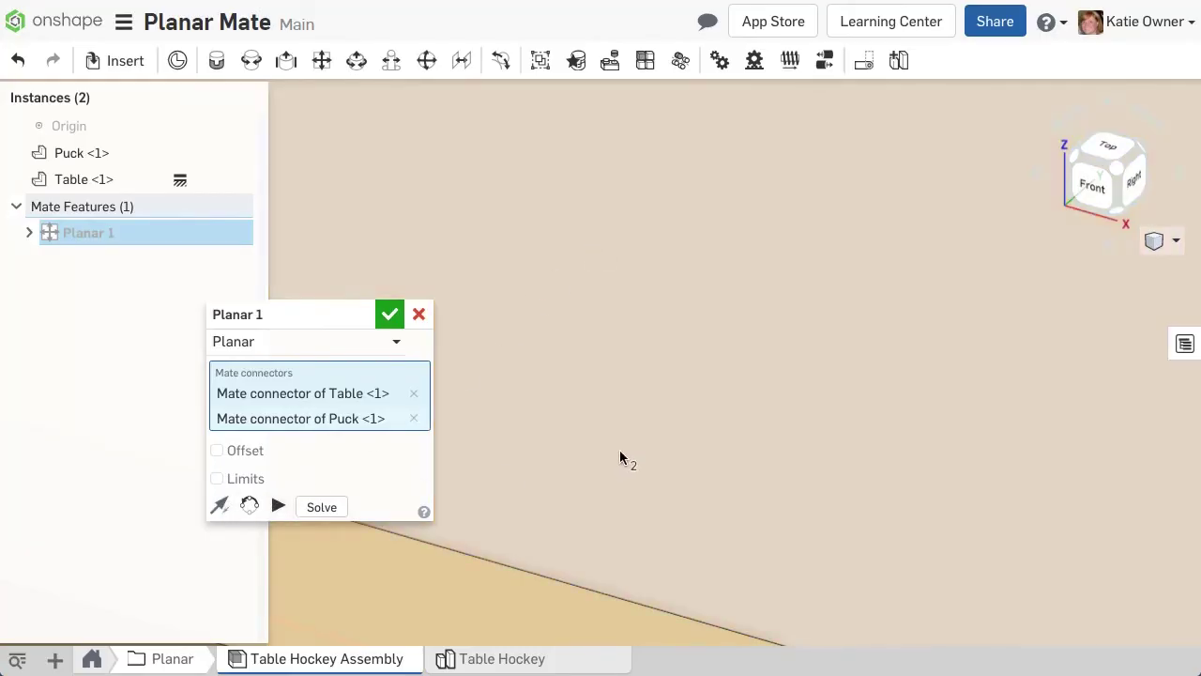
{"action": "scroll", "coordinate": [623, 448], "scroll_direction": "down", "scroll_amount": 5}
{"action": "scroll", "coordinate": [626, 448], "scroll_direction": "down", "scroll_amount": 5}
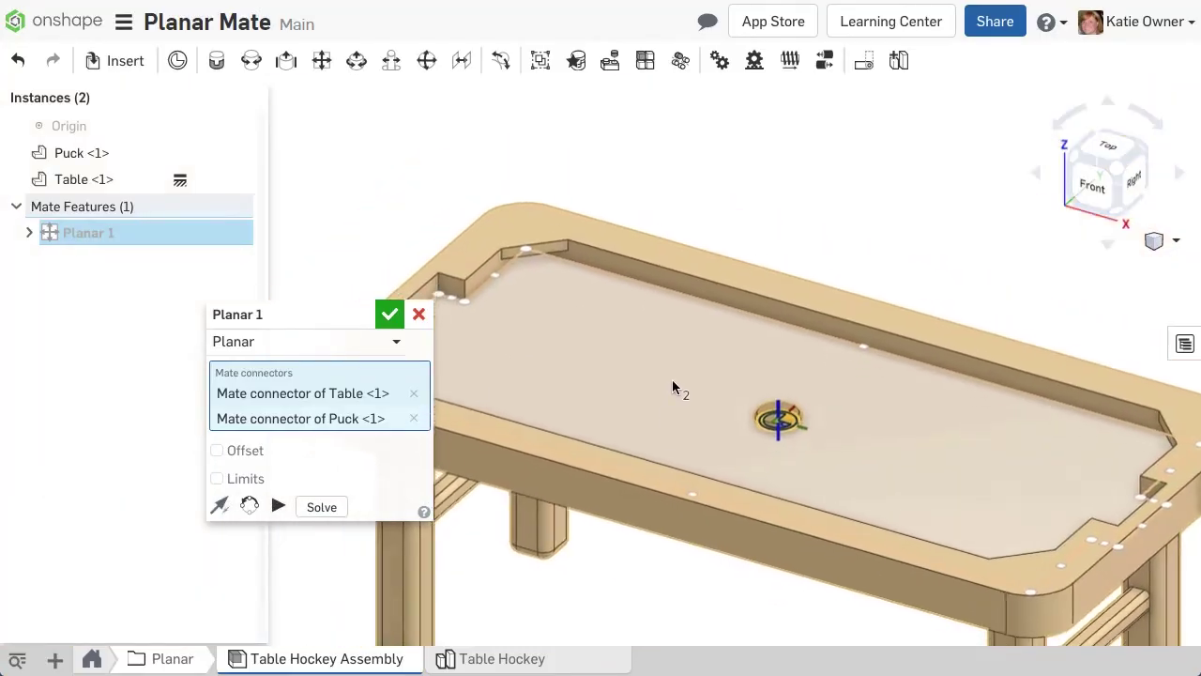
{"action": "scroll", "coordinate": [653, 291], "scroll_direction": "down", "scroll_amount": 2}
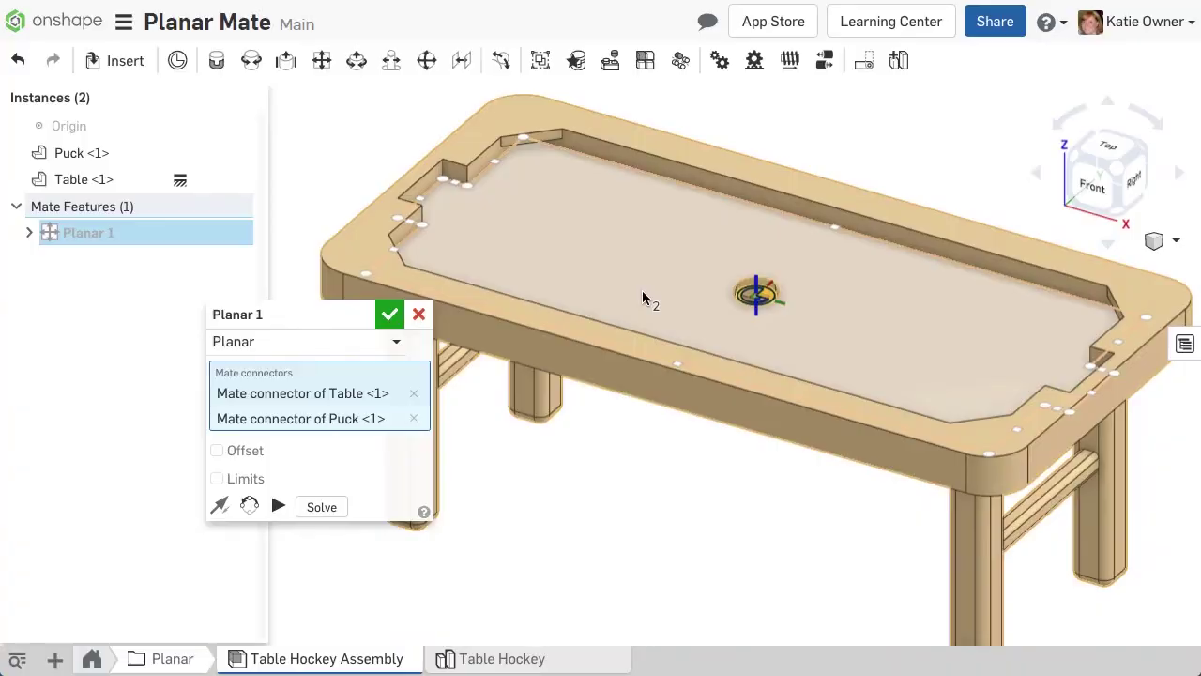
{"action": "left_click", "coordinate": [389, 317]}
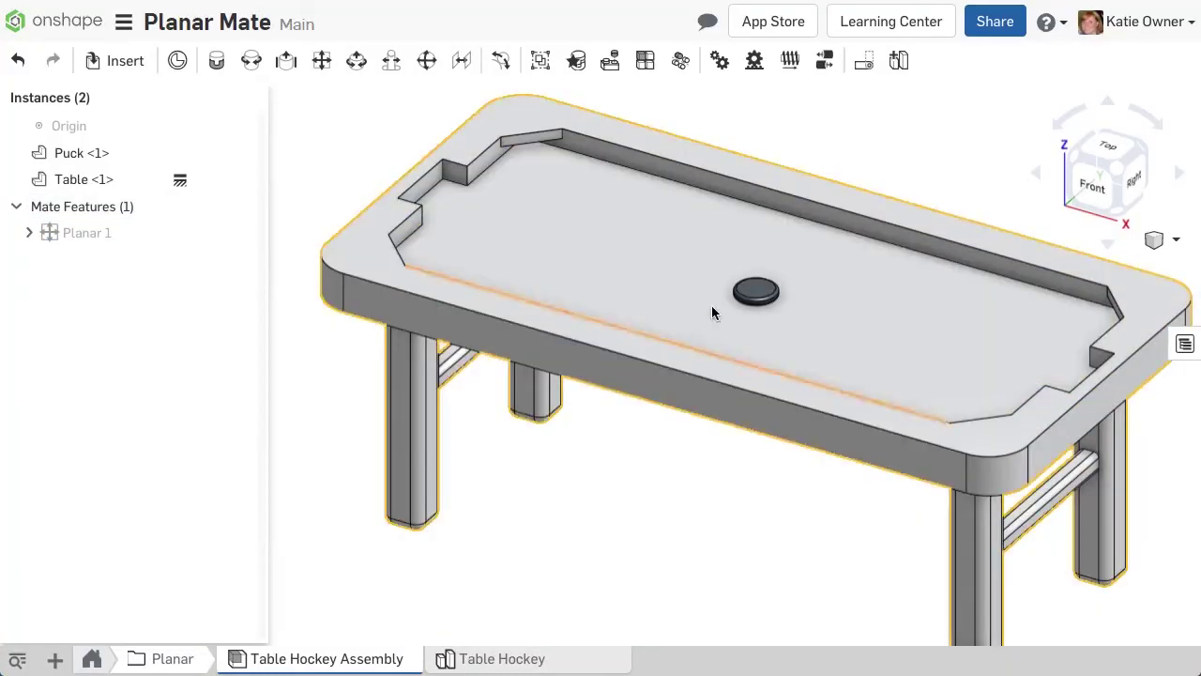
{"action": "left_click_drag", "start_coordinate": [823, 313], "coordinate": [793, 340]}
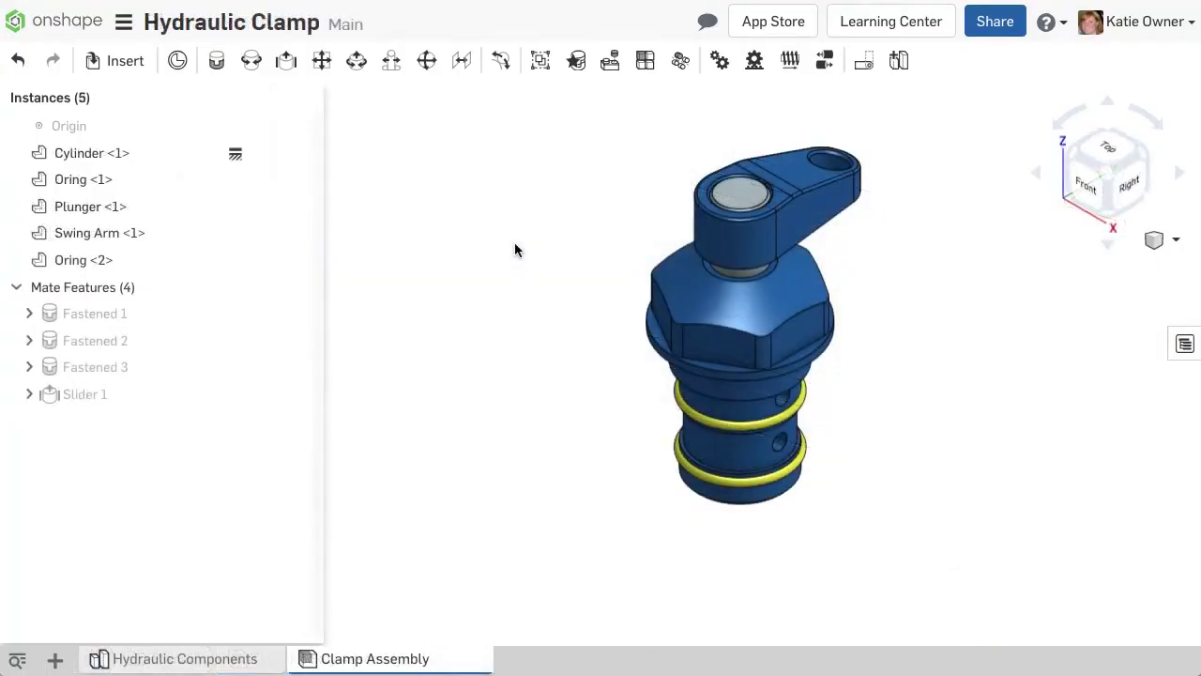
- Change the Slider 1 mate's type to Cylindrical, animate it, and accept the change
{"action": "right_click", "coordinate": [209, 392]}
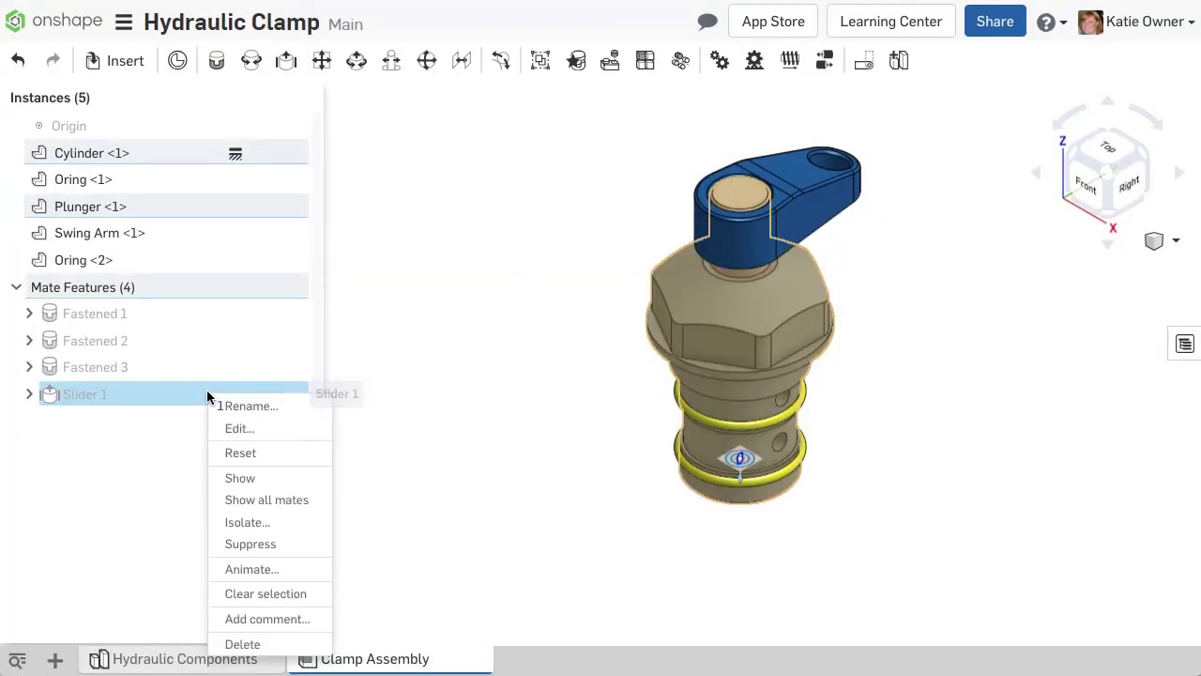
{"action": "left_click", "coordinate": [303, 434]}
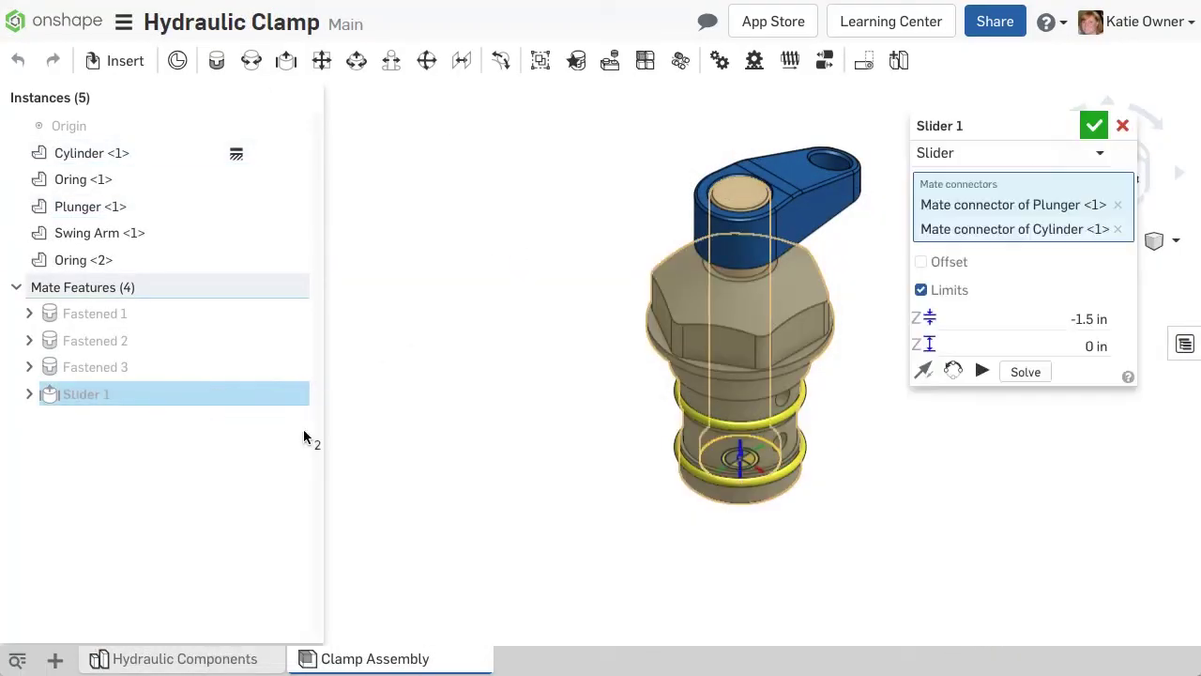
{"action": "left_click", "coordinate": [939, 153]}
{"action": "left_click", "coordinate": [1004, 215]}
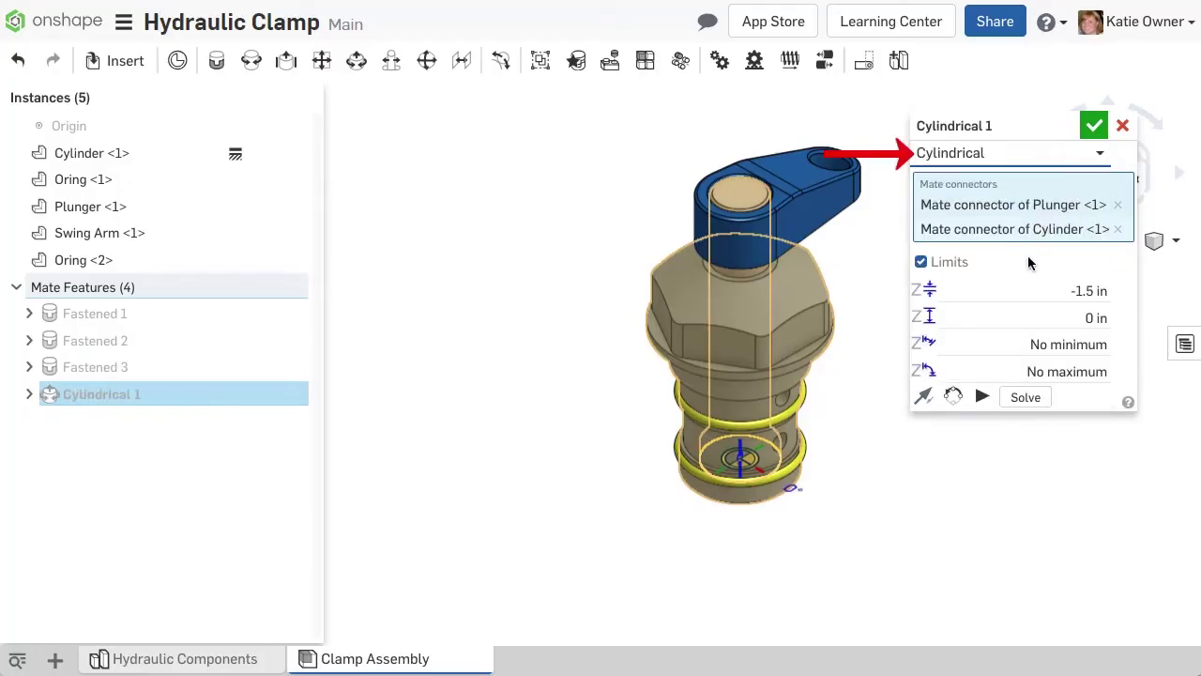
{"action": "left_click", "coordinate": [982, 397]}
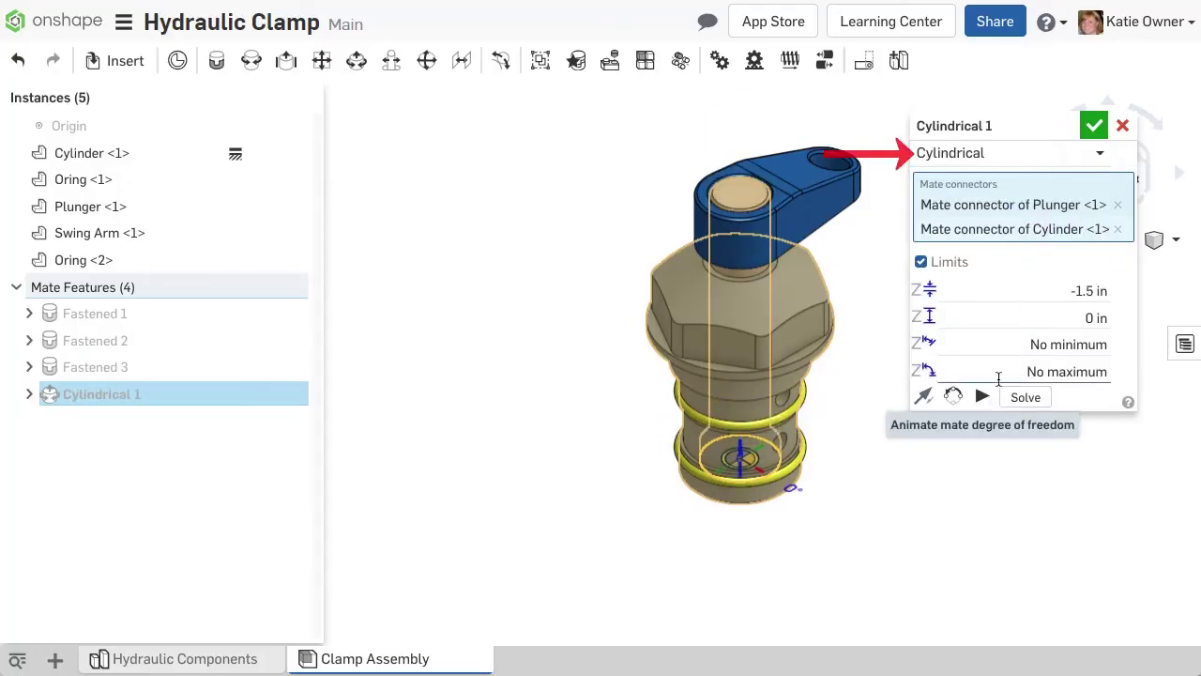
{"action": "left_click", "coordinate": [1096, 129]}
- Raise the plunger along its axis and rotate the swing arm about 77 degrees
{"action": "left_click", "coordinate": [739, 192]}
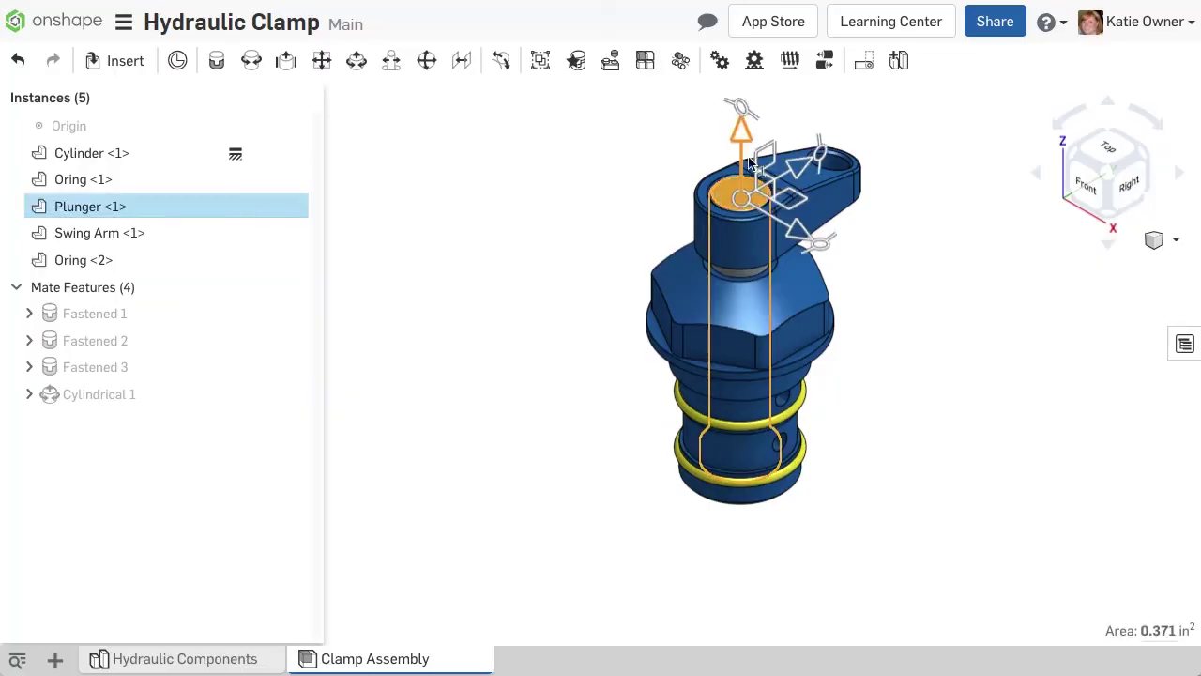
{"action": "left_click_drag", "start_coordinate": [738, 126], "coordinate": [738, 111]}
{"action": "left_click_drag", "start_coordinate": [827, 213], "coordinate": [671, 218]}
{"action": "left_click", "coordinate": [1074, 319]}
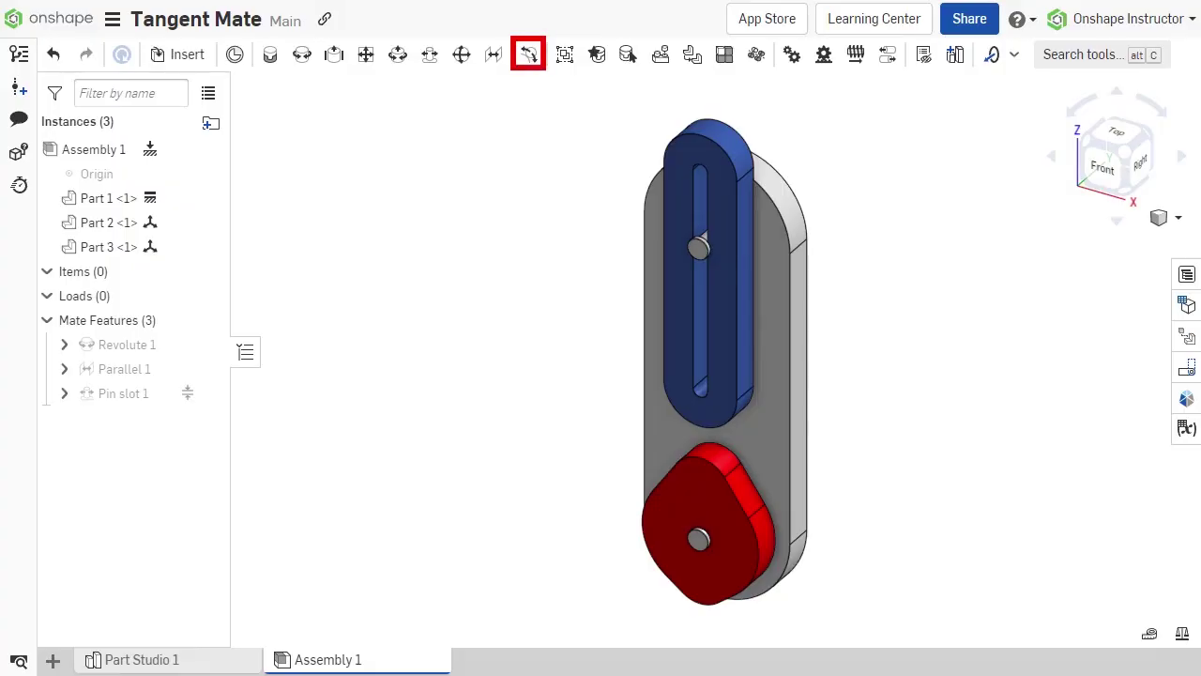
- Tangent-mate the blue slotted part's curved face to the red cam's edge face, then turn the cam
{"action": "left_click", "coordinate": [530, 57]}
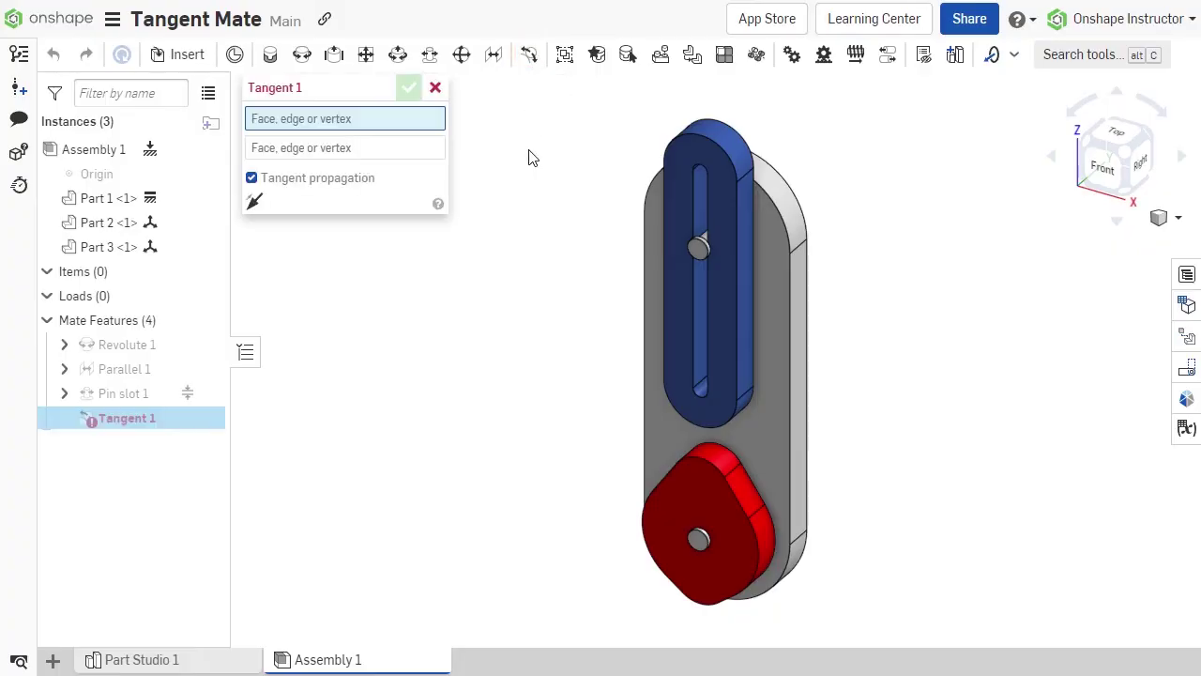
{"action": "scroll", "coordinate": [716, 423], "scroll_direction": "up", "scroll_amount": 5}
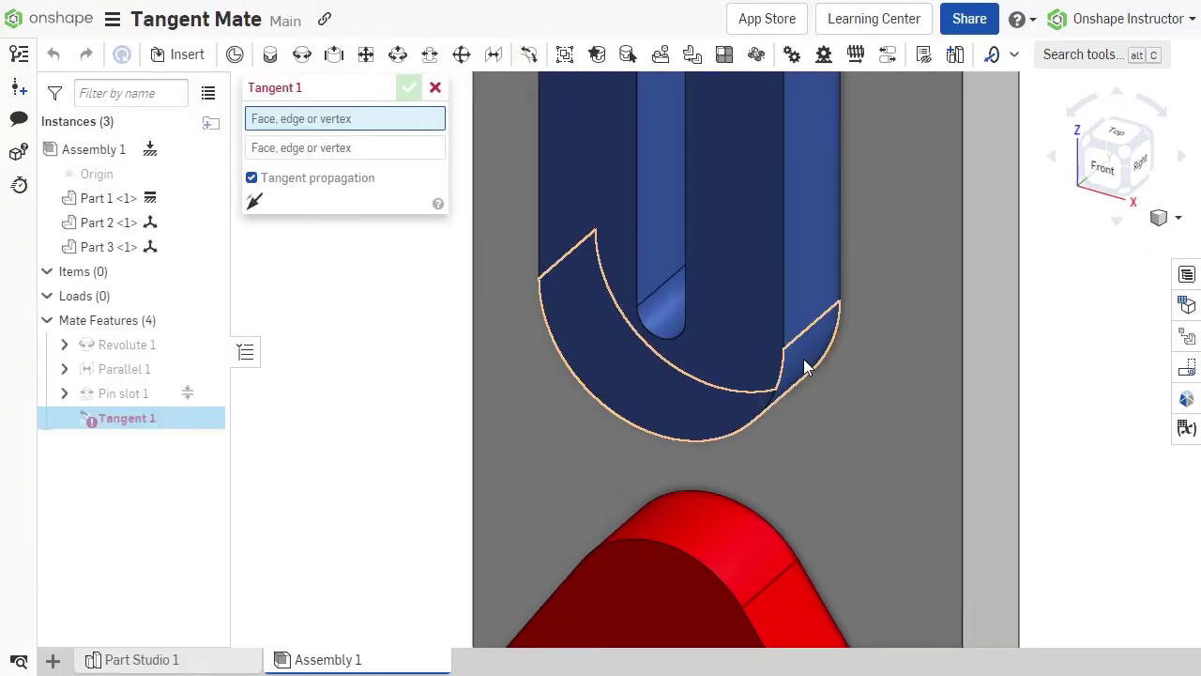
{"action": "left_click", "coordinate": [805, 367]}
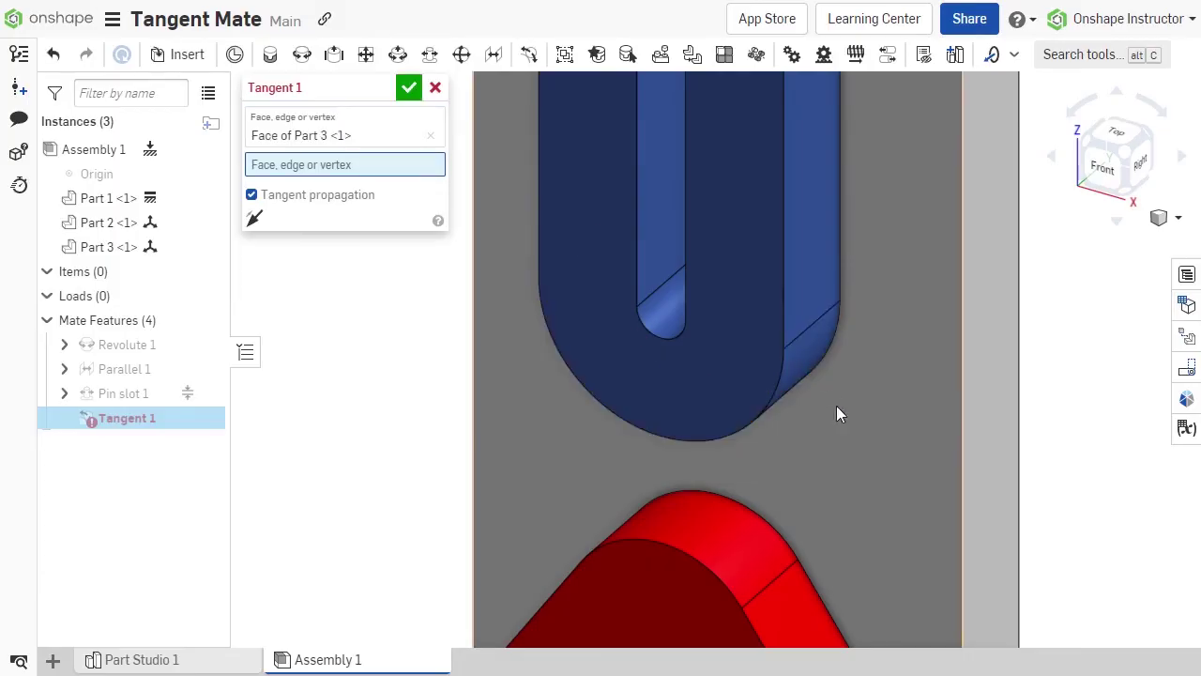
{"action": "middle_click_drag", "start_coordinate": [883, 479], "coordinate": [894, 353]}
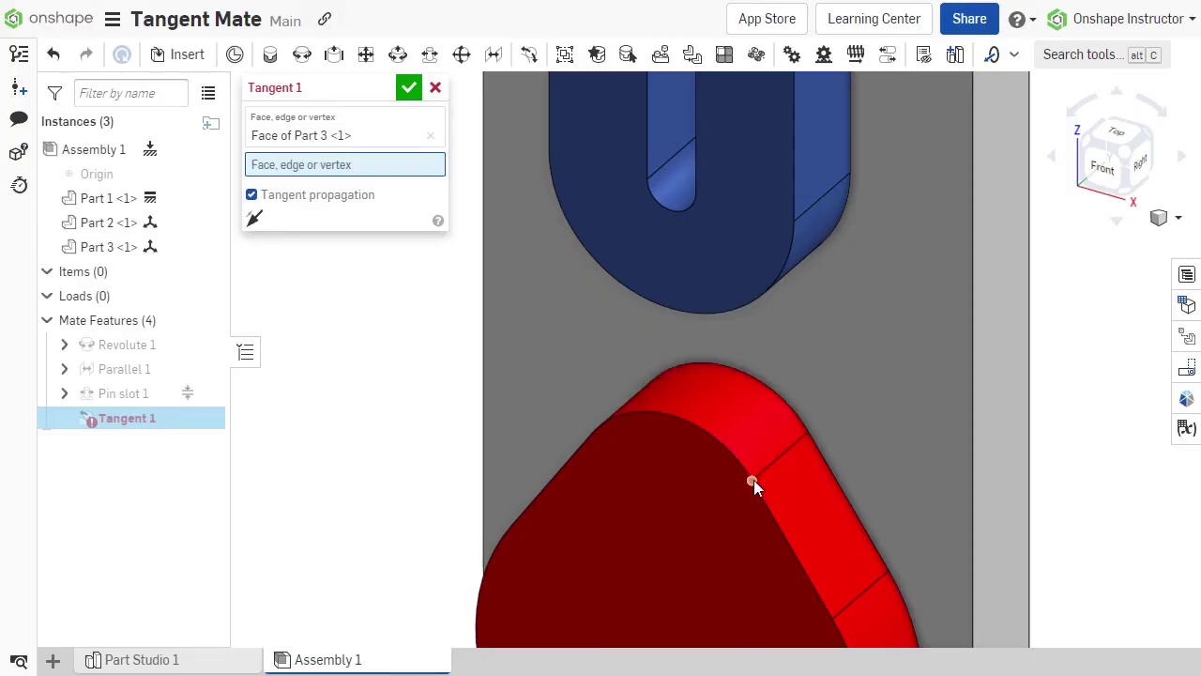
{"action": "left_click", "coordinate": [753, 429]}
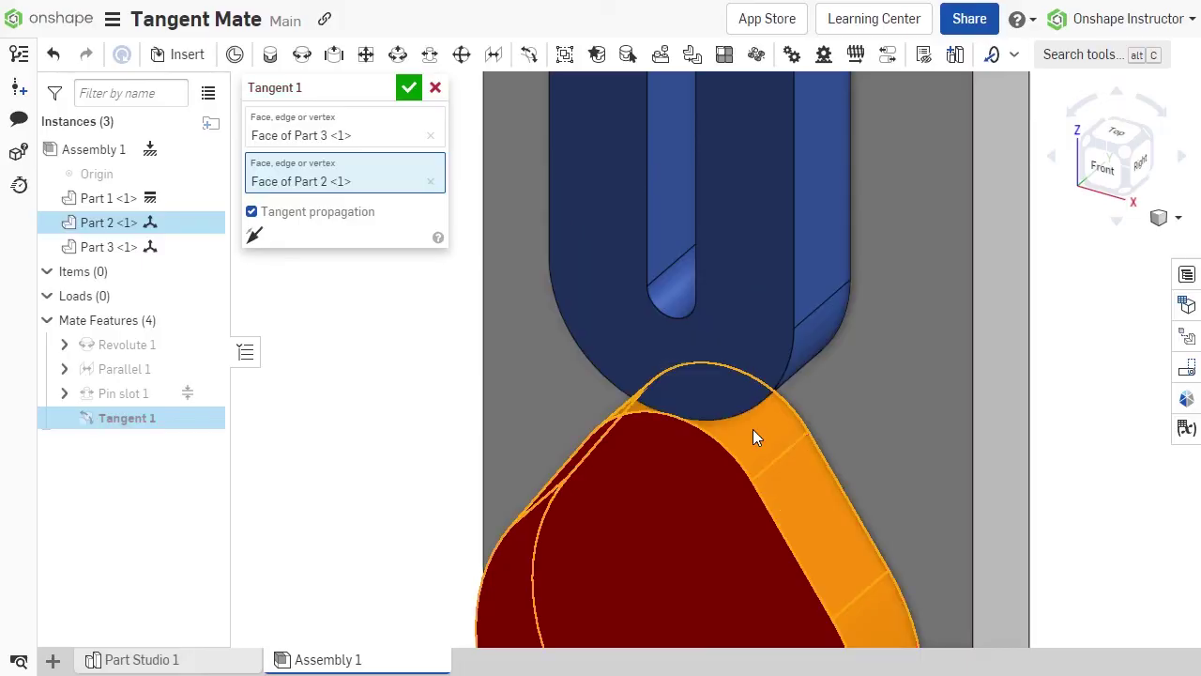
{"action": "left_click", "coordinate": [410, 89]}
{"action": "key", "text": "f"}
{"action": "mouse_move", "coordinate": [676, 477]}
{"action": "left_mouse_down"}
{"action": "mouse_move", "coordinate": [717, 565]}
{"action": "mouse_move", "coordinate": [670, 494]}
{"action": "left_mouse_up"}
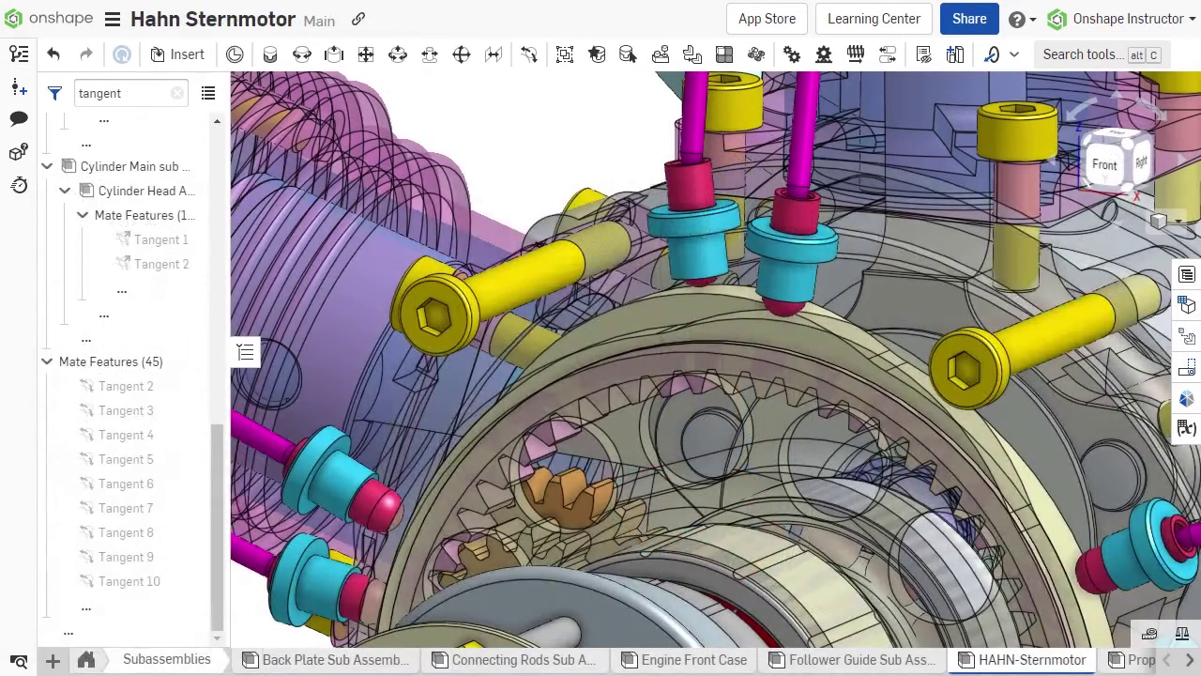
- Pick the Stoessel follower's tip face and the Nockenscheibe (3) cam face for a new tangent mate
{"action": "mouse_move", "coordinate": [696, 185]}
{"action": "left_mouse_down"}
{"action": "mouse_move", "coordinate": [693, 157]}
{"action": "mouse_move", "coordinate": [706, 197]}
{"action": "mouse_move", "coordinate": [707, 175]}
{"action": "left_mouse_up"}
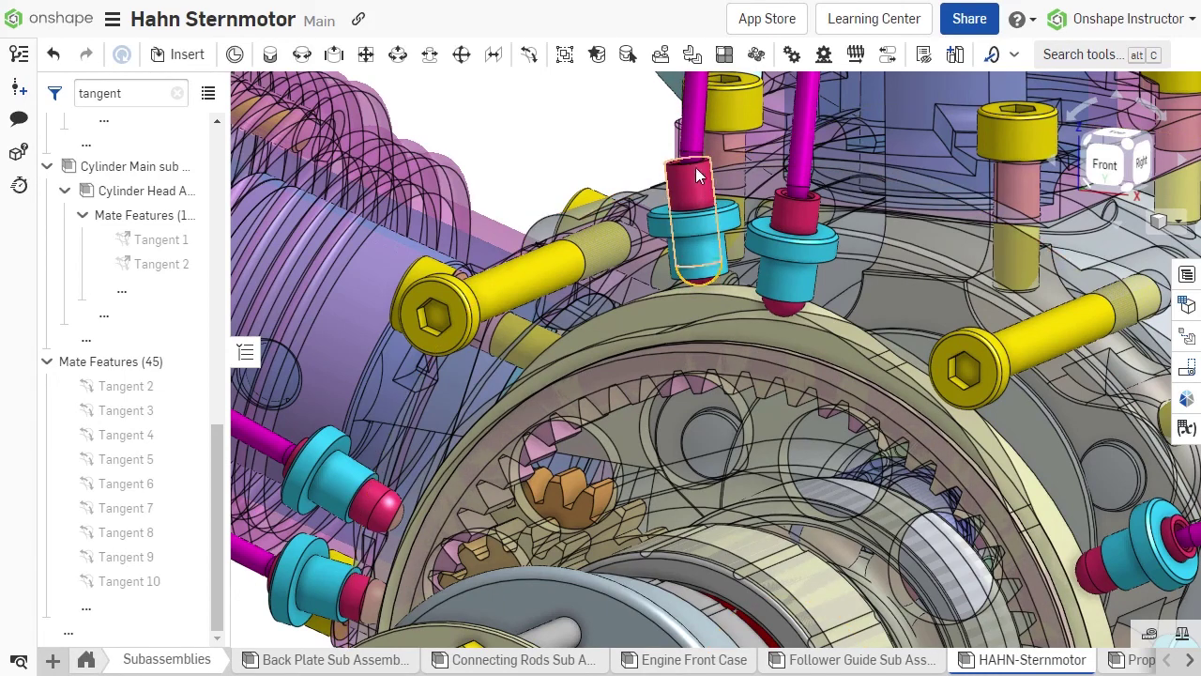
{"action": "left_click", "coordinate": [530, 54]}
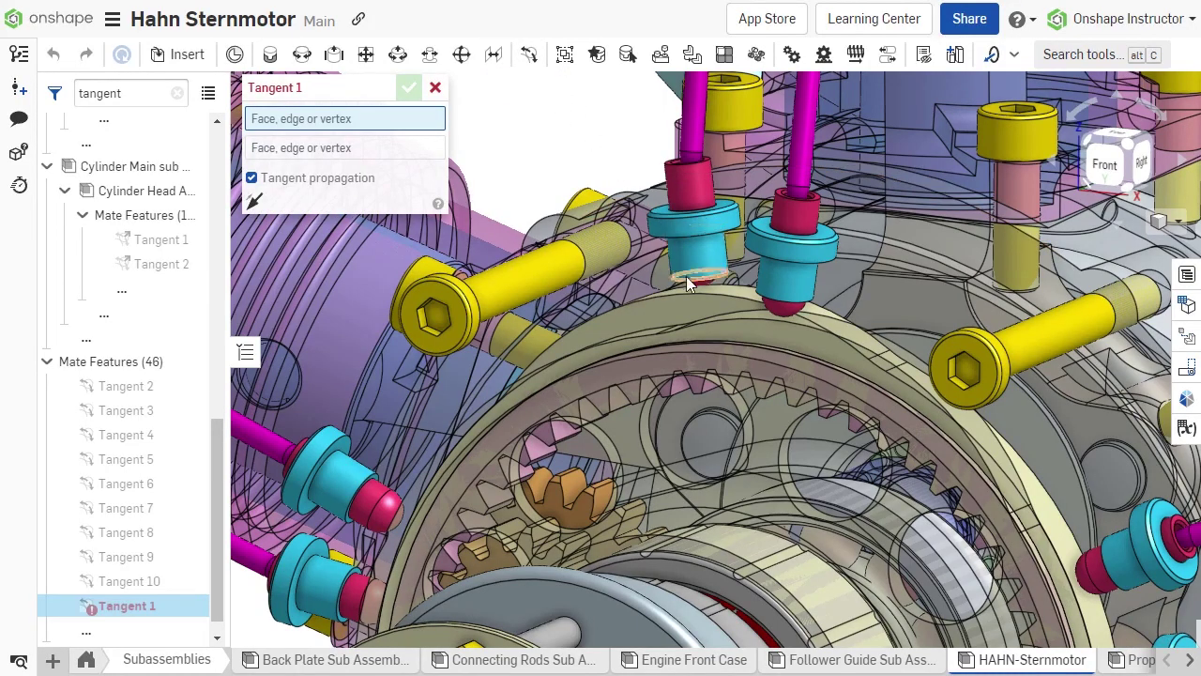
{"action": "scroll", "coordinate": [686, 276], "scroll_direction": "up", "scroll_amount": 4}
{"action": "left_click", "coordinate": [738, 293]}
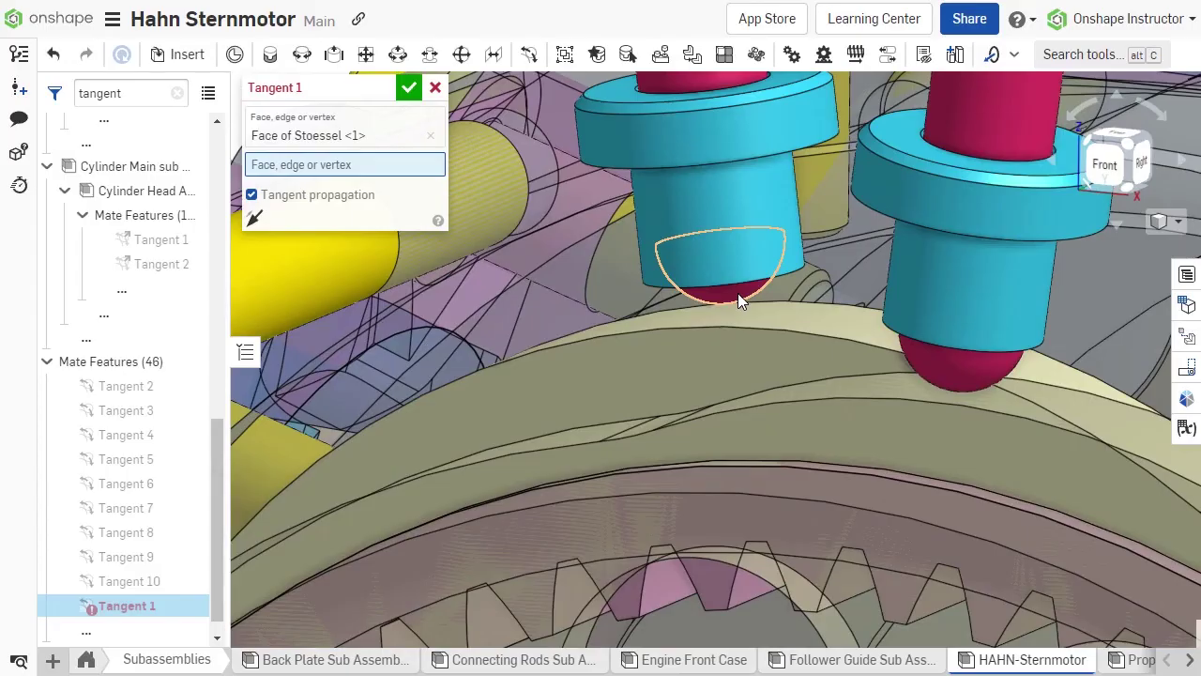
{"action": "left_click", "coordinate": [795, 329]}
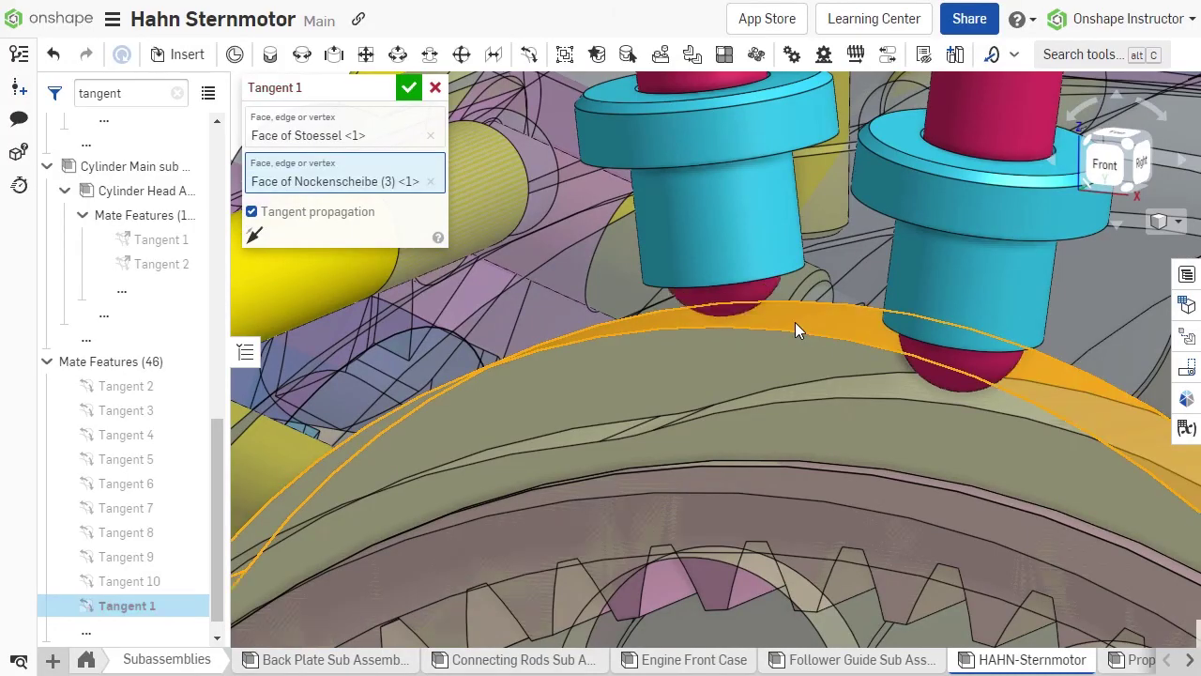
{"action": "scroll", "coordinate": [793, 320], "scroll_direction": "down", "scroll_amount": 5}
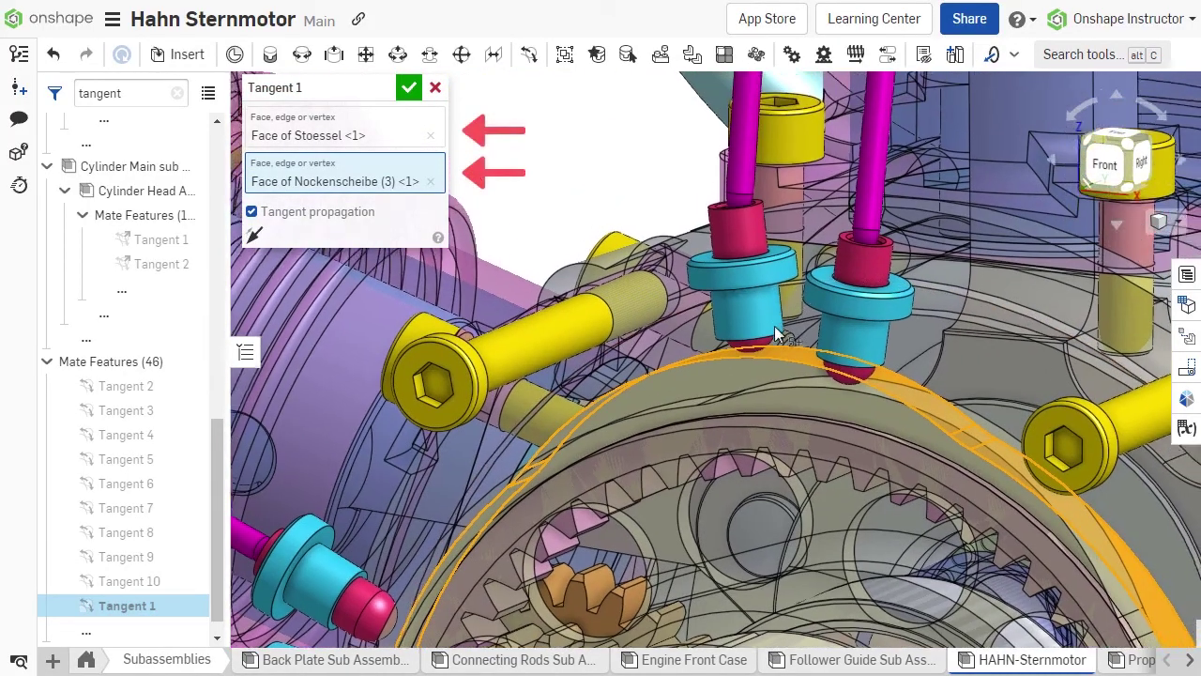
{"action": "middle_click_drag", "start_coordinate": [775, 326], "coordinate": [740, 372]}
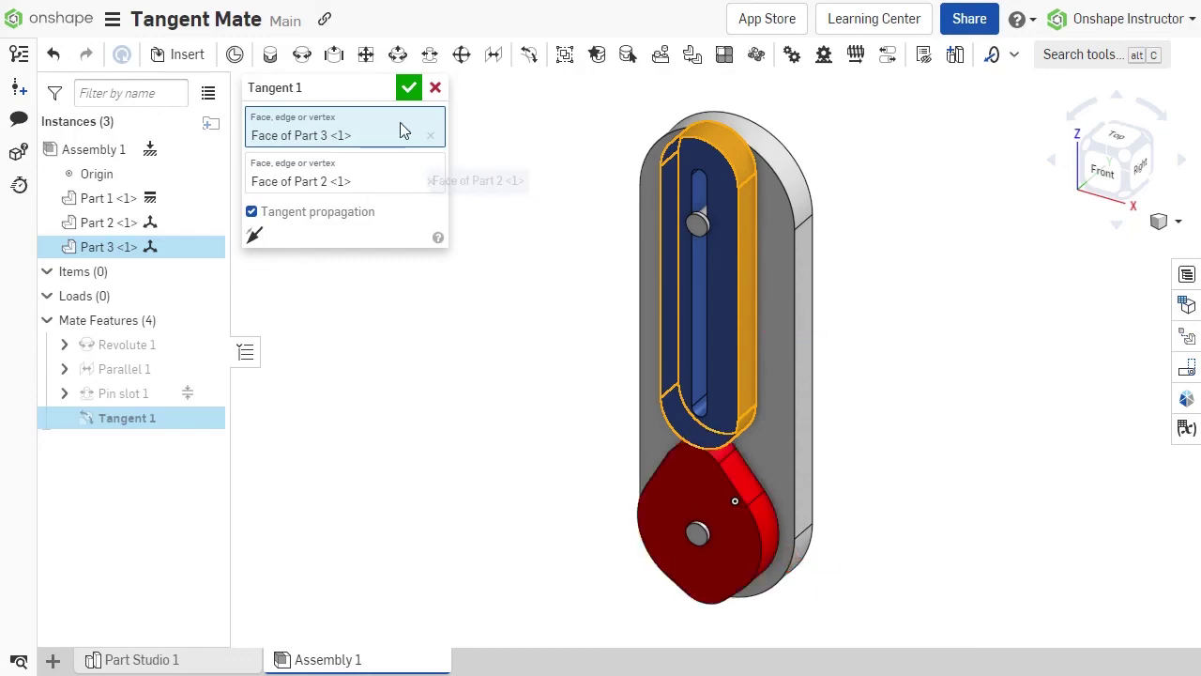
- Commit the tangent mate and play a looping animation of Revolute 1's cam rotation
{"action": "key", "text": "Return"}
{"action": "right_click", "coordinate": [146, 347]}
{"action": "left_click", "coordinate": [209, 561]}
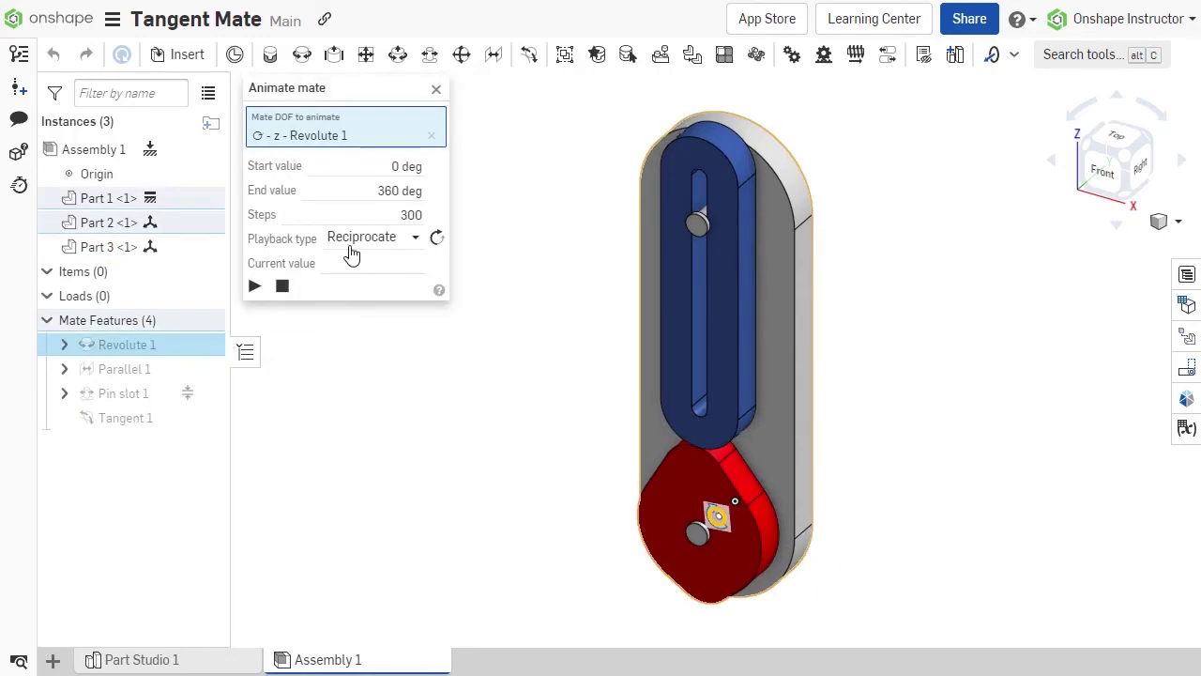
{"action": "left_click", "coordinate": [348, 246]}
{"action": "left_click", "coordinate": [351, 316]}
{"action": "left_click", "coordinate": [255, 286]}
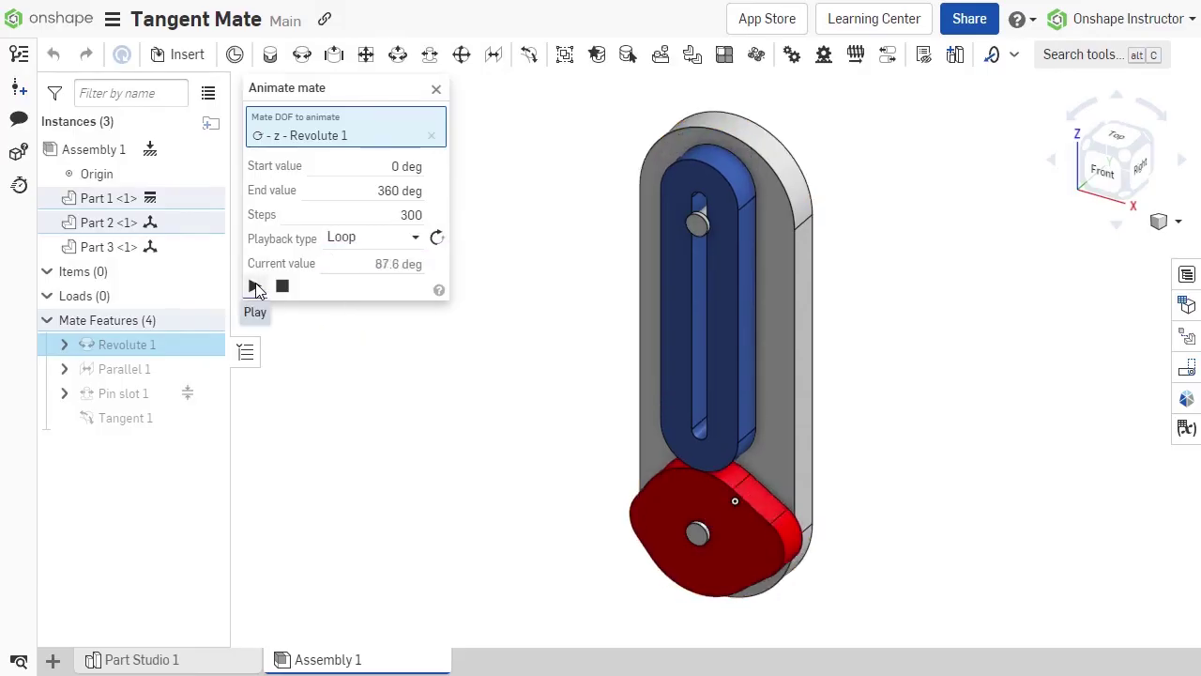
- Turn off tangent propagation on Tangent 1 and accept the edit
{"action": "double_click", "coordinate": [126, 418]}
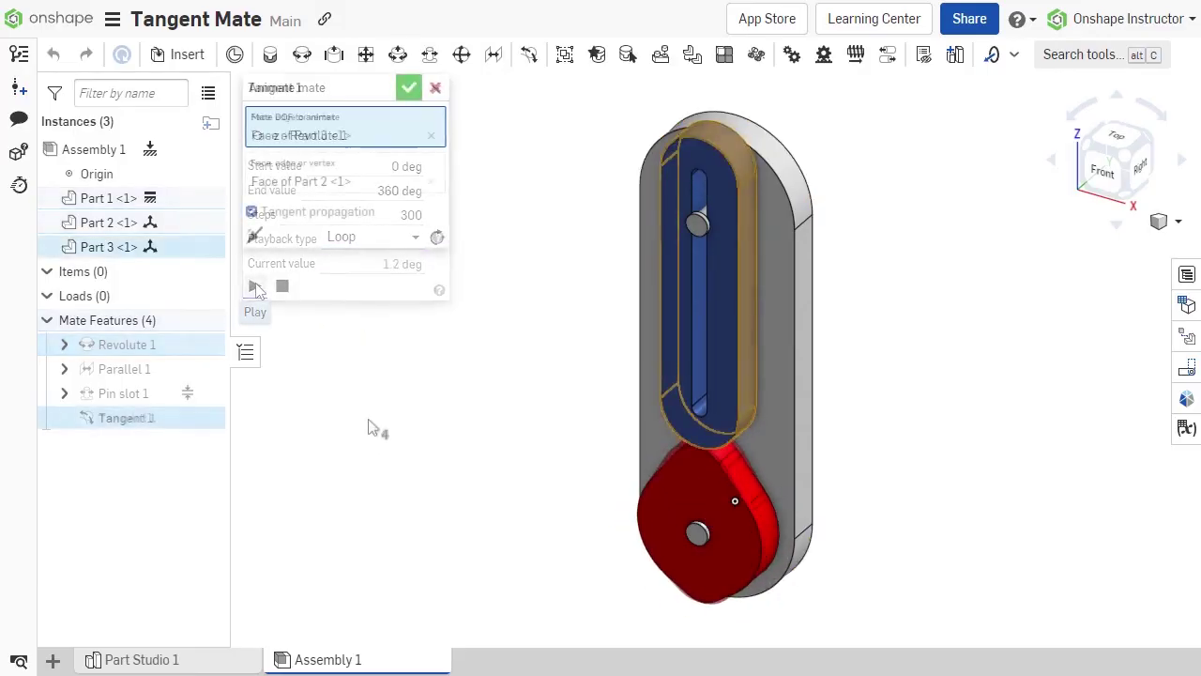
{"action": "left_click", "coordinate": [251, 211]}
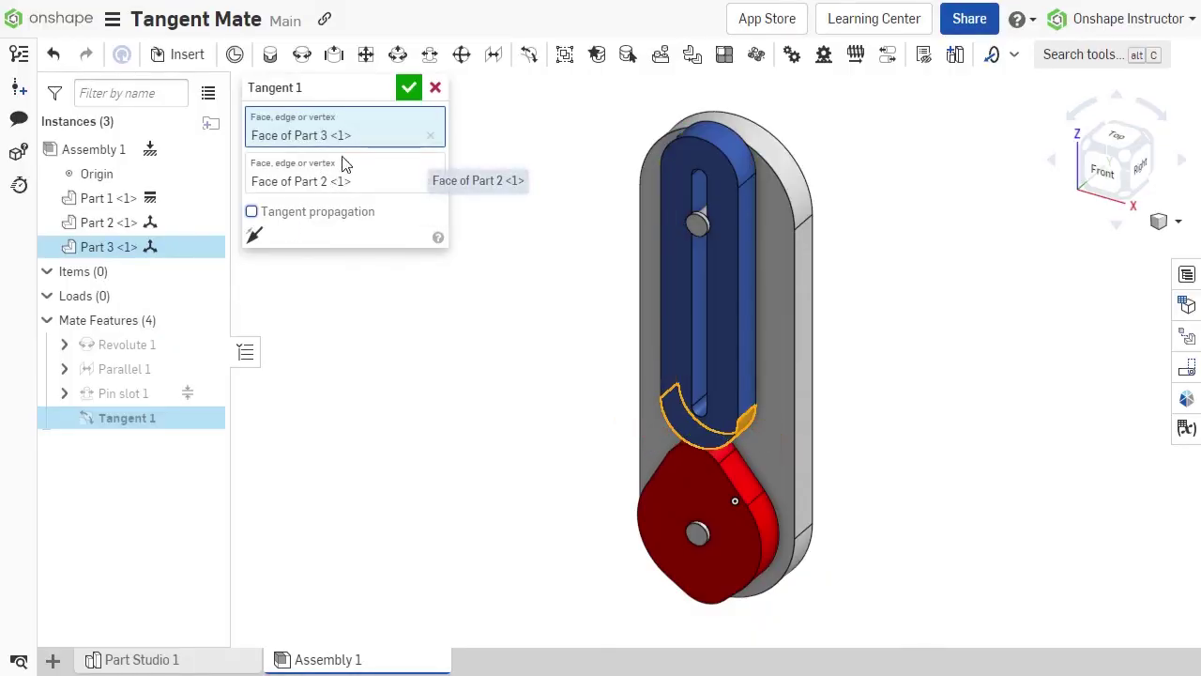
{"action": "left_click", "coordinate": [409, 87]}
- Replay Revolute 1's looping cam animation to compare the motion without propagation
{"action": "right_click", "coordinate": [132, 344]}
{"action": "left_click", "coordinate": [202, 548]}
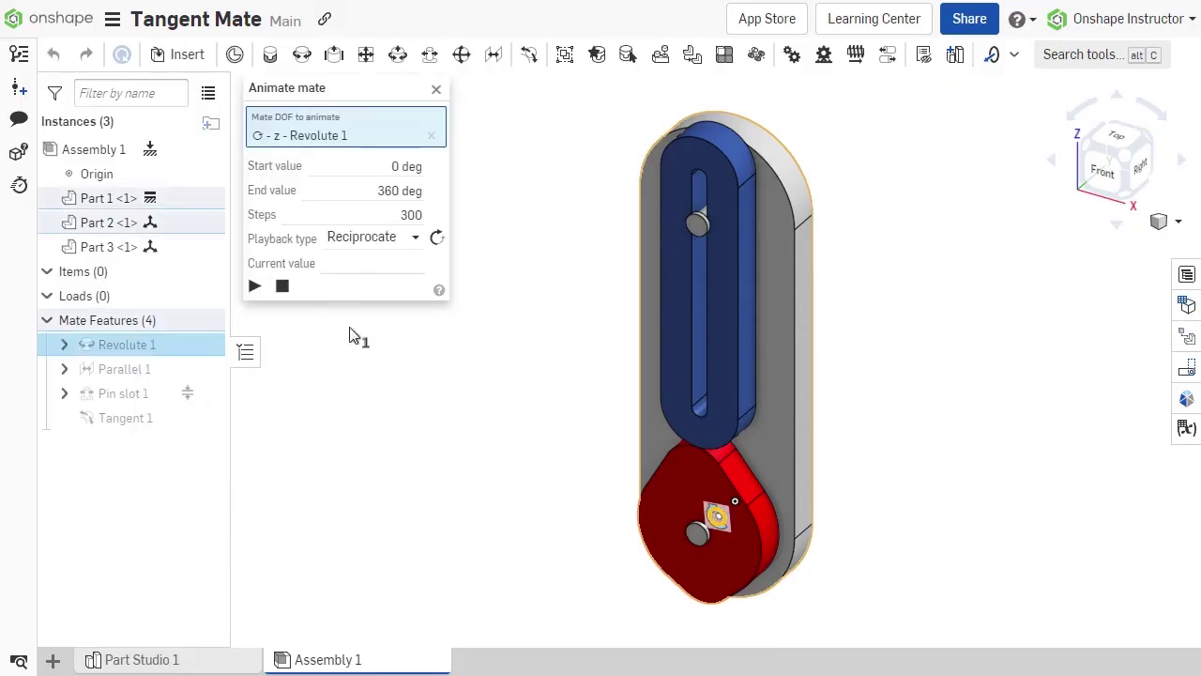
{"action": "left_click", "coordinate": [357, 240]}
{"action": "left_click", "coordinate": [354, 319]}
{"action": "left_click", "coordinate": [253, 287]}
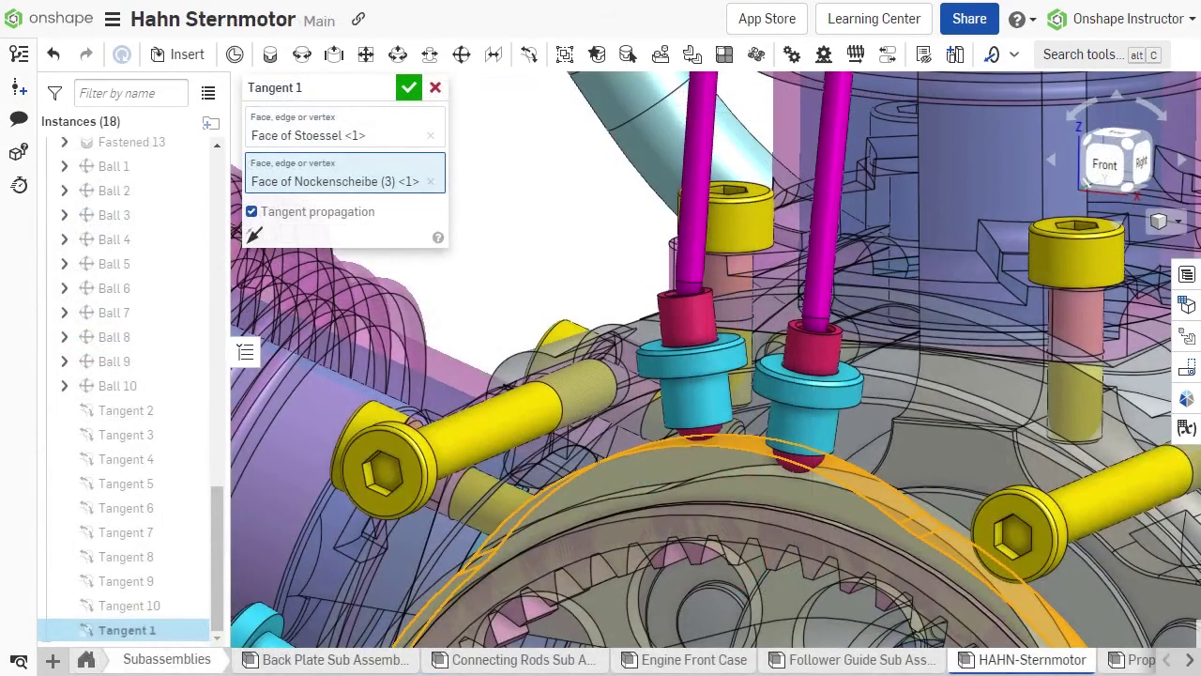
- Accept the follower-to-cam Tangent 1 mate and bring up its options in the mate list
{"action": "left_click", "coordinate": [408, 88]}
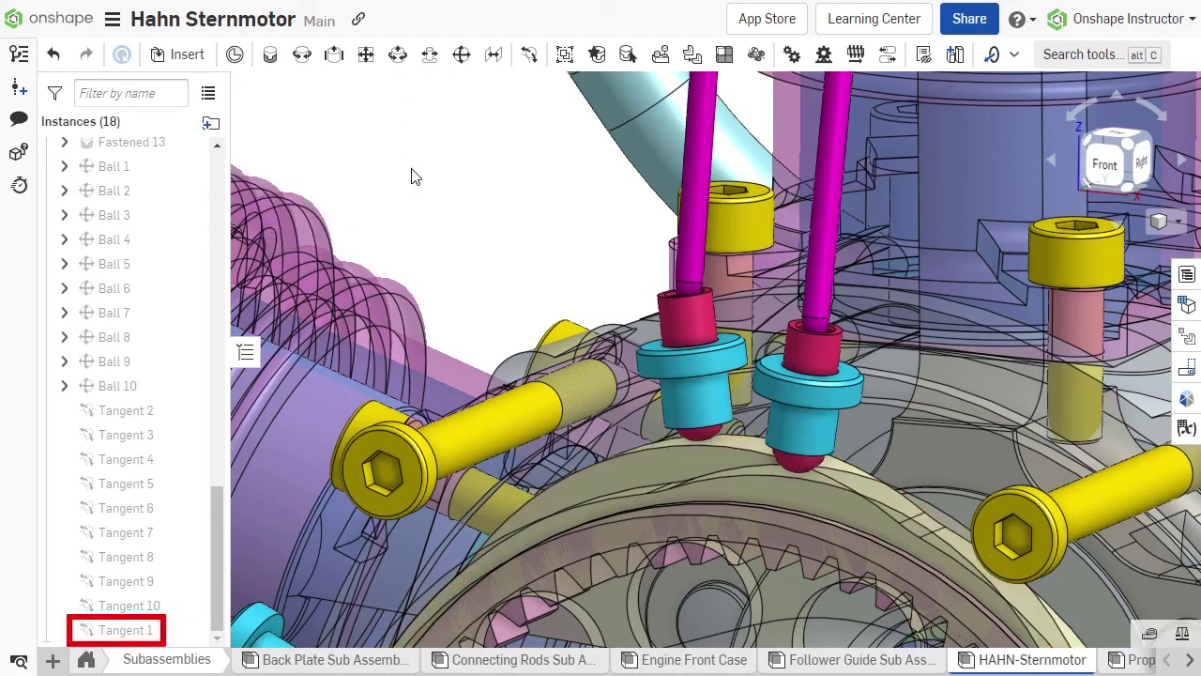
{"action": "right_click", "coordinate": [146, 633]}
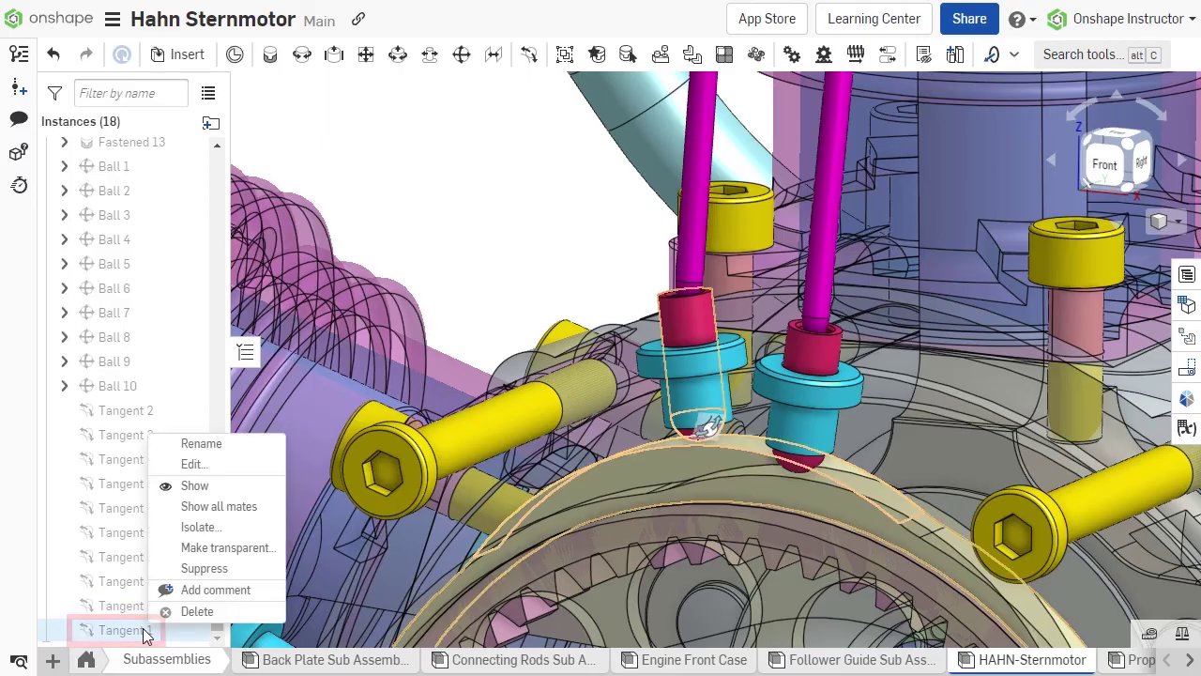